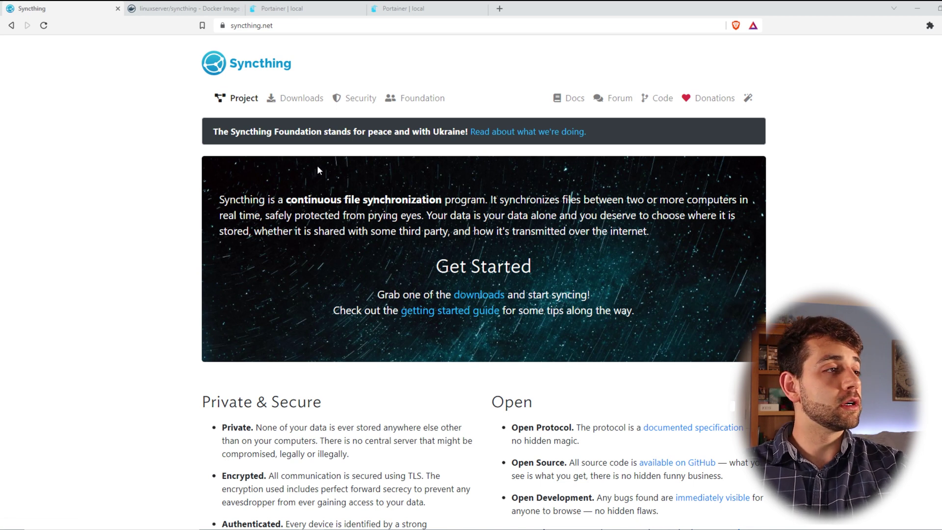
Scroll through the syncthing.net homepage, highlighting feature headings like Open, then return to the top.
scroll(334, 159, "down", 5)
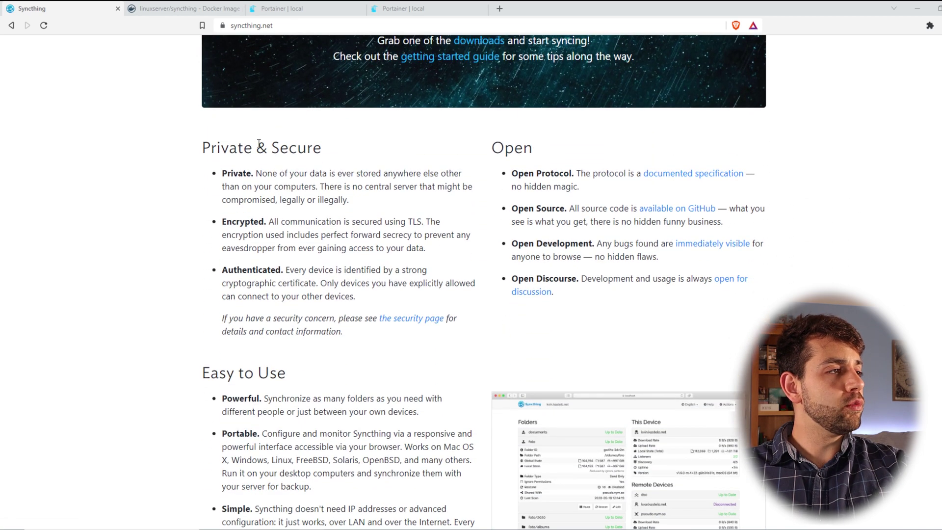
left_click_drag(210, 148, 268, 153)
left_click_drag(490, 148, 567, 142)
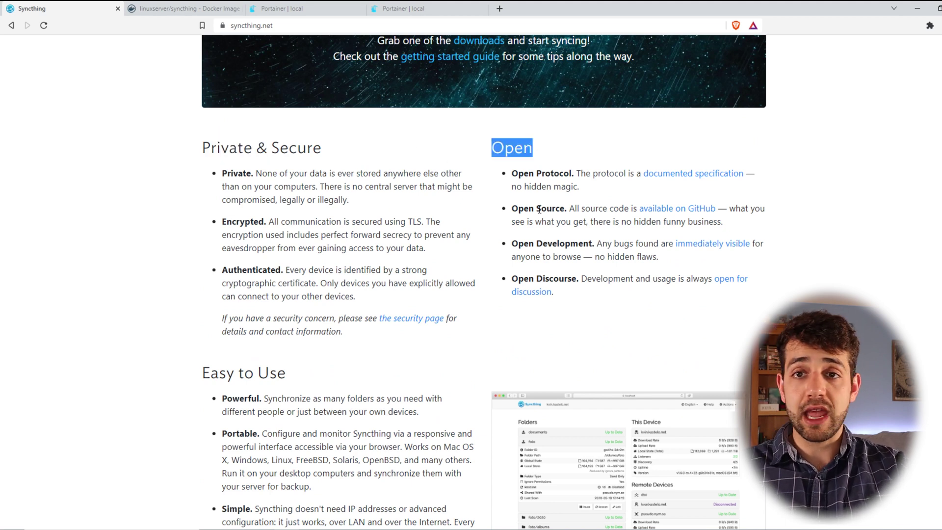
scroll(483, 203, "down", 3)
left_click_drag(240, 245, 331, 247)
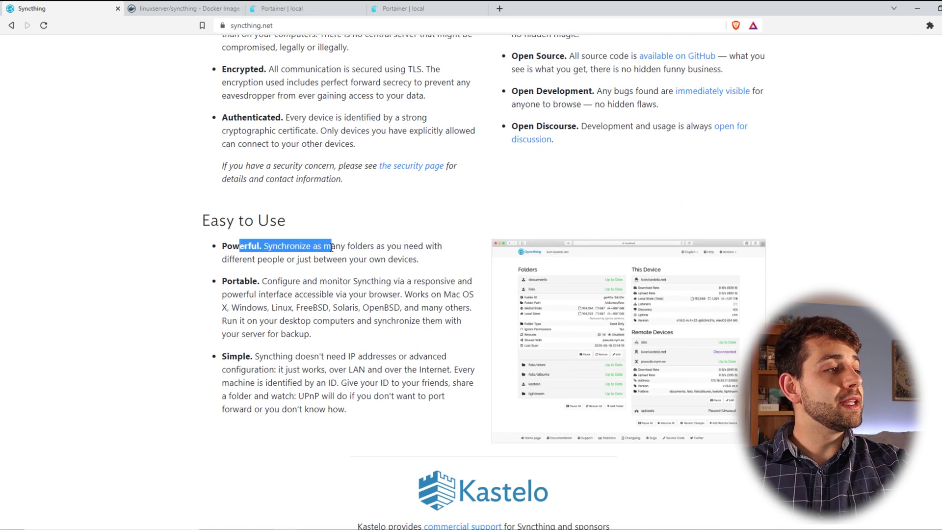
scroll(268, 258, "down", 1)
left_click_drag(220, 318, 298, 332)
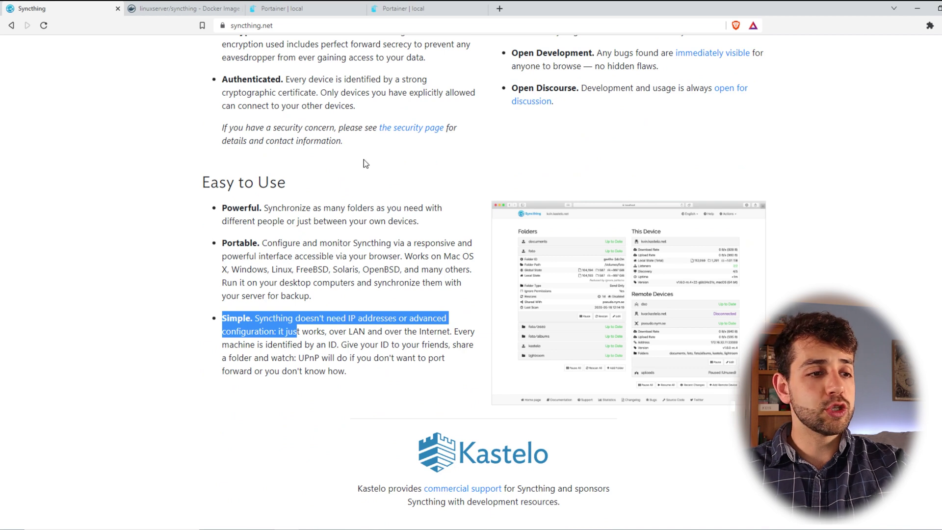
scroll(675, 420, "up", 9)
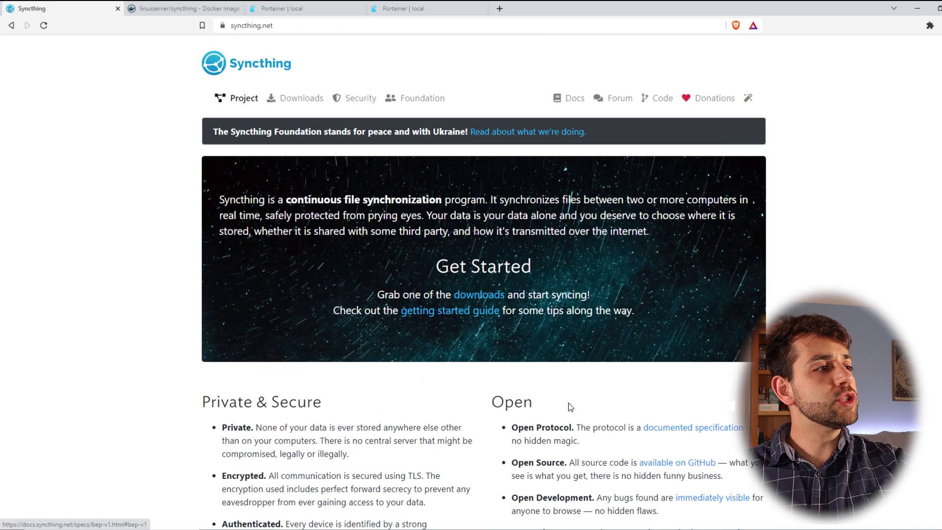
left_click(299, 99)
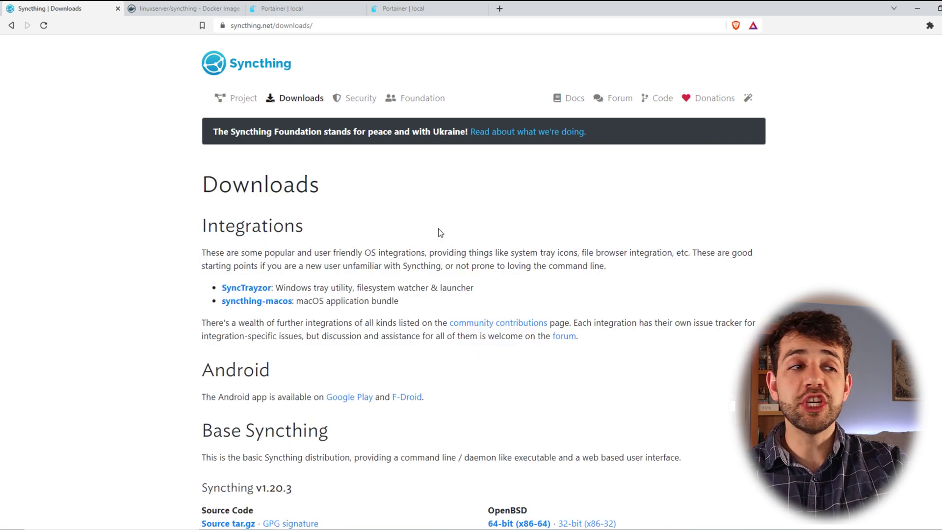
scroll(426, 244, "down", 3)
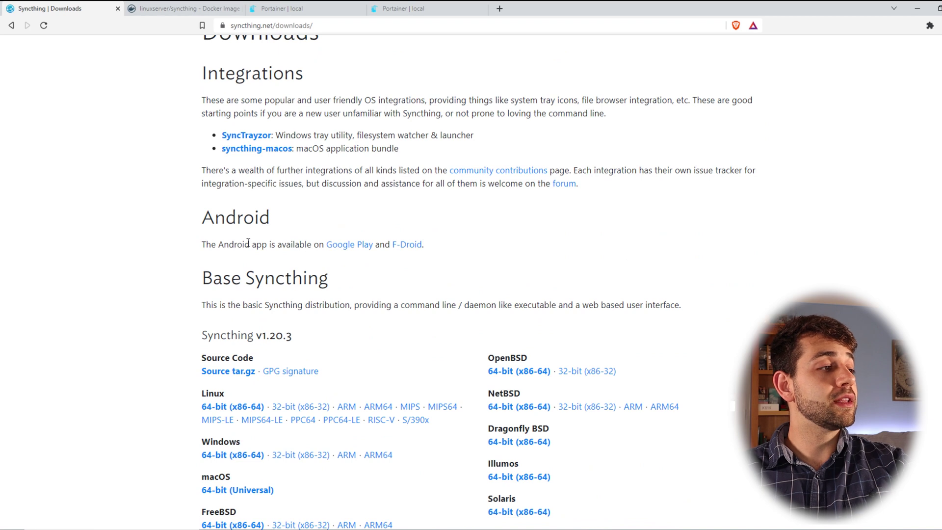
left_click_drag(250, 244, 534, 265)
left_click(533, 264)
scroll(531, 264, "down", 4)
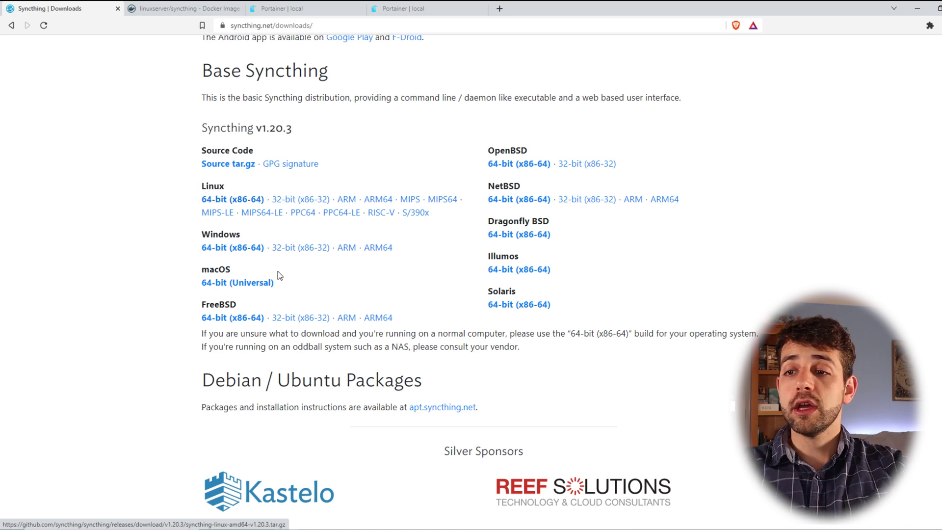
Show the linuxserver/syncthing Docker Hub page, pointing out the image name and 100M+ pull count.
left_click(170, 6)
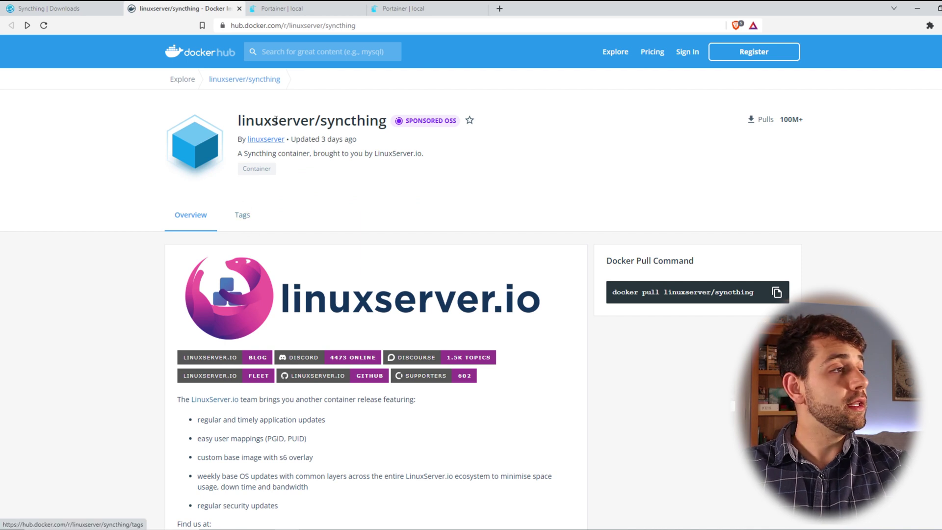
left_click_drag(278, 120, 360, 120)
scroll(360, 120, "down", 1)
left_click_drag(304, 89, 356, 89)
left_click_drag(762, 68, 803, 68)
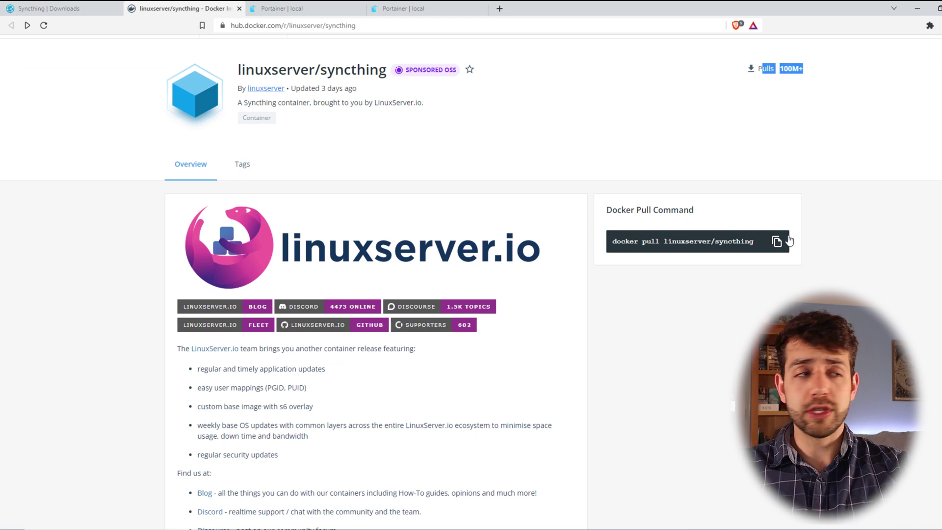
scroll(518, 77, "down", 4)
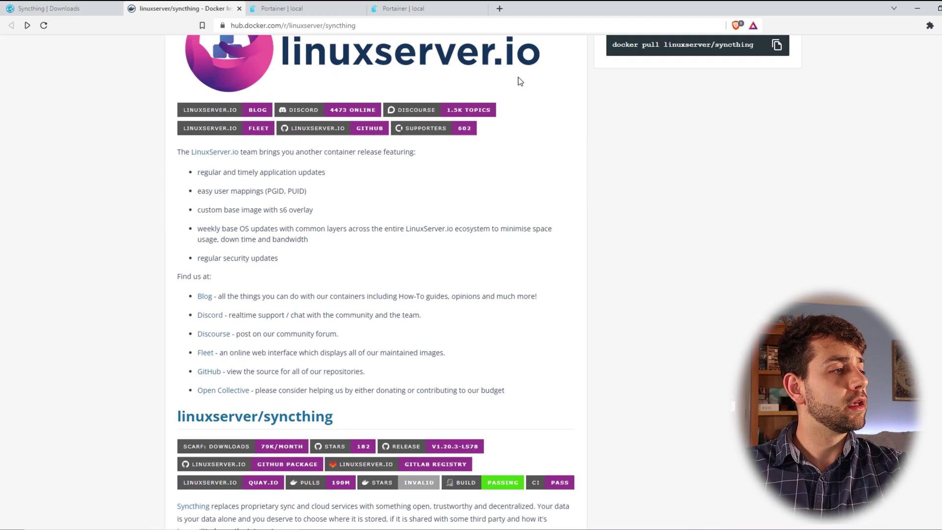
scroll(518, 77, "up", 2)
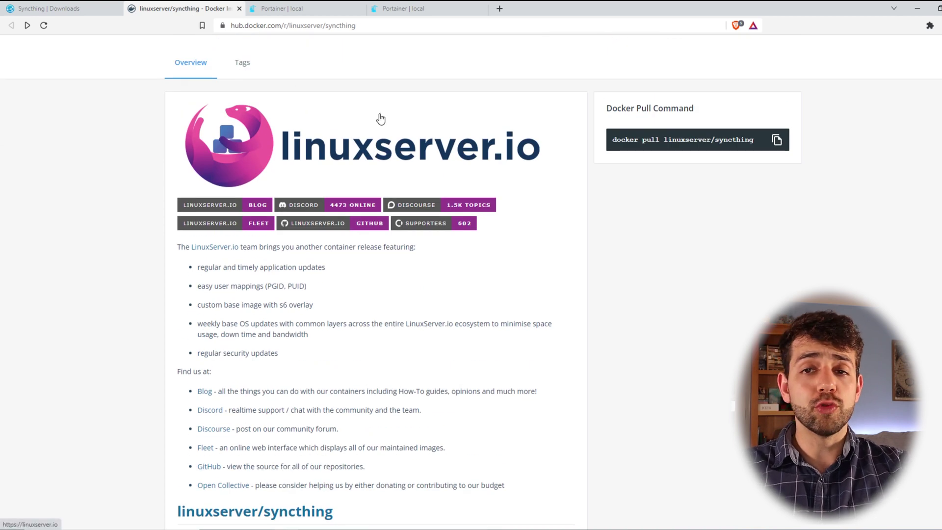
Review Supported Architectures: x86-64, arm64 with arm64v8 tag, and armhf with arm32v7 tag.
scroll(381, 119, "down", 2)
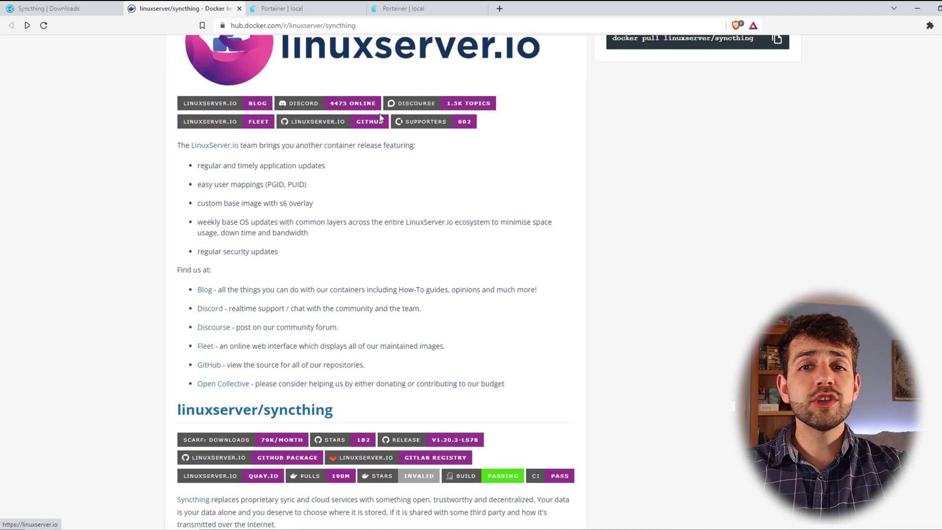
scroll(381, 119, "down", 10)
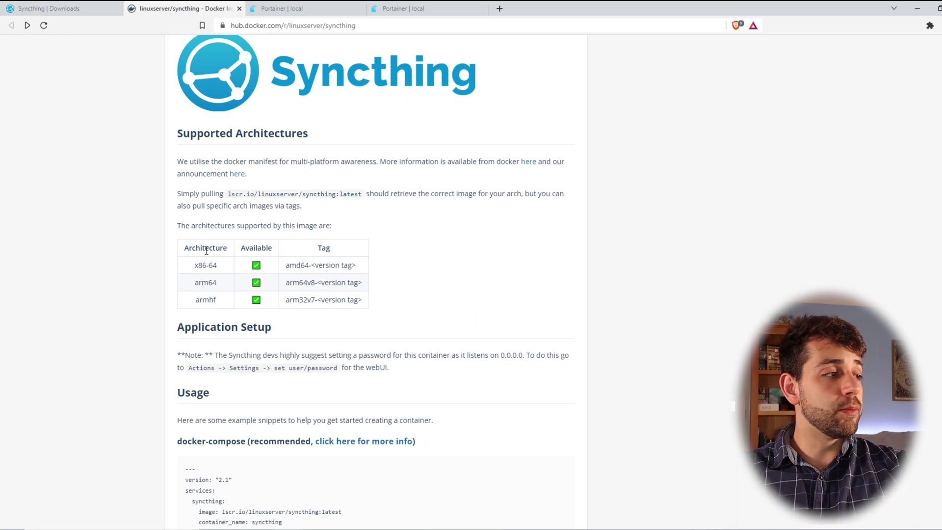
left_click_drag(197, 266, 228, 265)
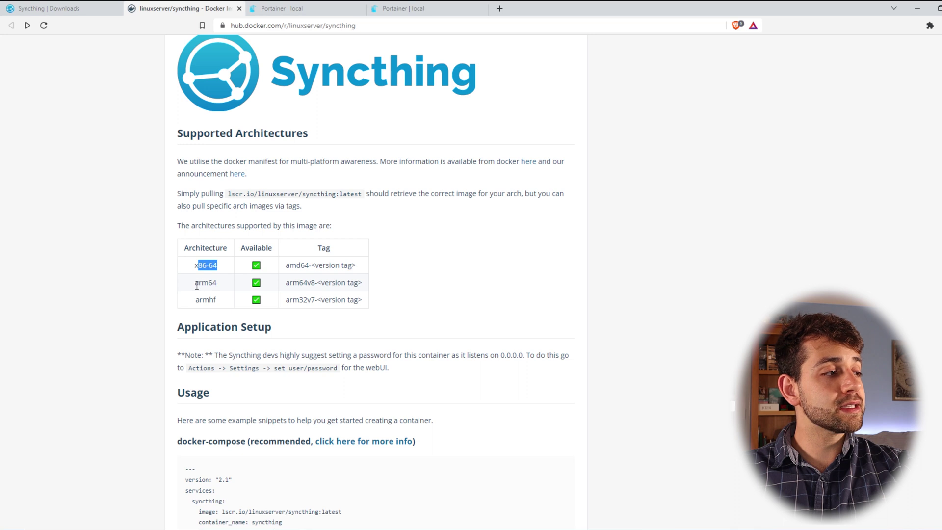
left_click_drag(196, 285, 235, 306)
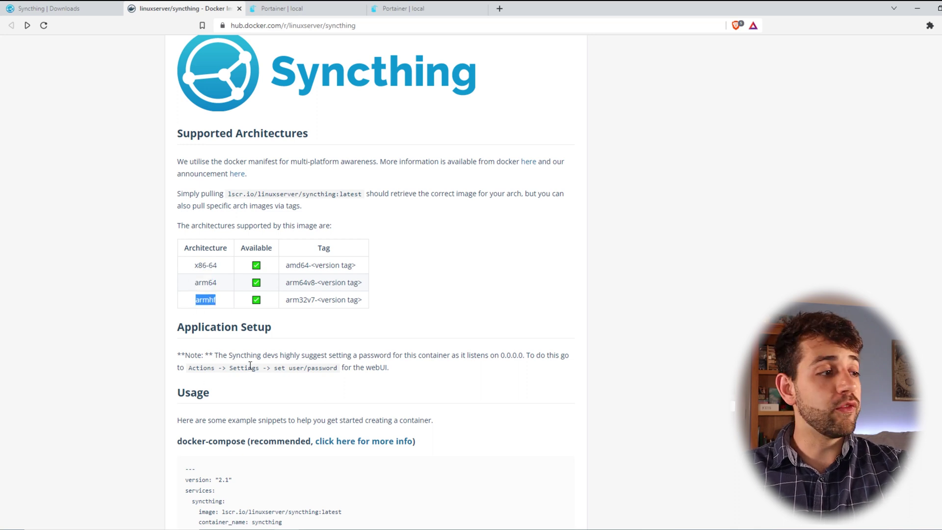
left_click_drag(321, 301, 275, 304)
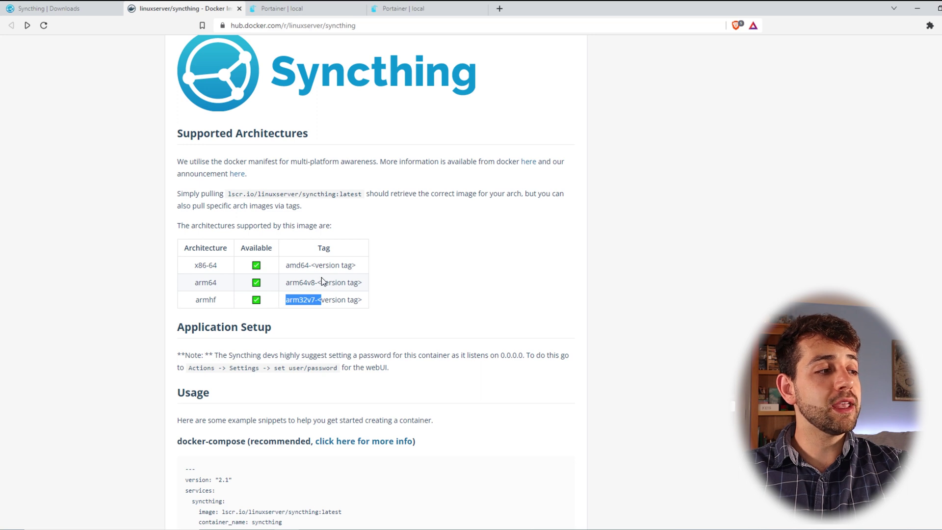
left_click_drag(322, 282, 283, 291)
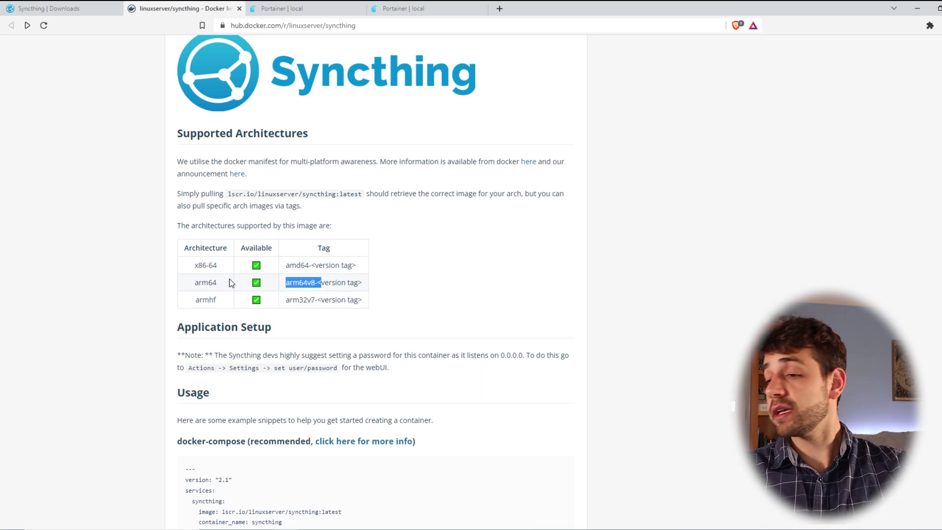
Read the Application Setup advice to set a user password, then scroll toward Usage.
scroll(232, 283, "down", 2)
left_click_drag(178, 266, 387, 265)
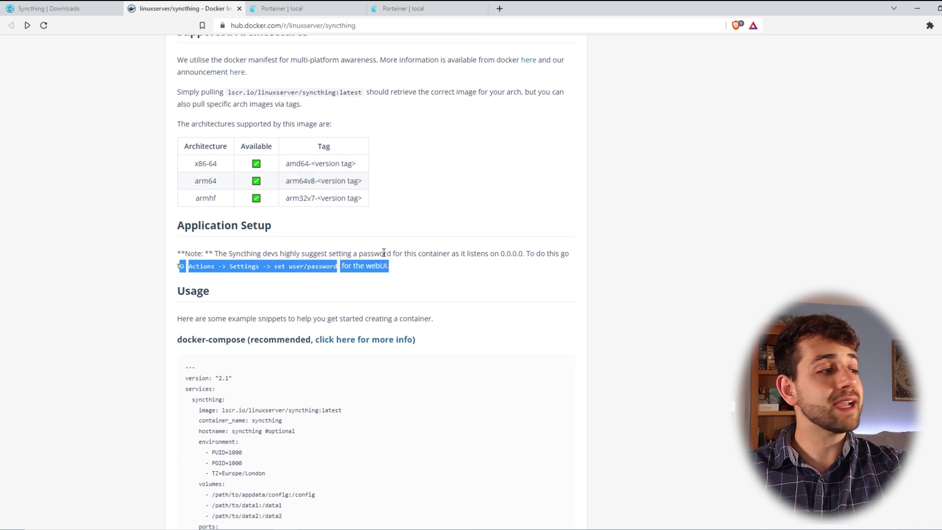
left_click(384, 253)
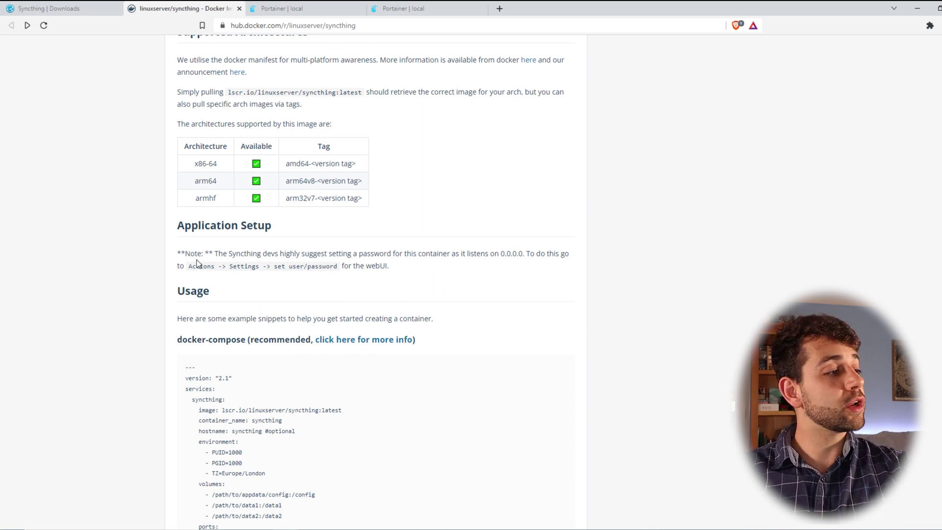
left_click_drag(286, 268, 376, 270)
scroll(296, 260, "down", 5)
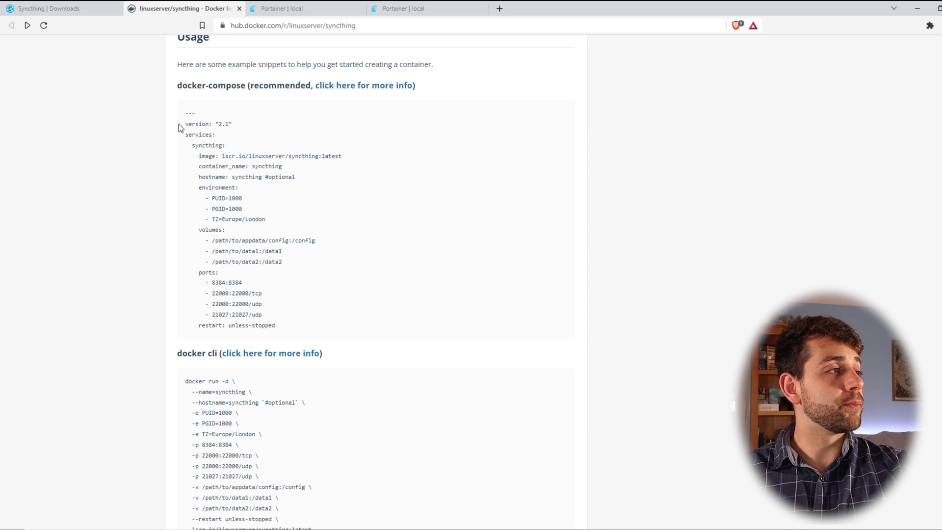
left_click_drag(186, 123, 302, 272)
scroll(308, 271, "down", 1)
left_click(308, 273)
scroll(308, 273, "down", 5)
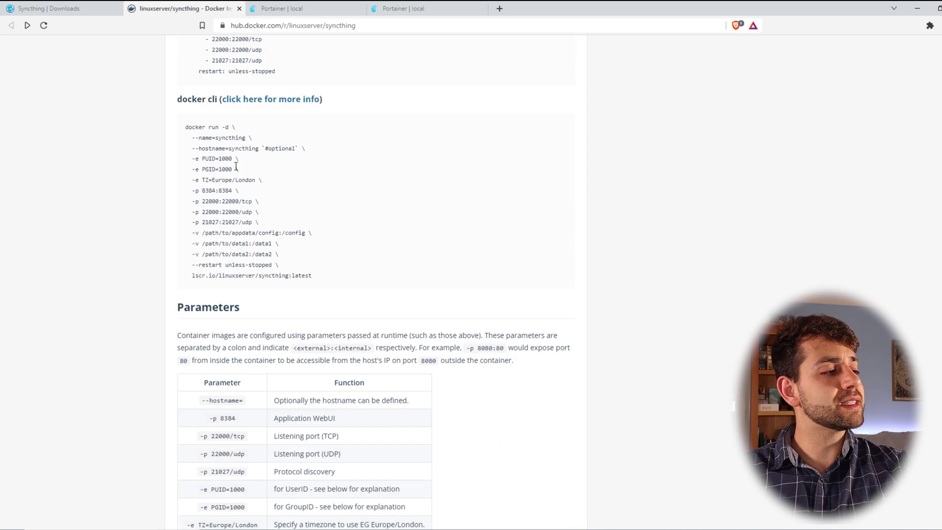
scroll(272, 319, "up", 3)
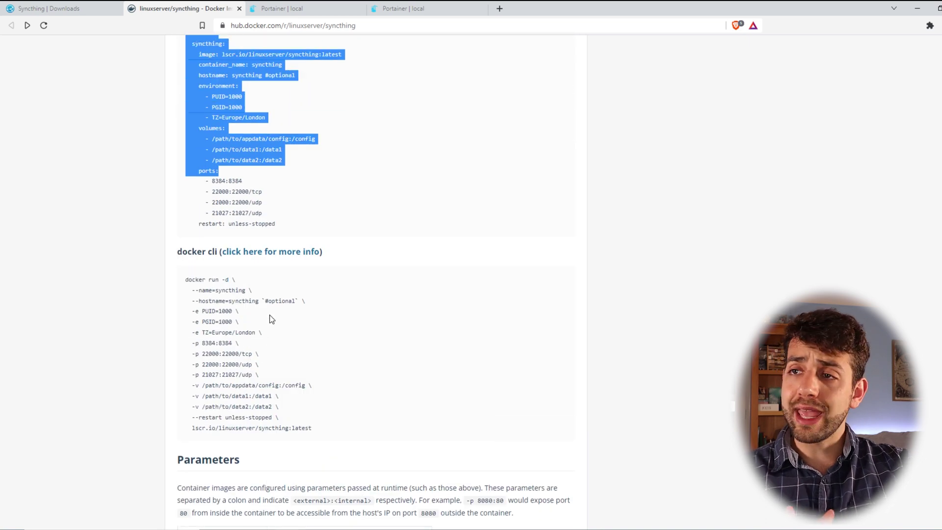
scroll(271, 318, "up", 3)
left_click(231, 191)
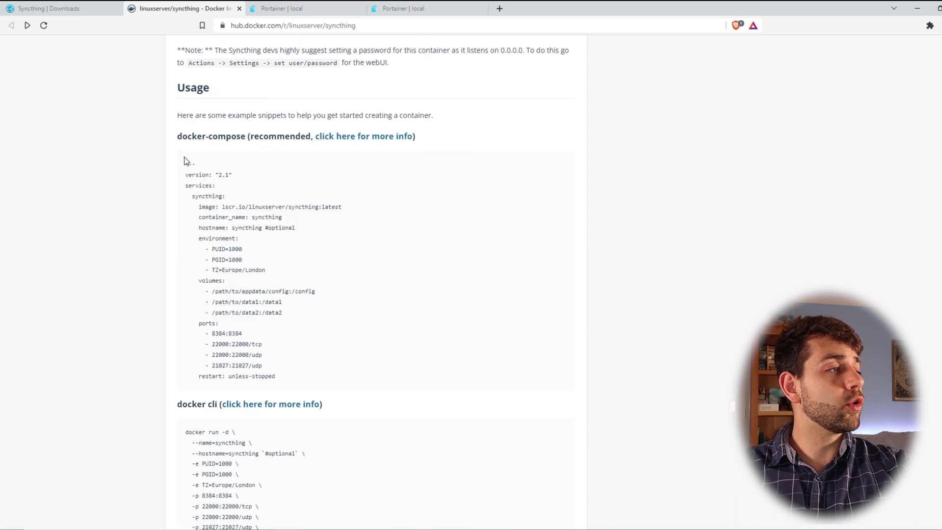
left_click_drag(186, 158, 360, 380)
key("ctrl+c")
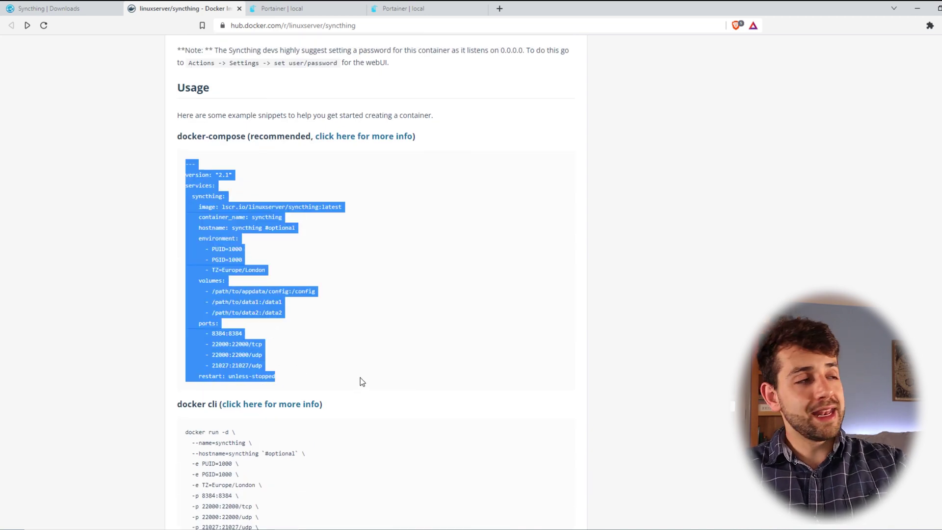
scroll(360, 378, "down", 6)
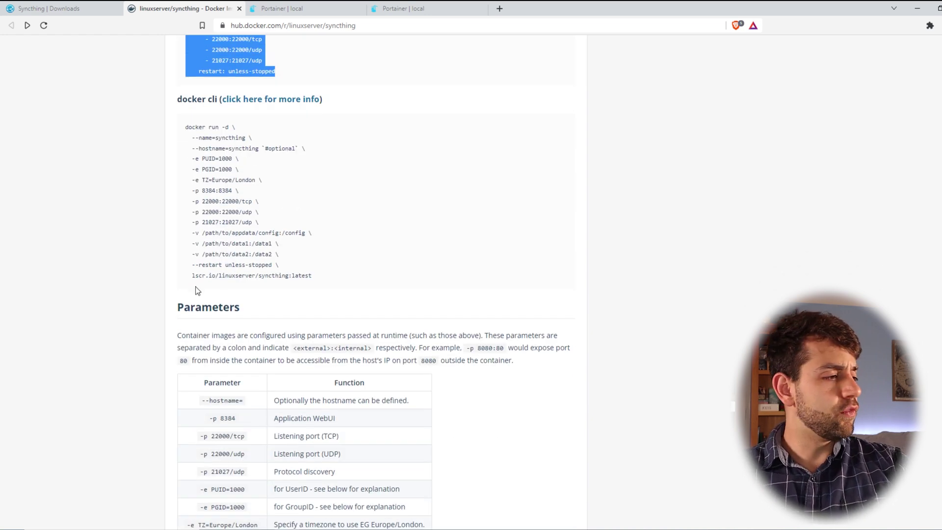
scroll(204, 283, "down", 3)
left_click_drag(209, 265, 345, 269)
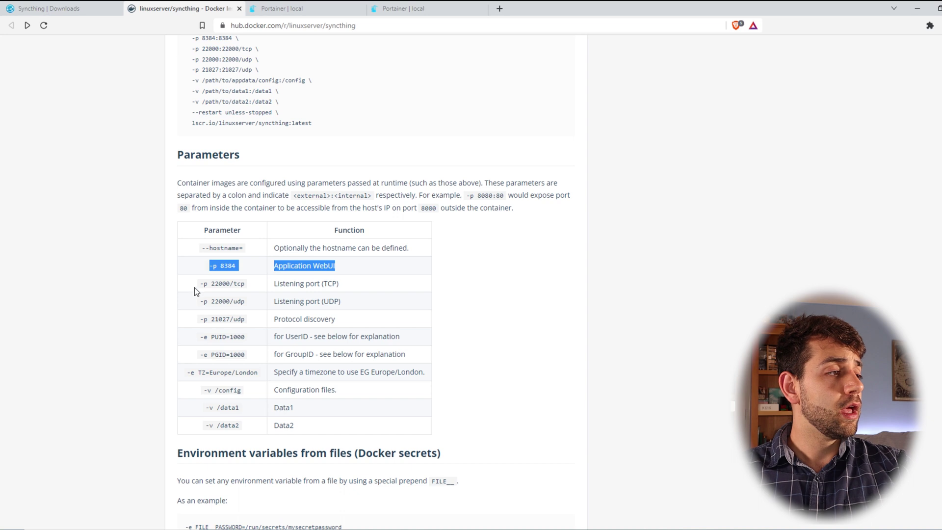
left_click_drag(196, 287, 356, 320)
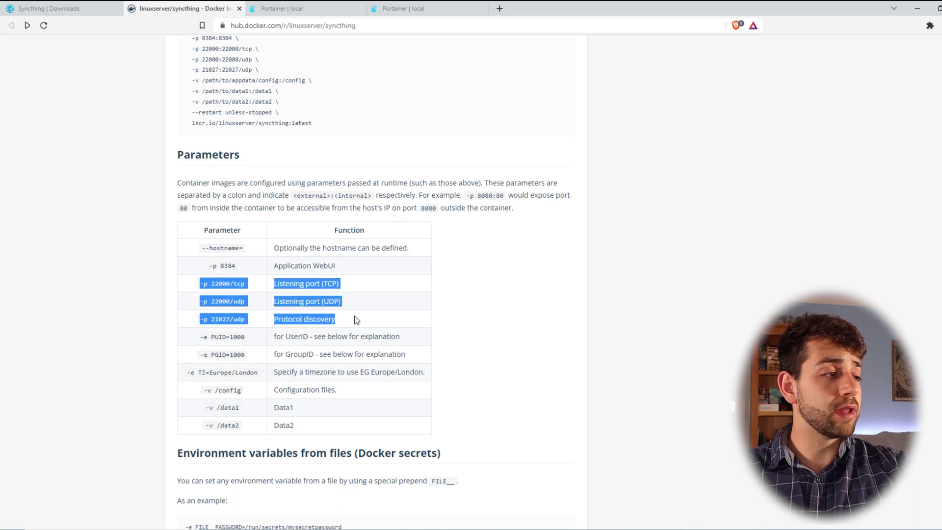
left_click(216, 283)
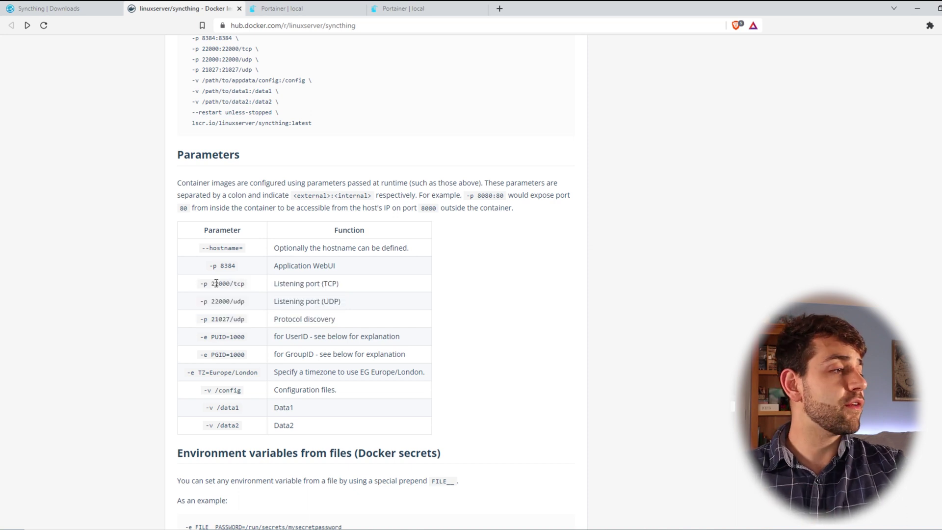
left_click_drag(216, 283, 396, 329)
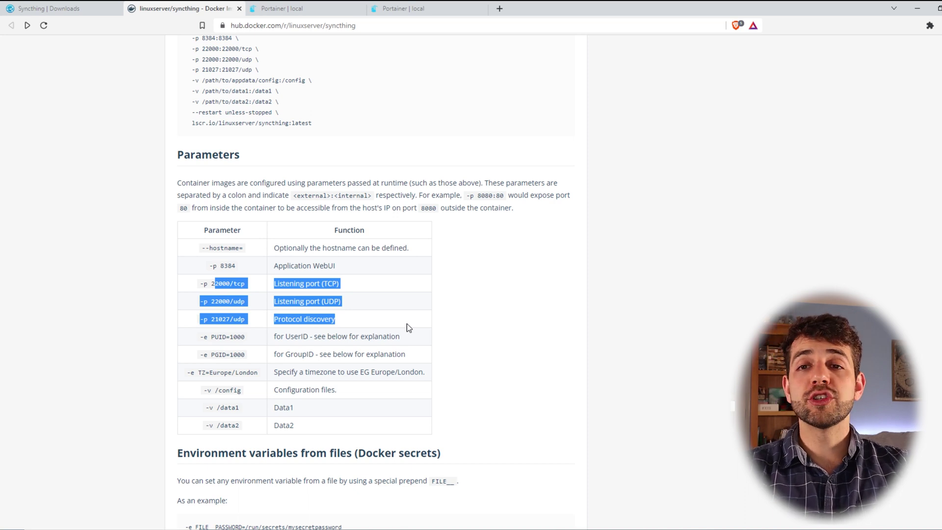
scroll(407, 322, "down", 4)
left_click_drag(197, 133, 417, 138)
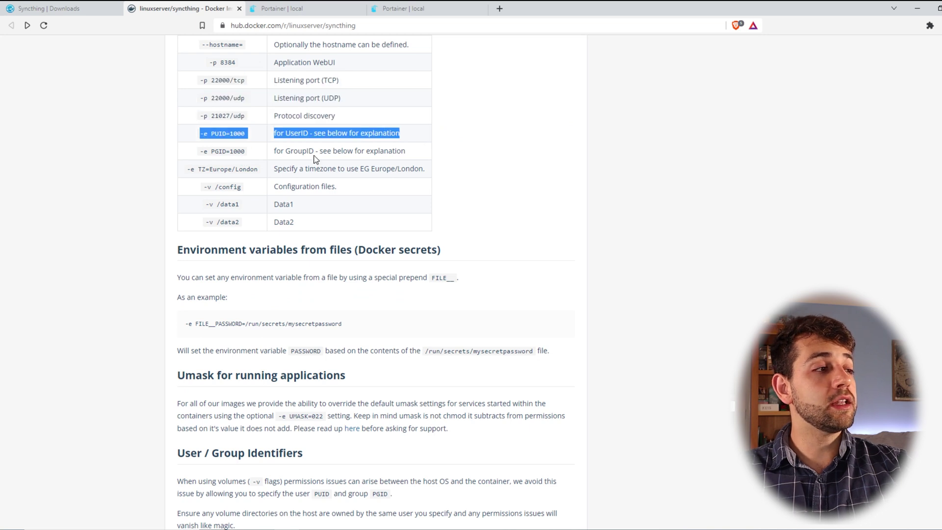
left_click_drag(275, 151, 390, 149)
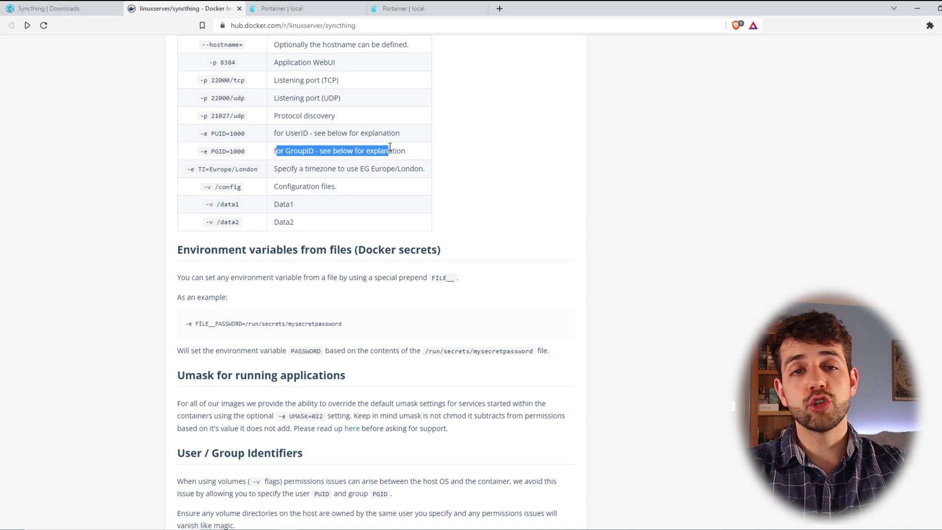
left_click_drag(228, 169, 403, 172)
left_click_drag(216, 187, 335, 187)
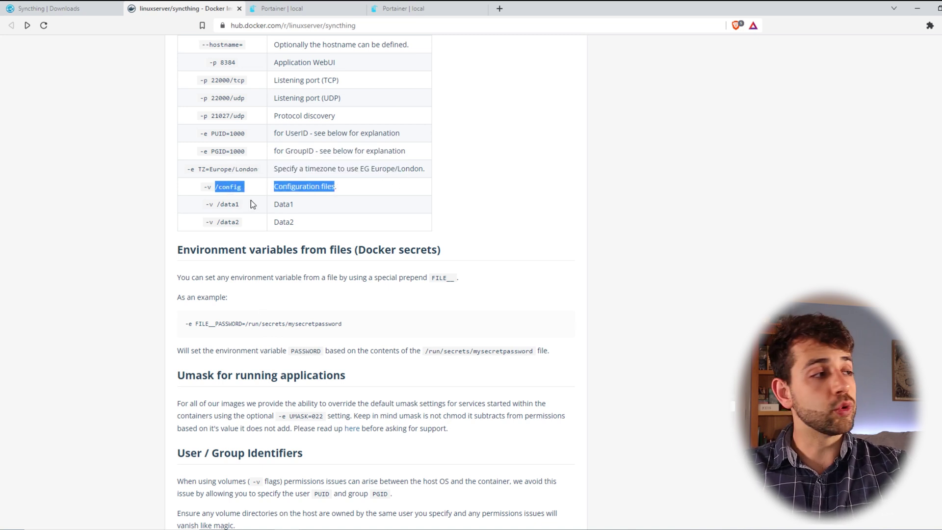
left_click_drag(241, 187, 313, 207)
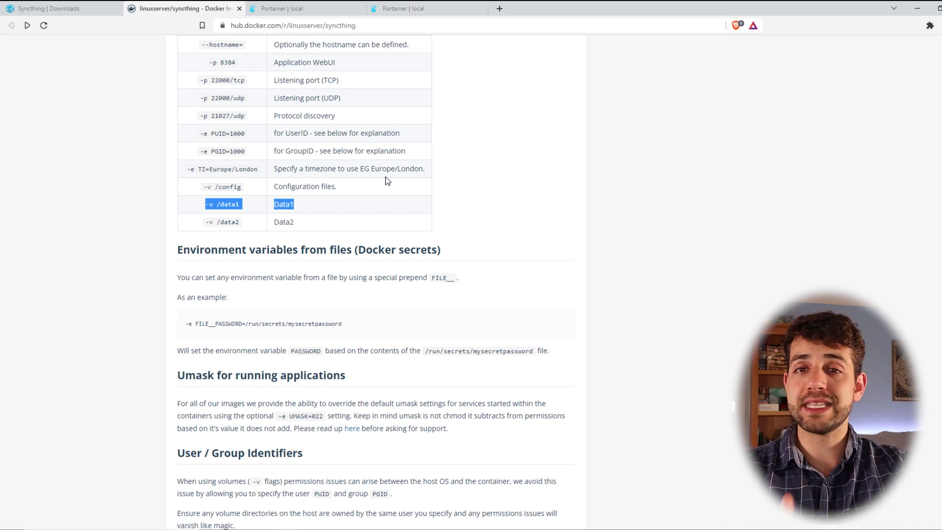
scroll(263, 289, "down", 2)
Compare the .253 server's stacks with the empty .254 list, then start a new stack on .253.
scroll(264, 289, "up", 2)
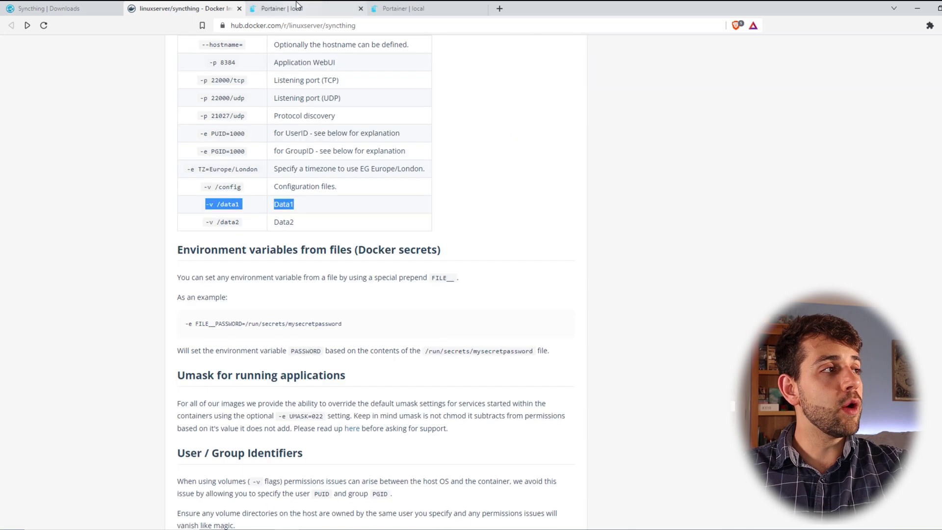
left_click(297, 6)
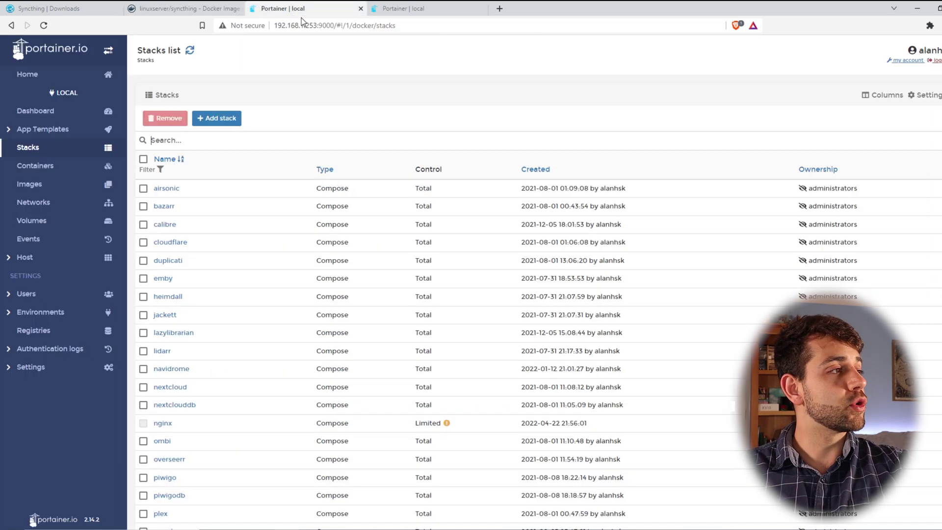
scroll(309, 328, "down", 4)
scroll(275, 162, "up", 5)
left_click(413, 6)
left_click(314, 6)
left_click(396, 7)
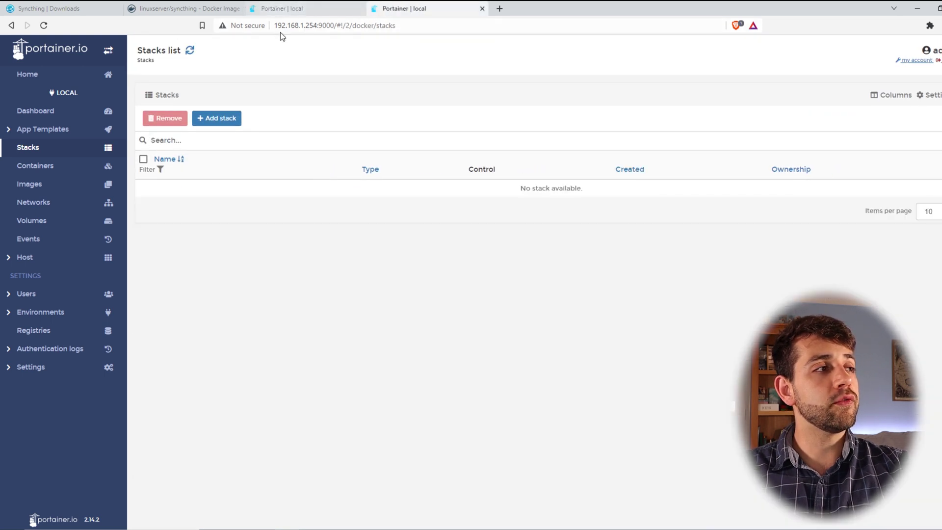
key("ctrl+shift+Tab")
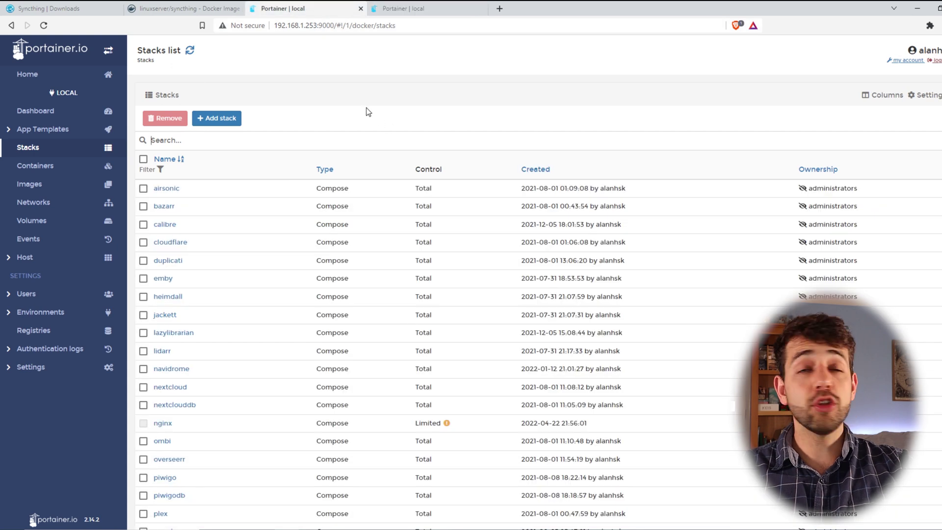
left_click(431, 7)
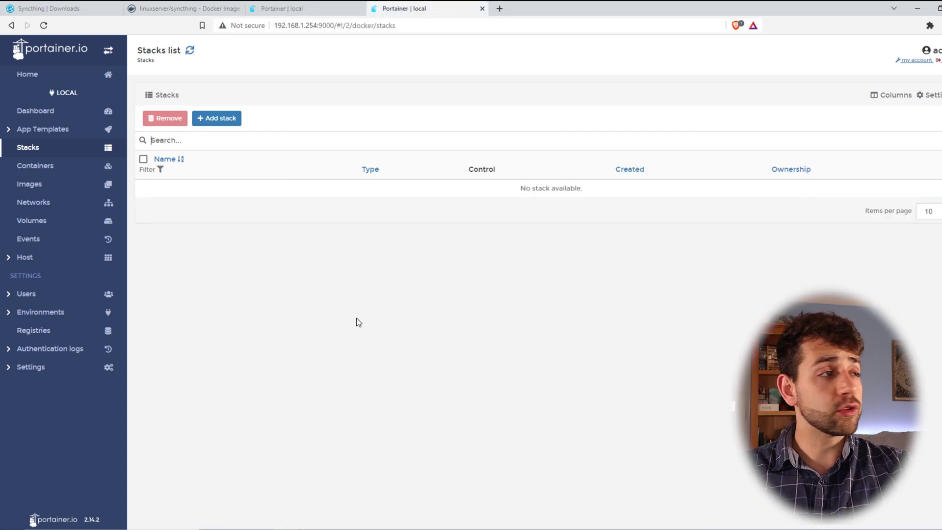
key("ctrl+shift+Tab")
left_click(217, 118)
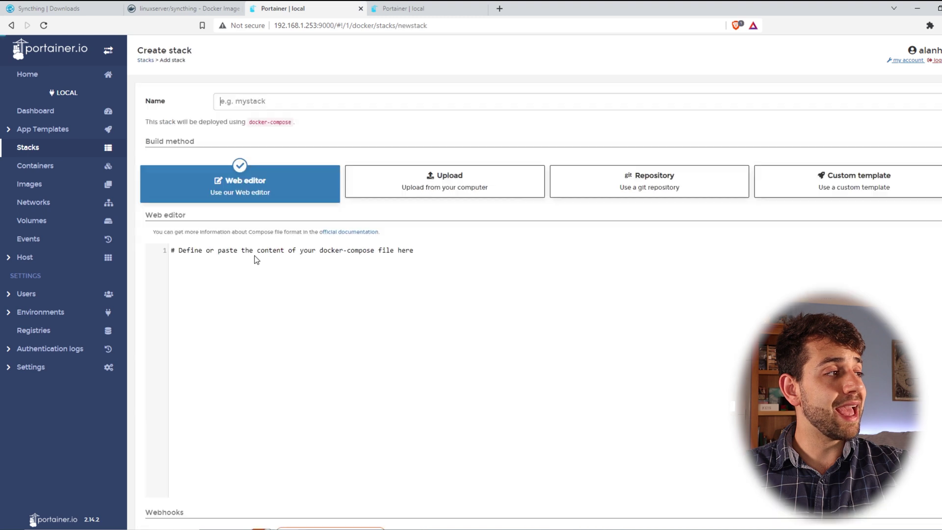
Paste the syncthing compose file, name the stack syncthing, and set hostname sauberlab1.
left_click(315, 360)
key("ctrl+v")
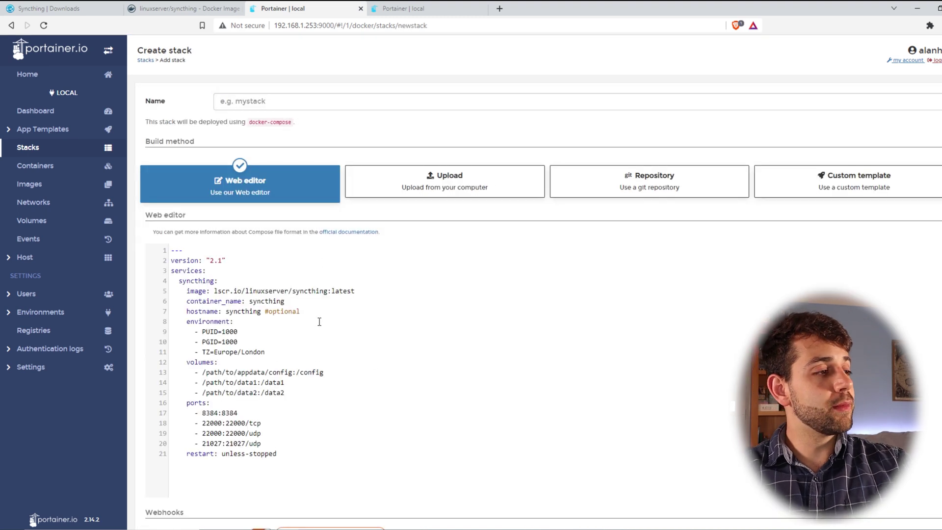
left_click_drag(285, 301, 256, 309)
key("ctrl+c")
left_click(231, 101)
key("ctrl+v")
type("sauberlab1")
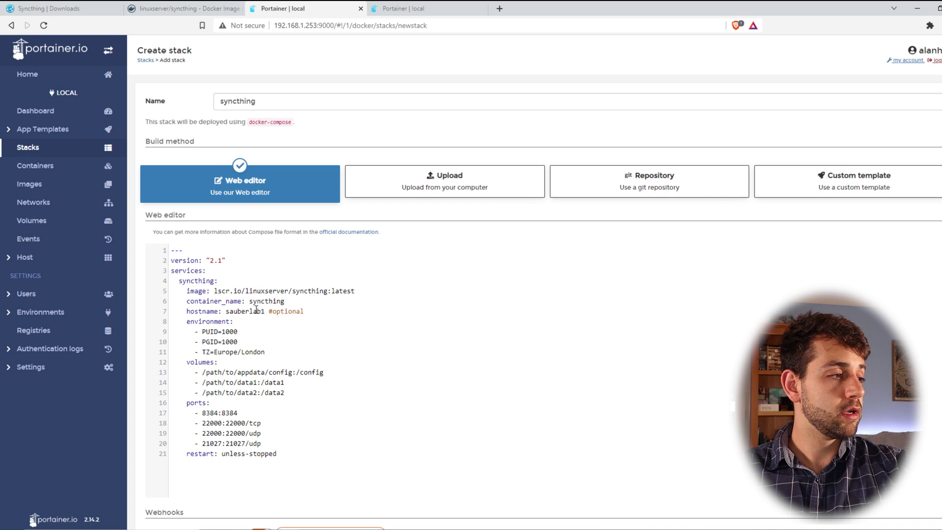
Change PGID from 1000 to 100 and select the placeholder config host path.
left_click(244, 342)
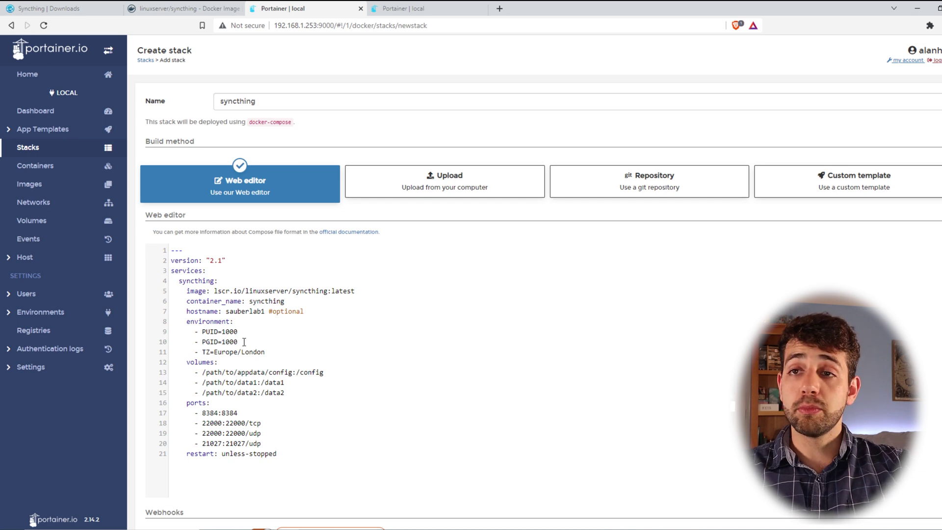
key("BackSpace")
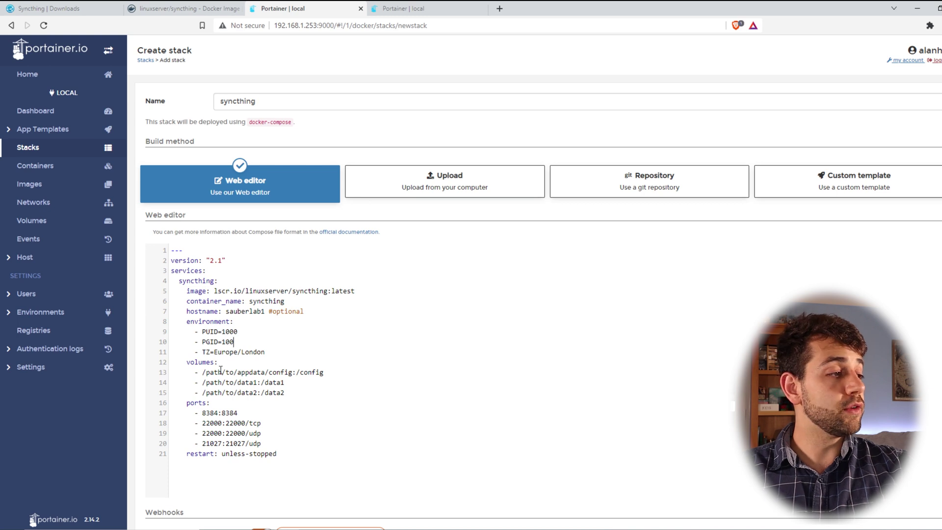
left_click_drag(211, 351, 280, 353)
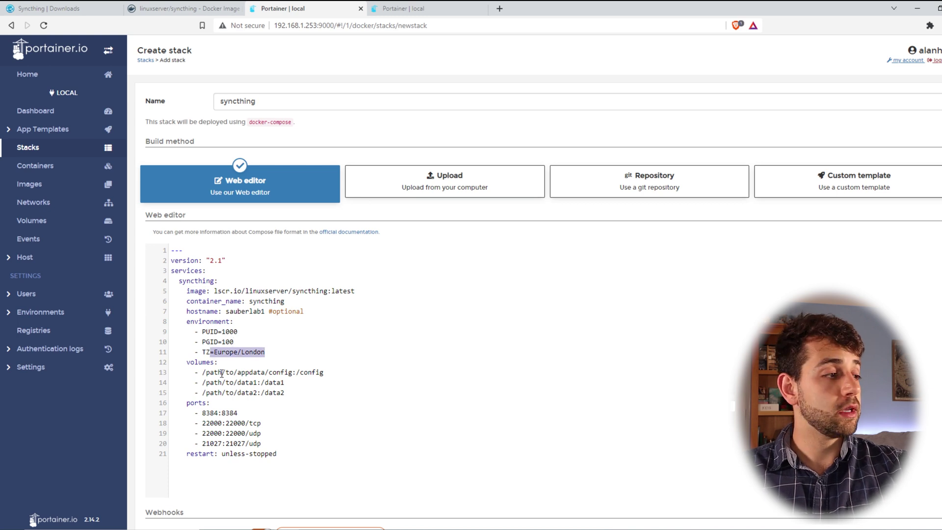
left_click_drag(206, 372, 276, 372)
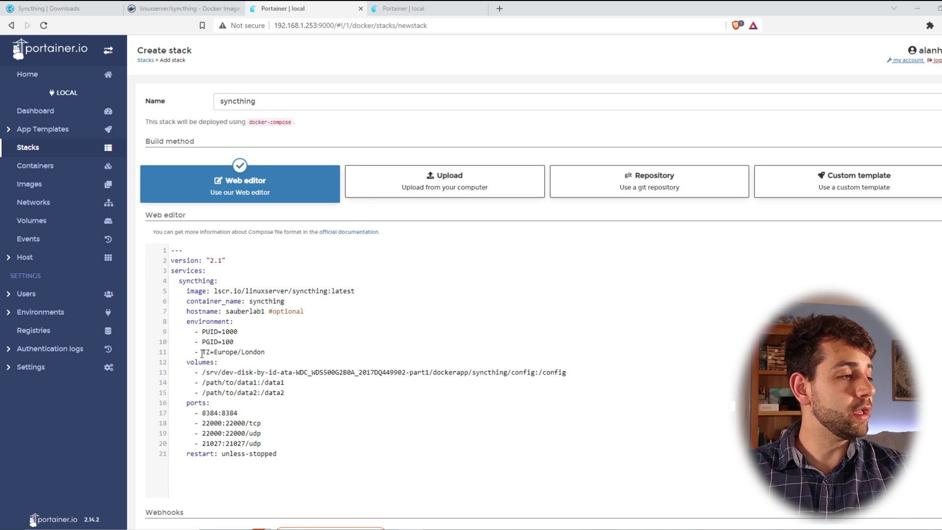
Replace /path/to/data1 with the disk's dockerapp/syncthing/data path.
left_click(203, 384)
left_click_drag(203, 383, 257, 383)
key("ctrl+v")
left_click_drag(202, 372, 508, 372)
left_click(461, 372)
Highlight the dockerapp/syncthing/config host path, then view the 192.168.1.254 server's empty stacks.
left_click(520, 372)
key("shift+Up")
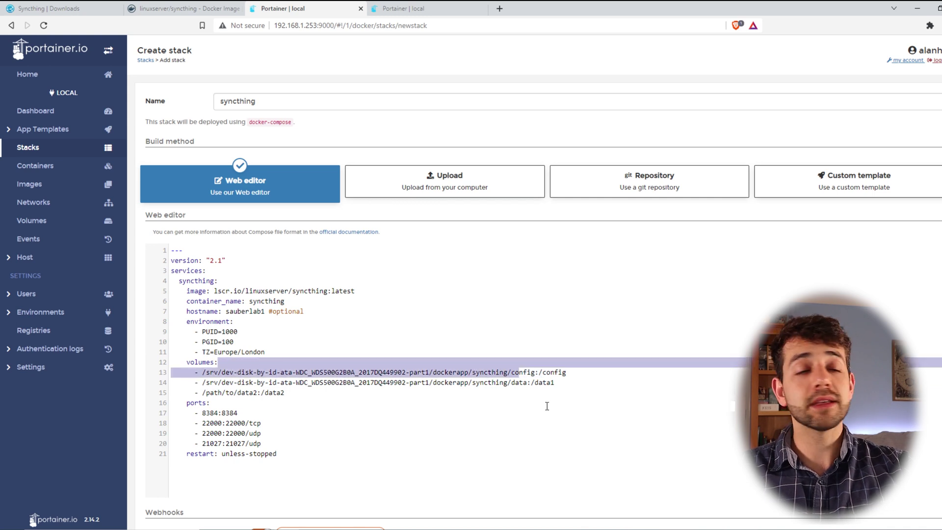
key("Left")
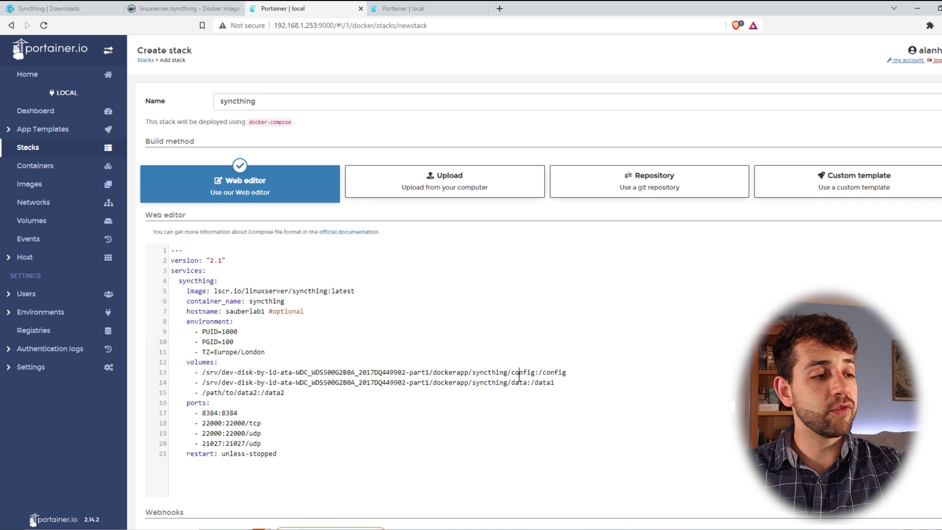
double_click(521, 372)
left_click_drag(352, 372, 533, 374)
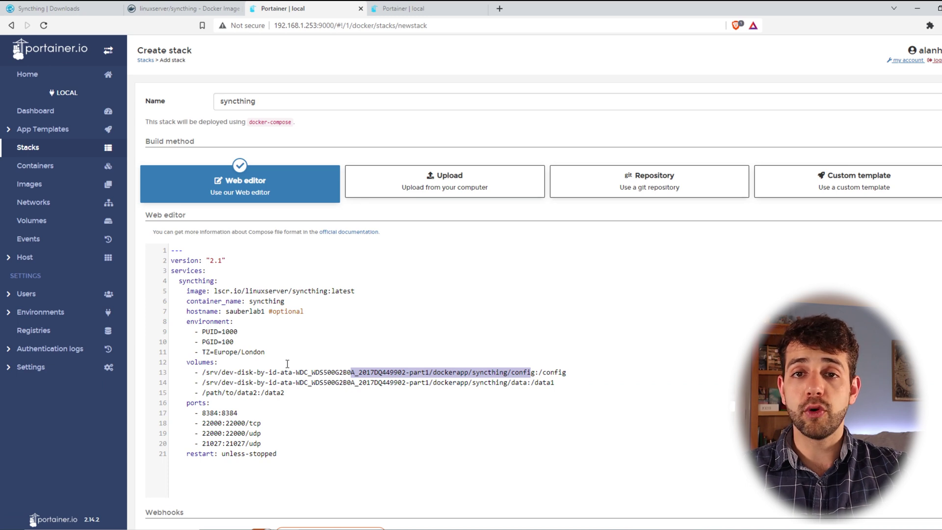
left_click(415, 8)
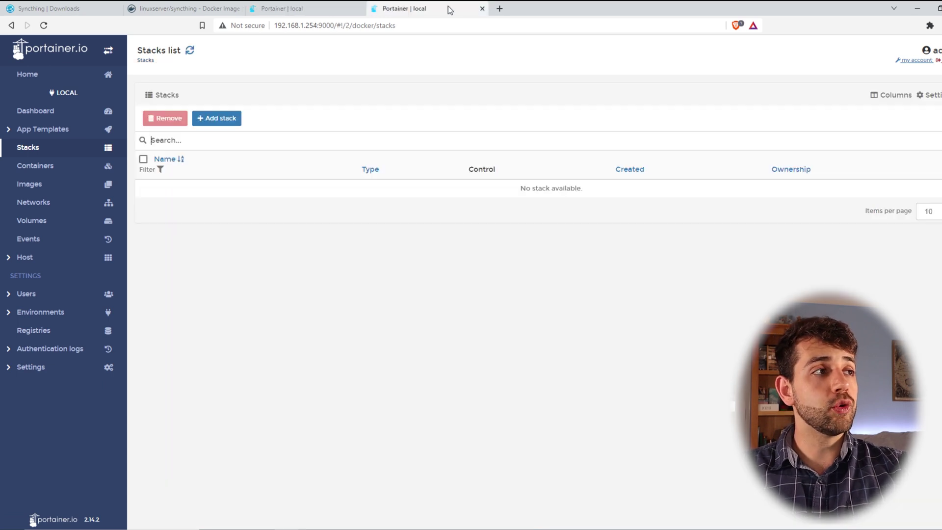
Delete the unused /data2 volume line and deploy the syncthing stack.
left_click(287, 8)
left_click_drag(291, 395, 97, 394)
key("Return")
key("BackSpace")
key("BackSpace")
scroll(99, 398, "down", 5)
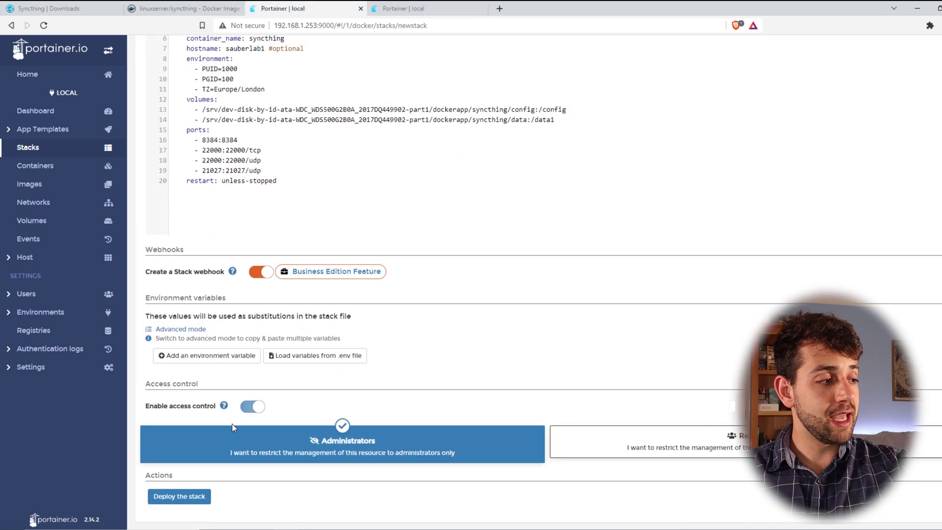
left_click(199, 494)
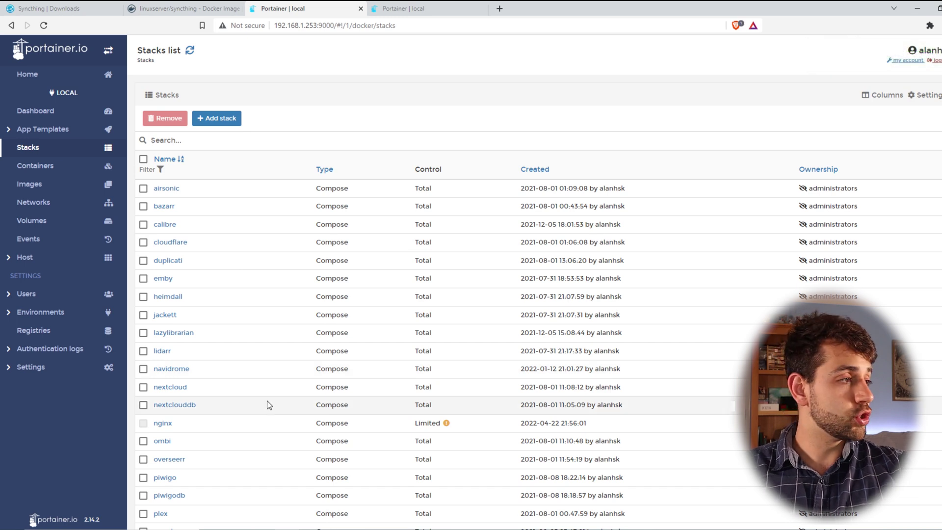
scroll(267, 405, "down", 5)
View the syncthing container's logs showing the GUI on port 8384, then select port 9000 in the address.
left_click(164, 415)
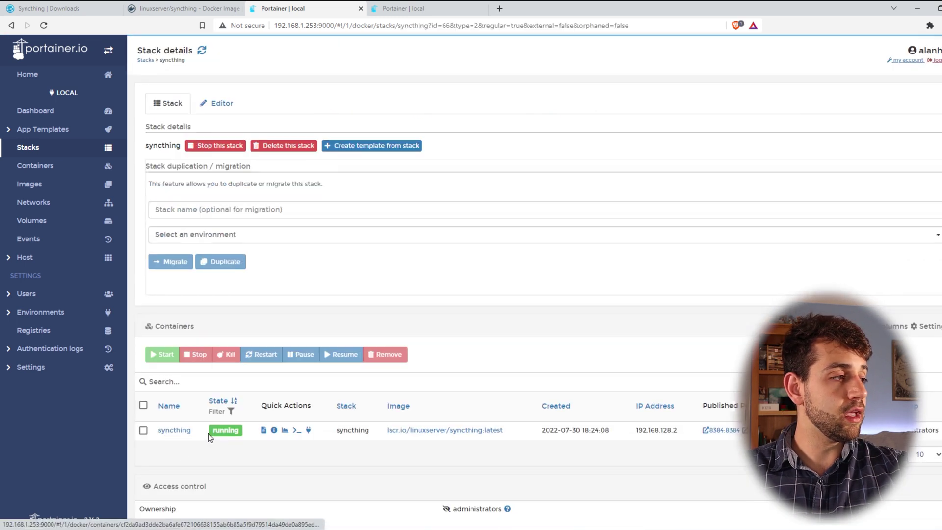
scroll(208, 420, "down", 1)
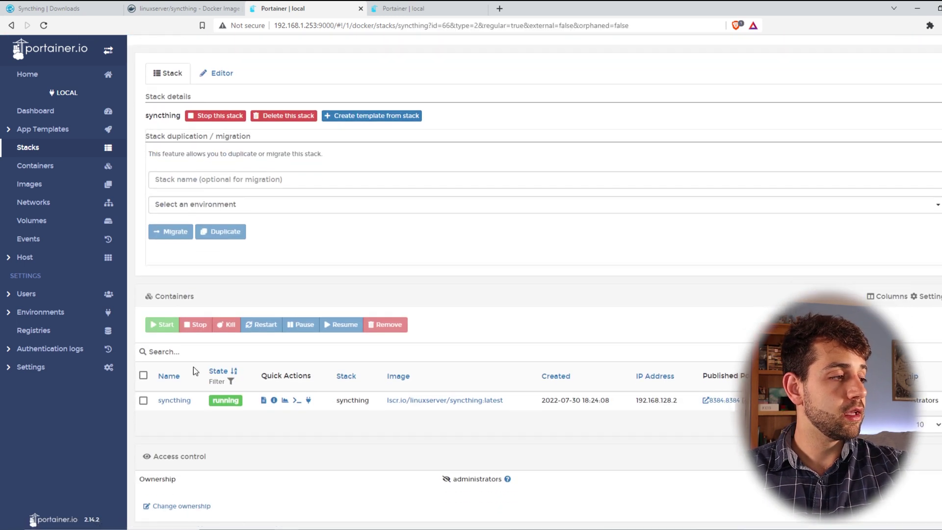
left_click(171, 406)
scroll(149, 237, "down", 2)
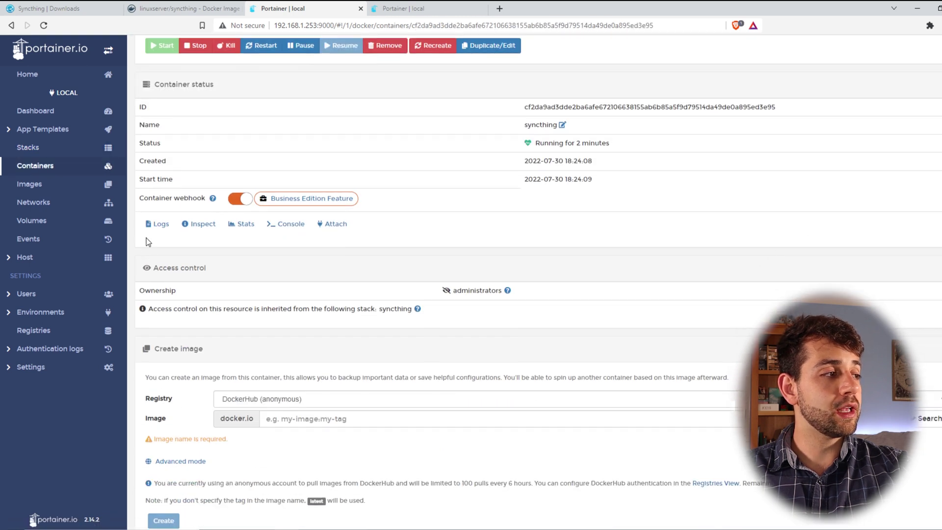
left_click(156, 224)
scroll(357, 427, "down", 2)
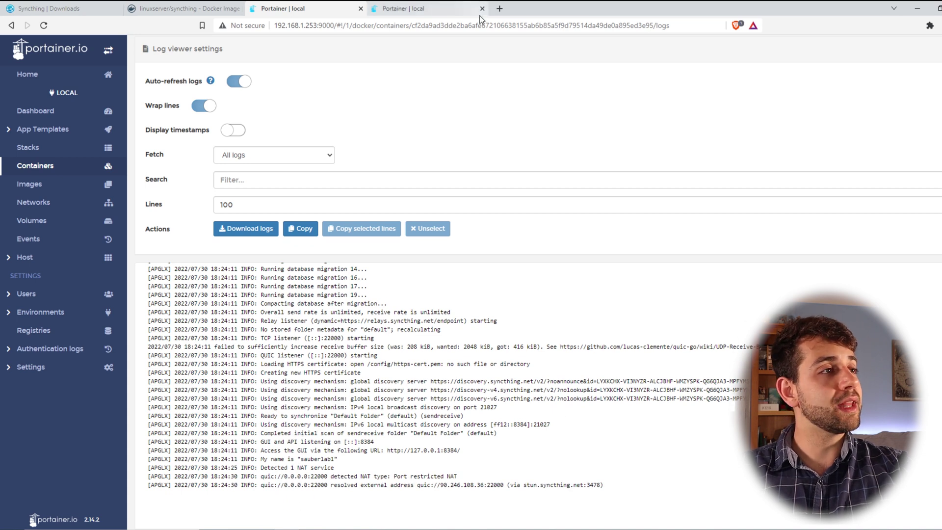
left_click_drag(319, 26, 334, 25)
Load Syncthing on port 8384, allow usage reporting, dismiss the authentication notice, and show Actions.
type("8384")
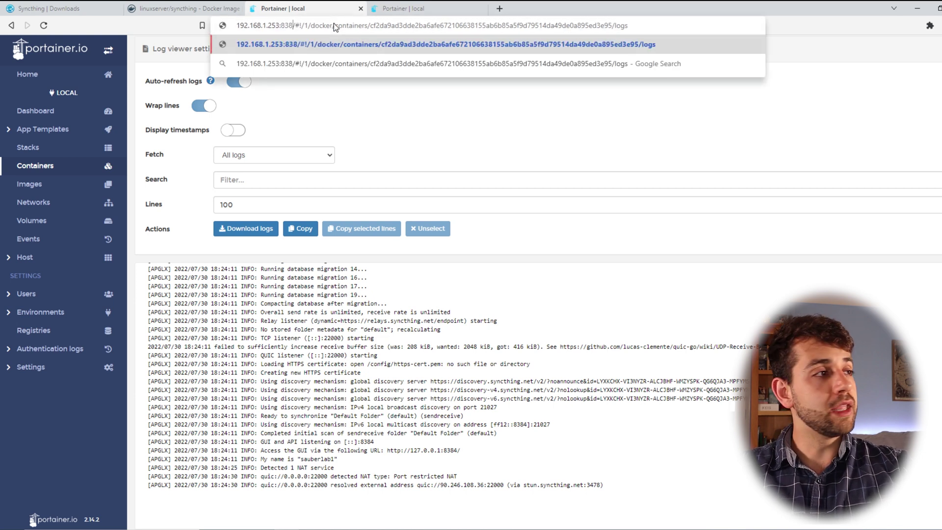
key("Return")
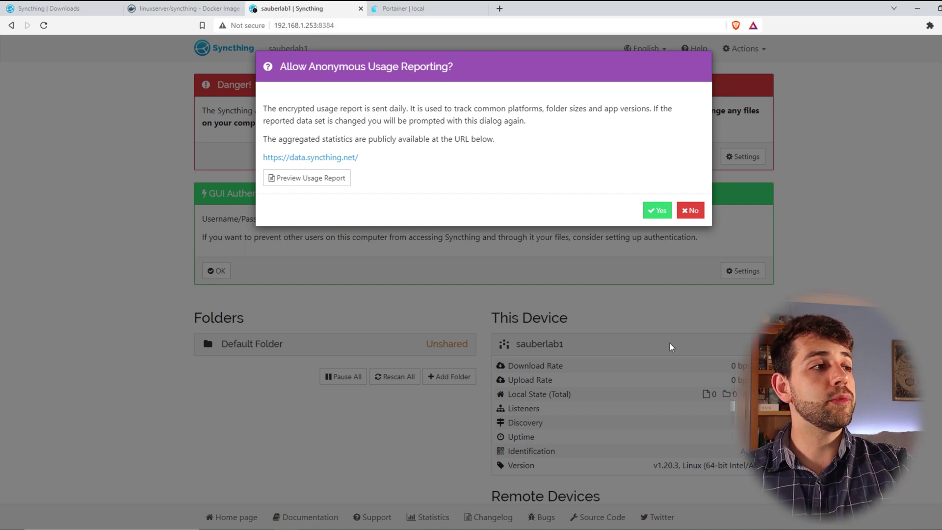
left_click(657, 212)
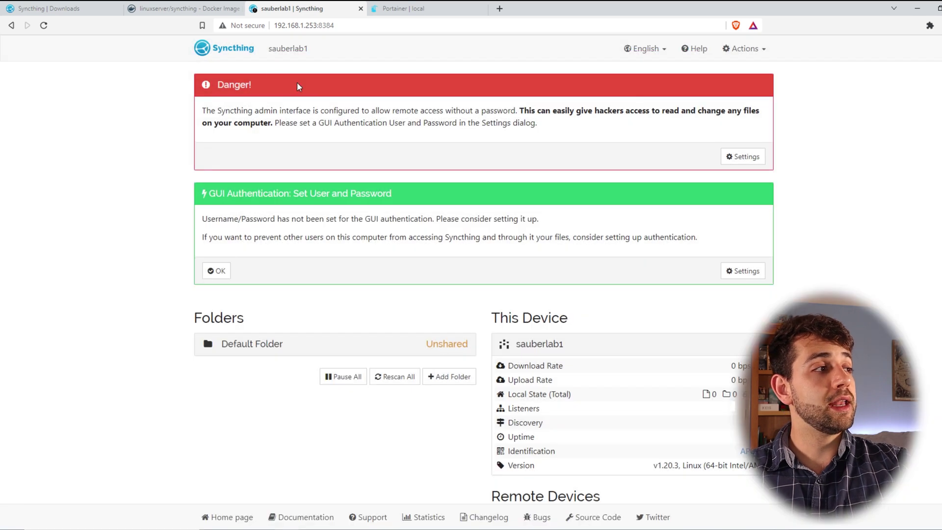
left_click_drag(211, 111, 553, 130)
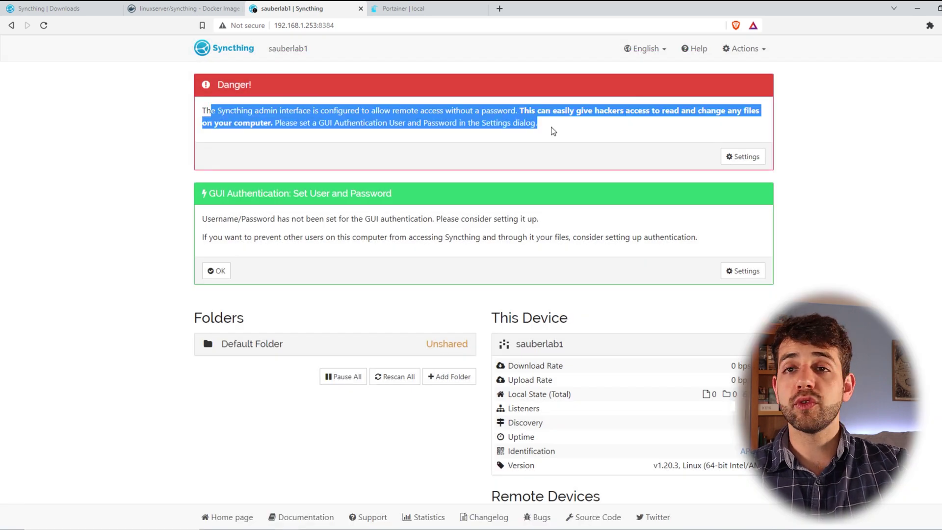
left_click(216, 272)
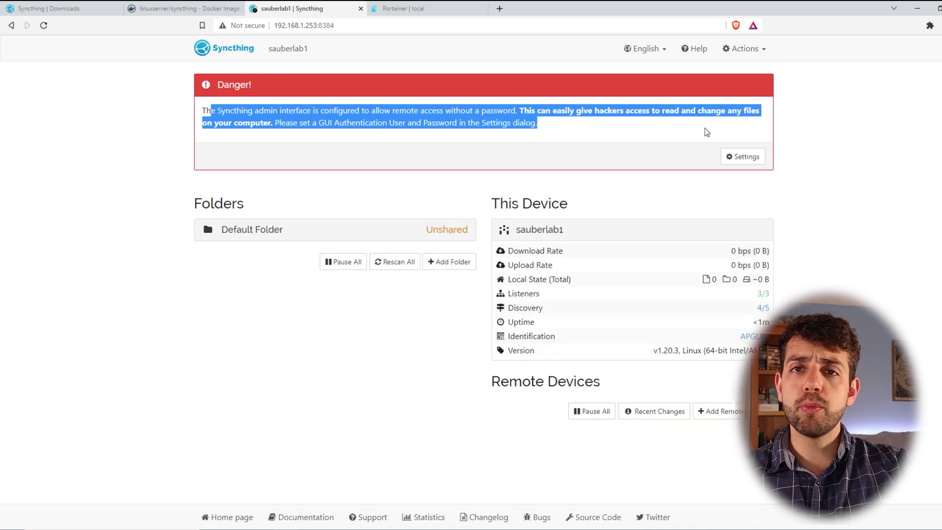
left_click(762, 51)
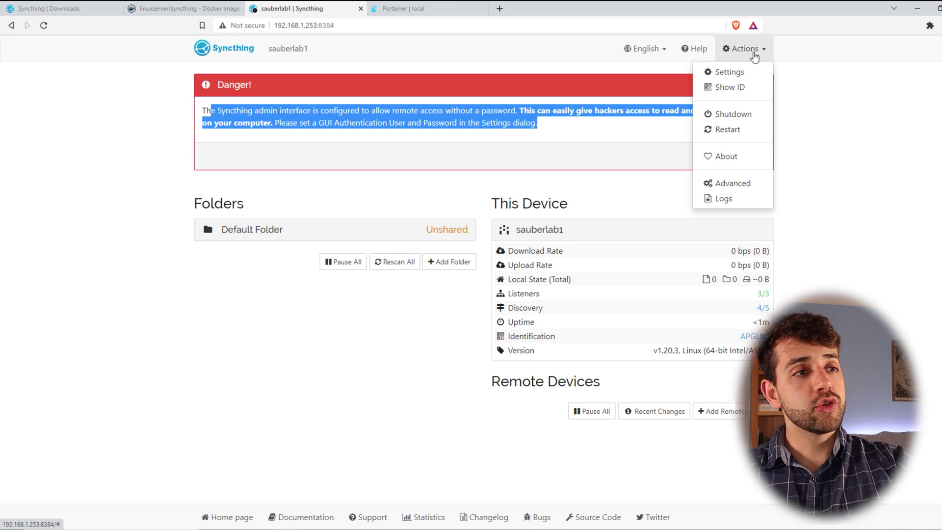
Review General settings: device name, minimum free disk space, API key, and usage reporting Version 3.
left_click(730, 72)
left_click_drag(393, 140, 239, 113)
left_click_drag(319, 185, 273, 185)
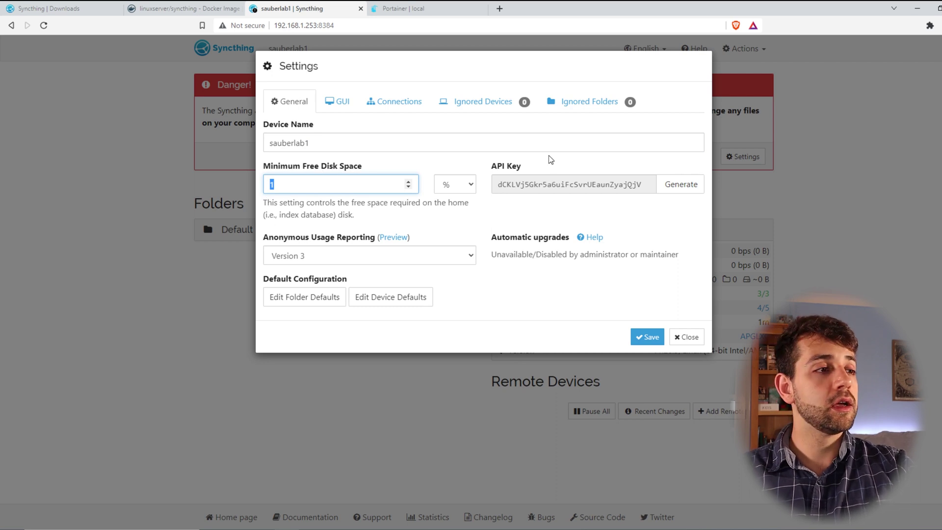
left_click_drag(520, 185, 633, 185)
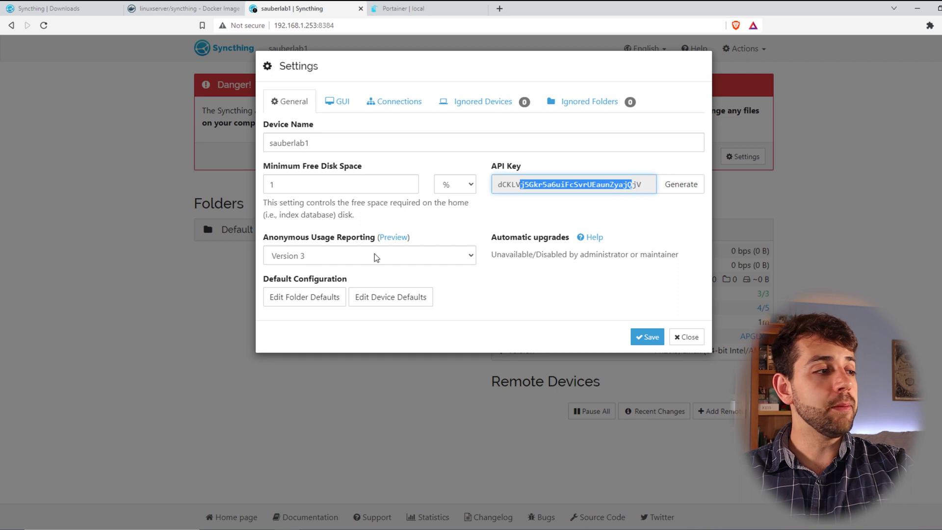
left_click(318, 253)
left_click(348, 327)
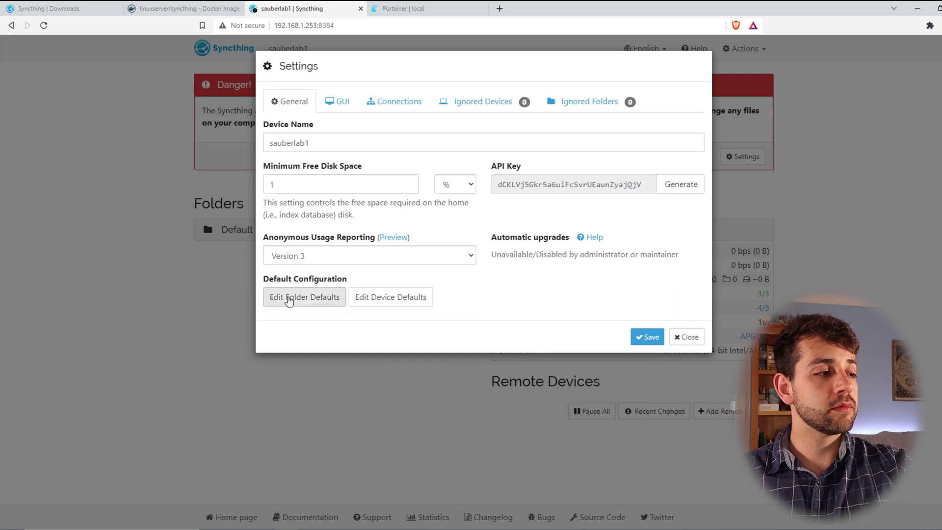
Inspect Edit Folder Defaults: default folder path, Sharing options, and No File Versioning.
left_click(308, 303)
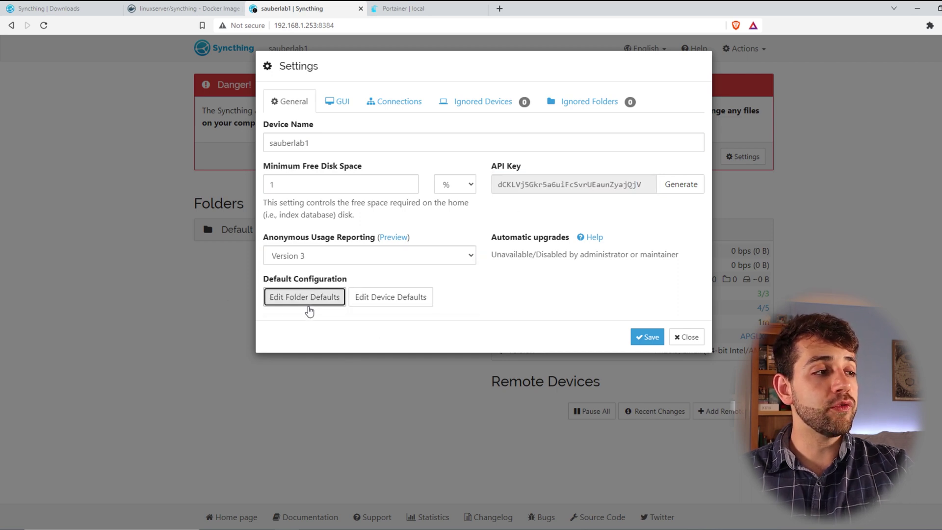
left_click(322, 197)
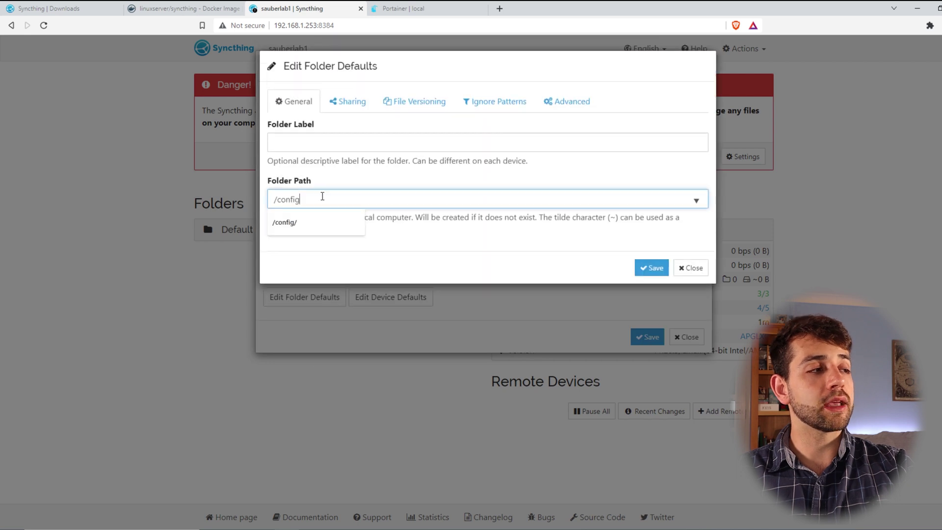
left_click(305, 211)
left_click(308, 201)
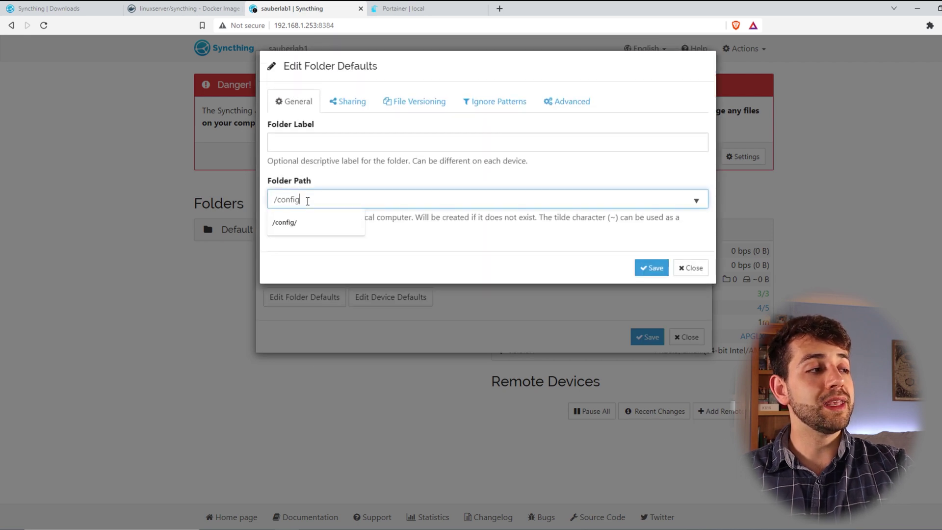
left_click(365, 98)
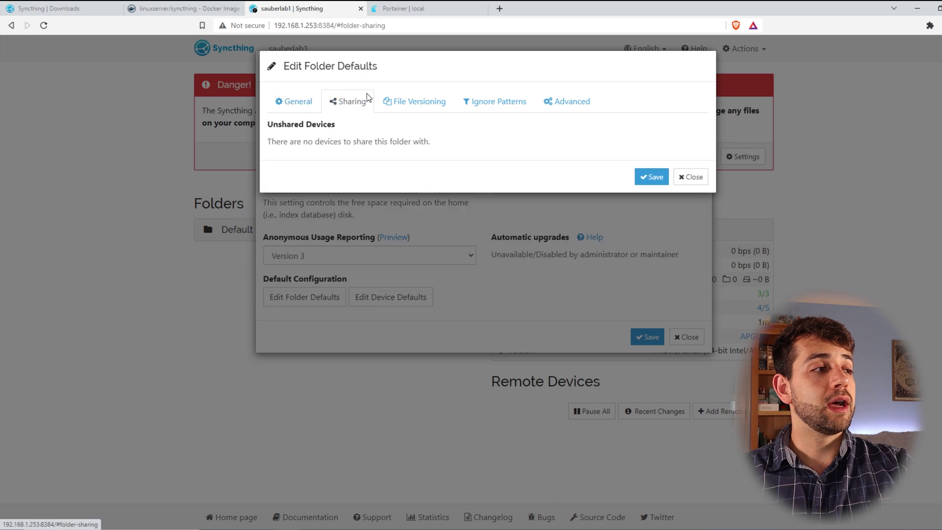
left_click(440, 98)
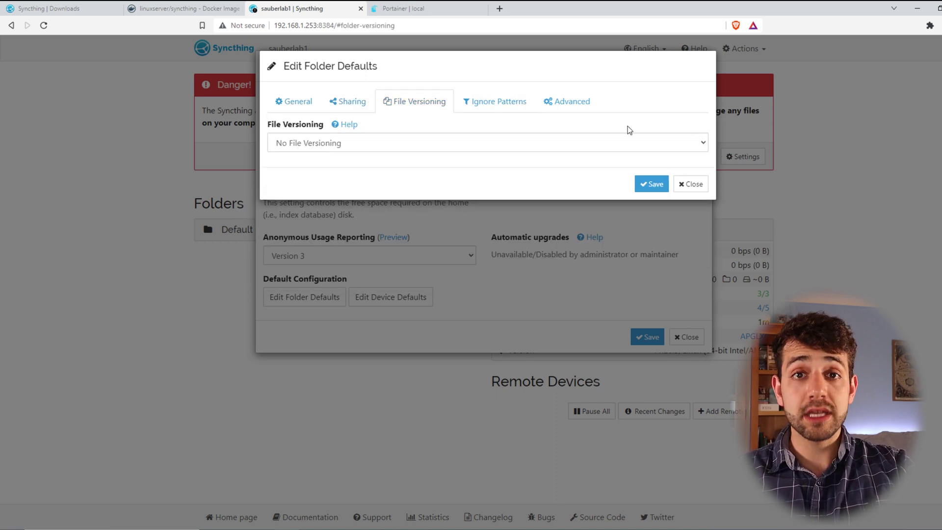
Close folder defaults and inspect the GUI Authentication User and Password fields.
left_click(690, 184)
left_click(346, 104)
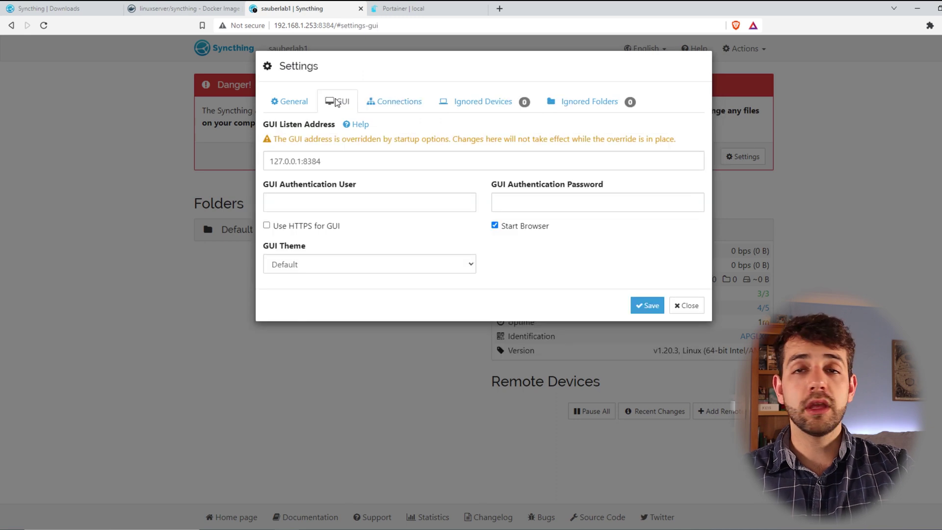
left_click(306, 202)
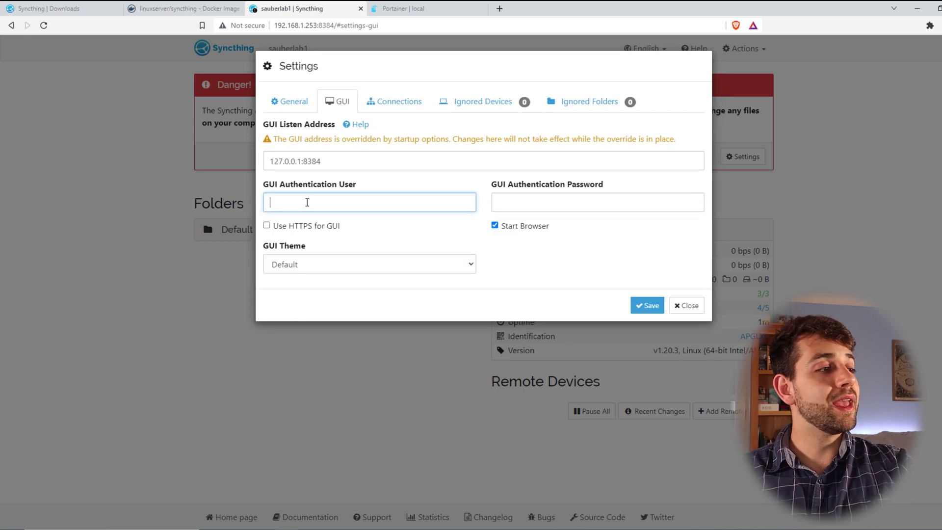
left_click(598, 210)
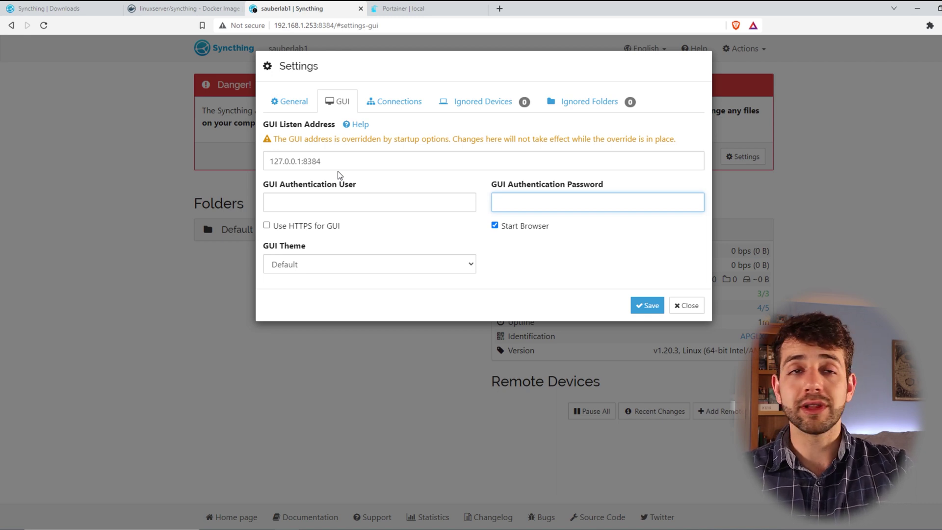
Show the Connections settings, highlighting the default sync protocol listen address.
left_click(396, 101)
left_click_drag(309, 142, 249, 135)
left_click(332, 142)
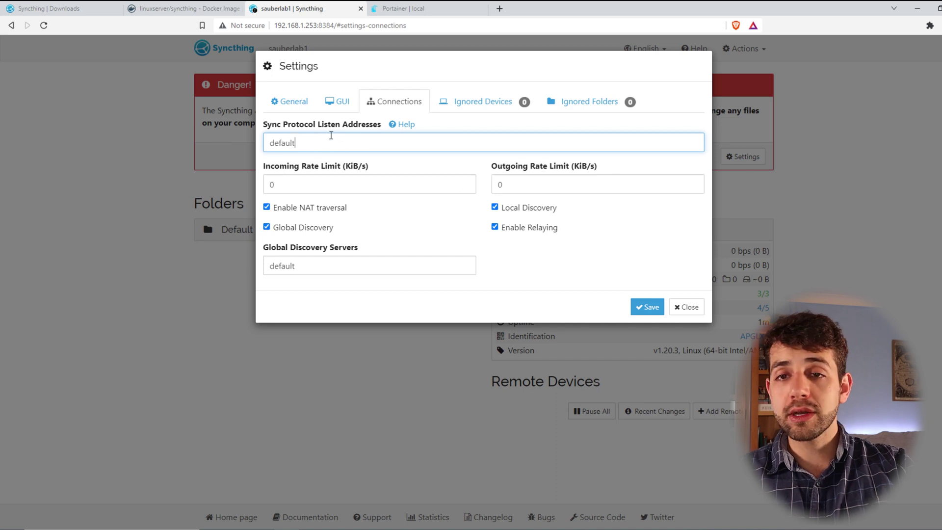
Enter 5000 KiB/s as both the Incoming and Outgoing Rate Limit in Connections.
left_click_drag(343, 140, 212, 115)
left_click(294, 183)
left_click_drag(305, 185, 211, 177)
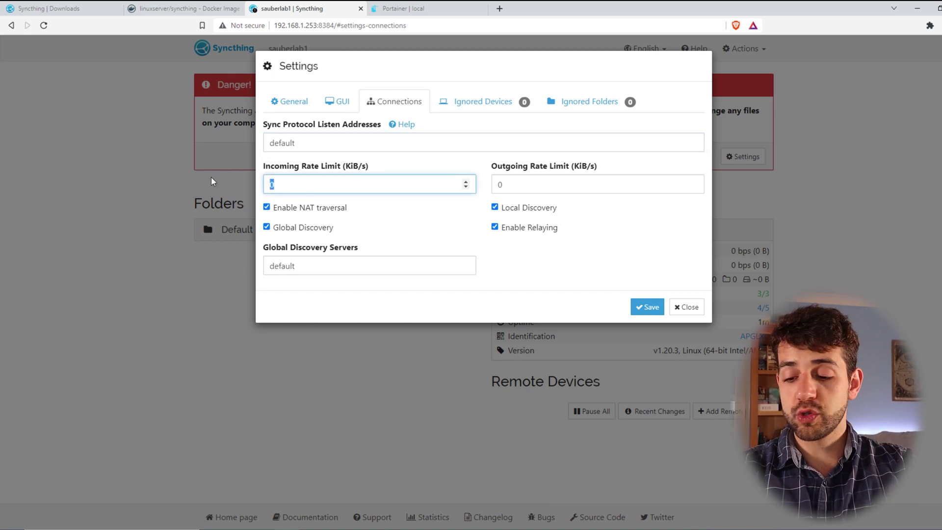
type("5000")
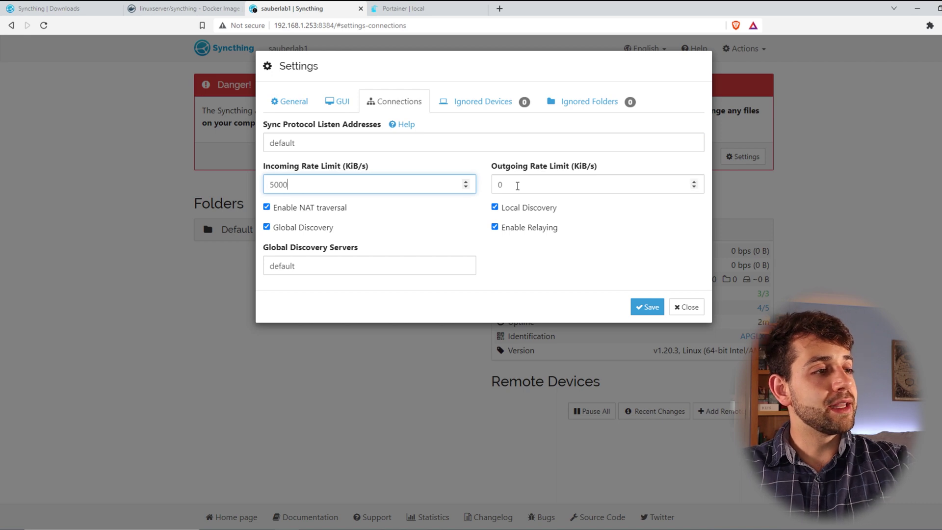
double_click(500, 184)
type("5000")
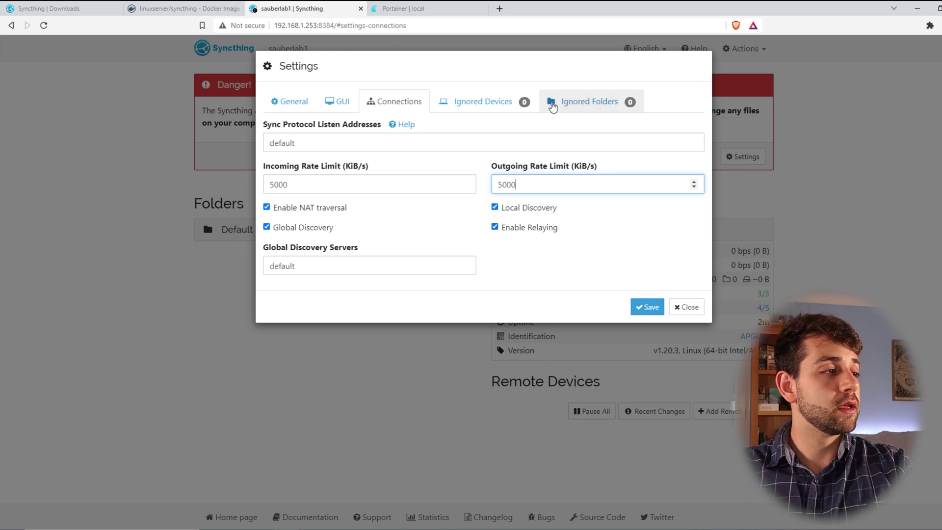
Check the empty Ignored Devices and Ignored Folders lists, then save the 5000 KiB/s limits.
left_click(490, 101)
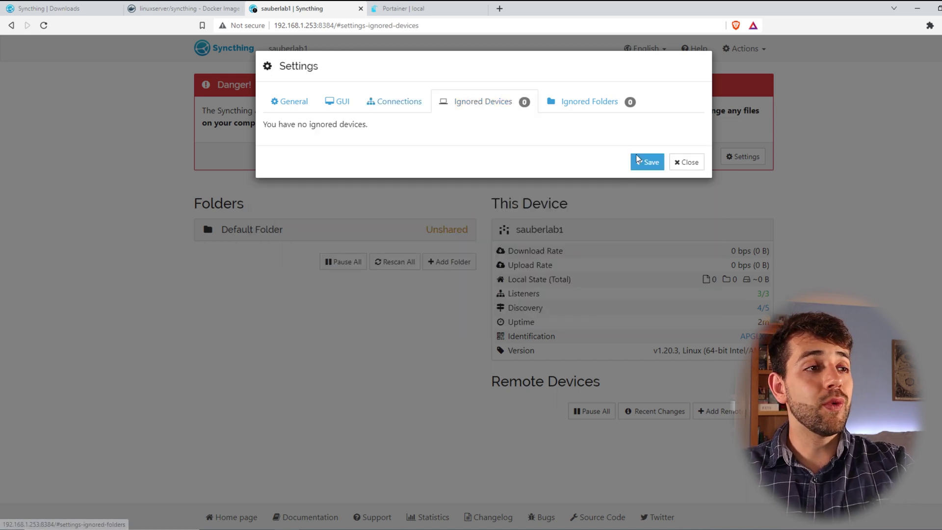
left_click_drag(247, 126, 498, 131)
key("Escape")
key("Escape")
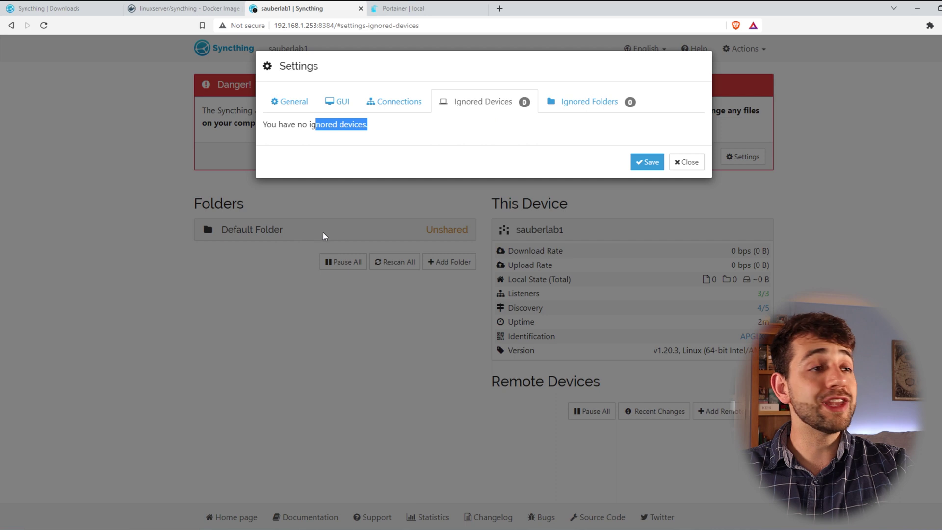
left_click(593, 101)
left_click(493, 102)
left_click(647, 162)
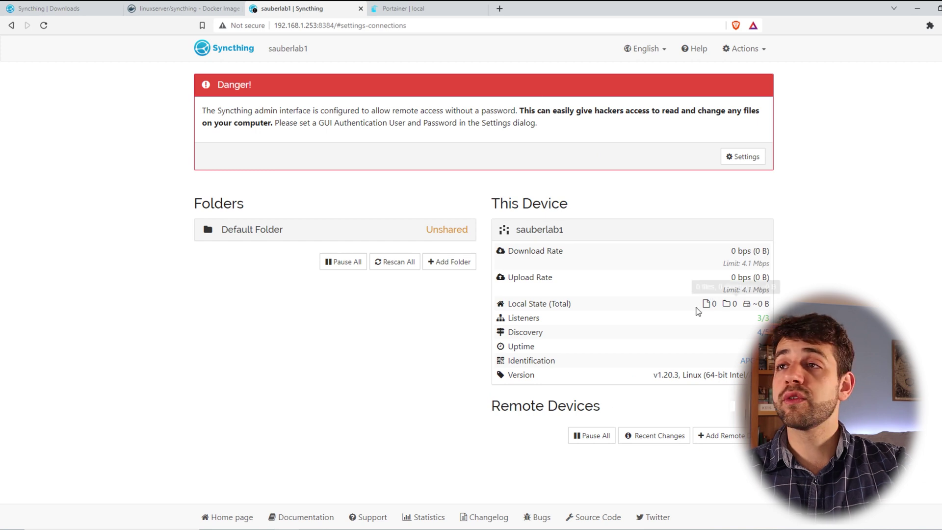
left_click(458, 269)
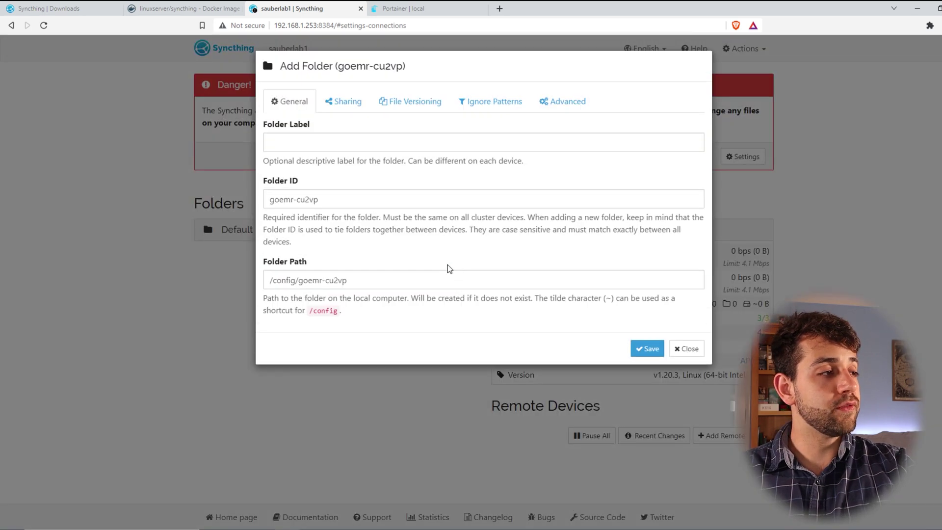
left_click(699, 350)
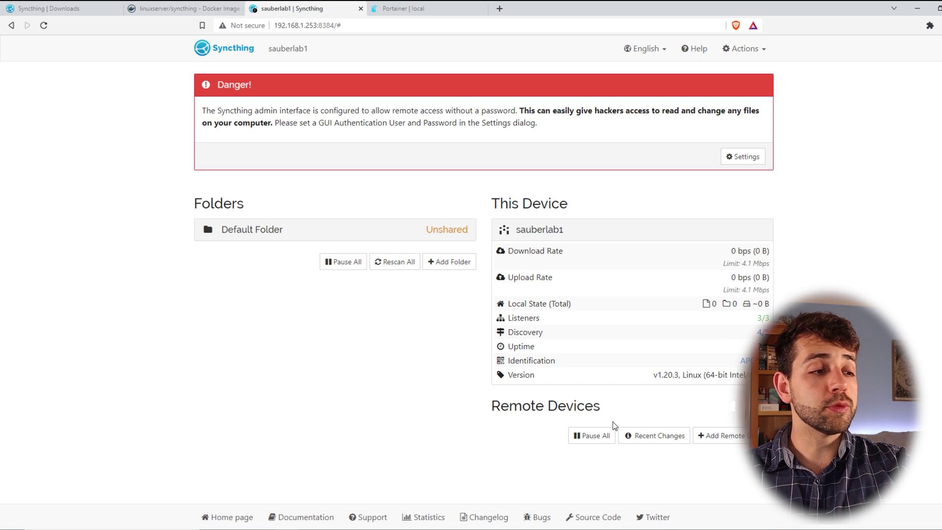
Start a new Portainer stack and copy the linuxserver/syncthing docker-compose example from Docker Hub.
left_click(391, 5)
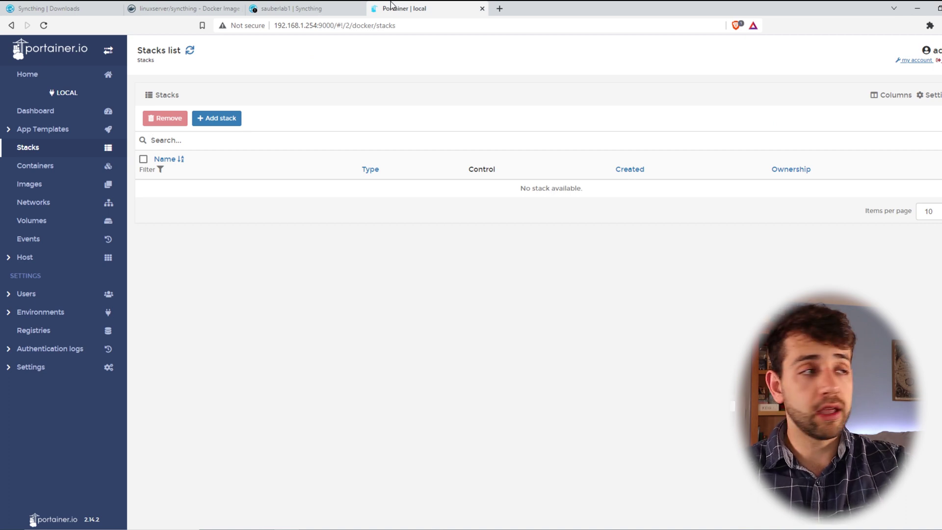
left_click(223, 118)
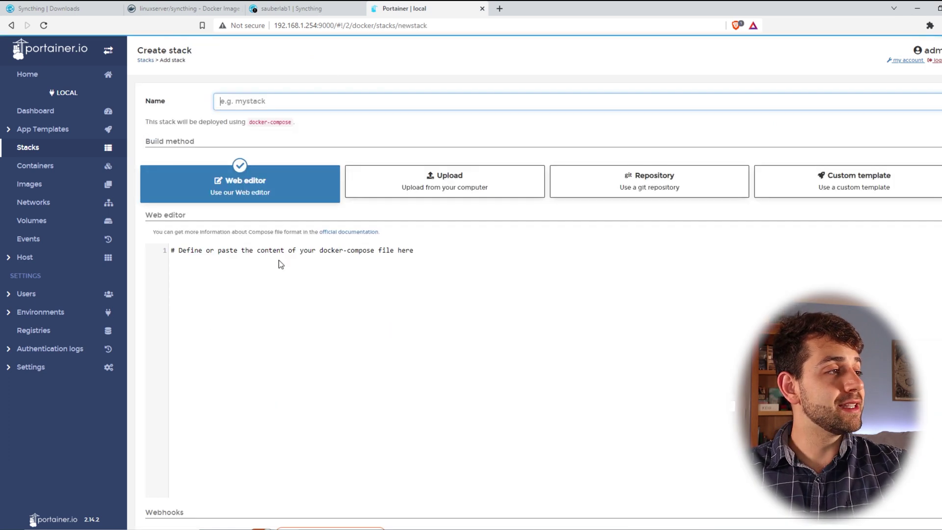
left_click(159, 7)
scroll(373, 274, "up", 12)
scroll(295, 285, "down", 4)
left_click_drag(308, 277, 178, 49)
key("ctrl+c")
Paste the compose file into the web editor and set hostname to sauberlab2.
left_click(417, 8)
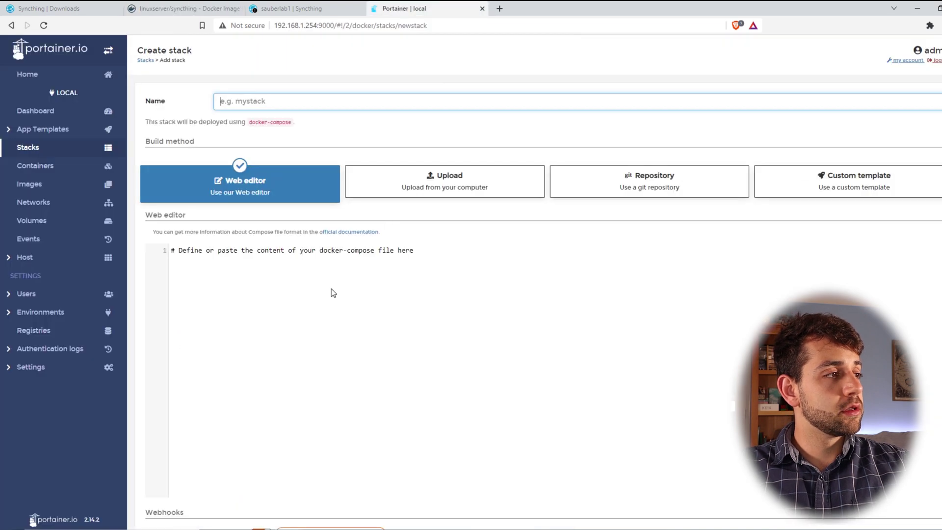
left_click(330, 292)
key("ctrl+v")
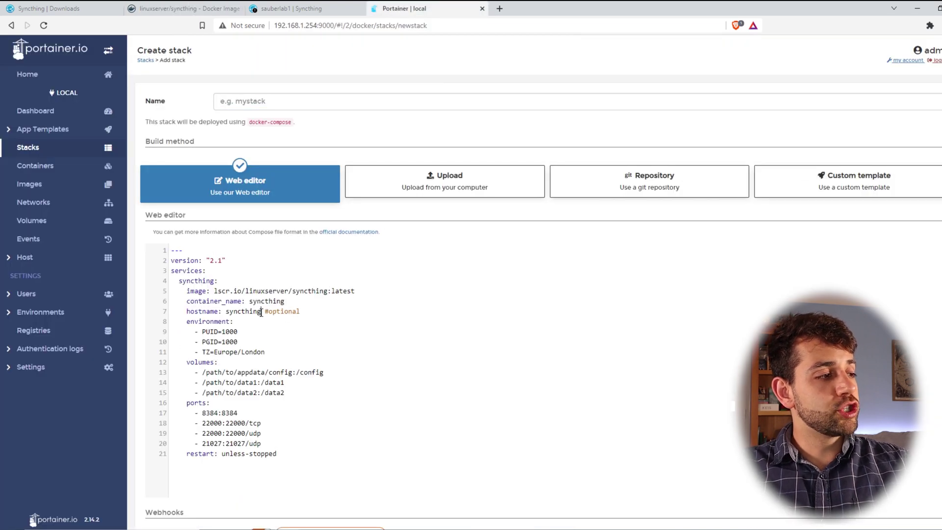
left_click_drag(262, 312, 229, 313)
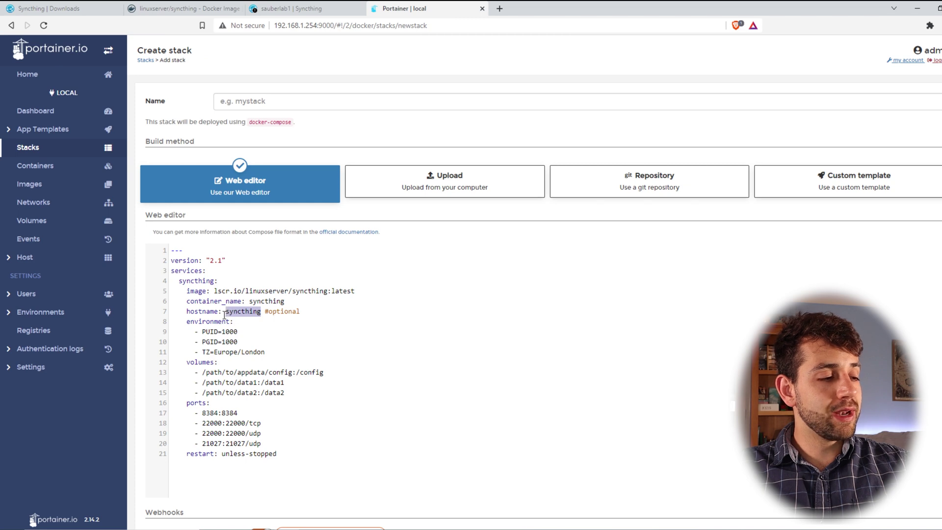
type("sauberlab")
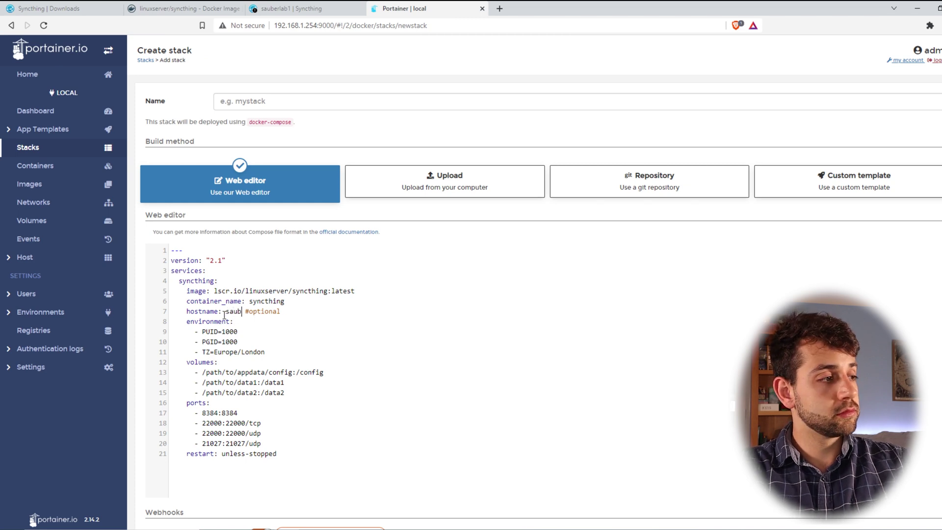
type("2")
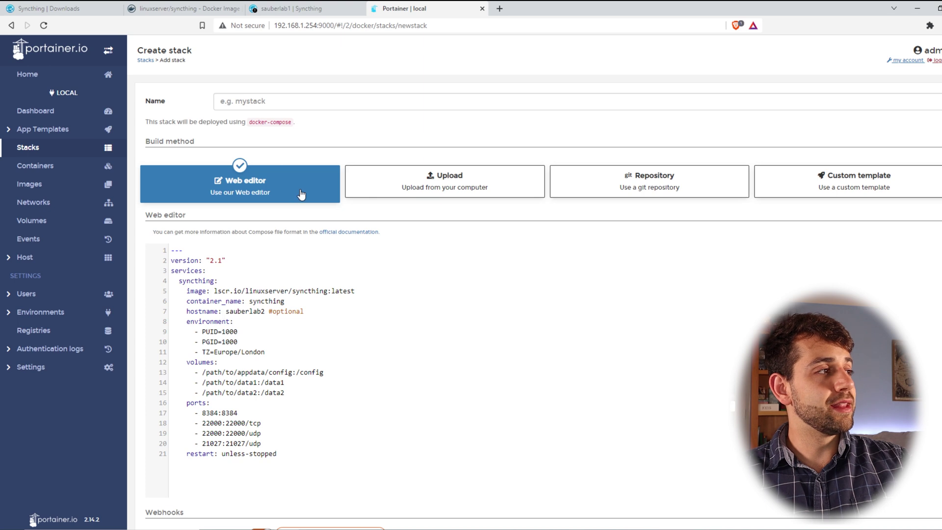
Name the stack syncthing, set PGID=100, and select the appdata config path.
left_click(257, 101)
left_click(233, 142)
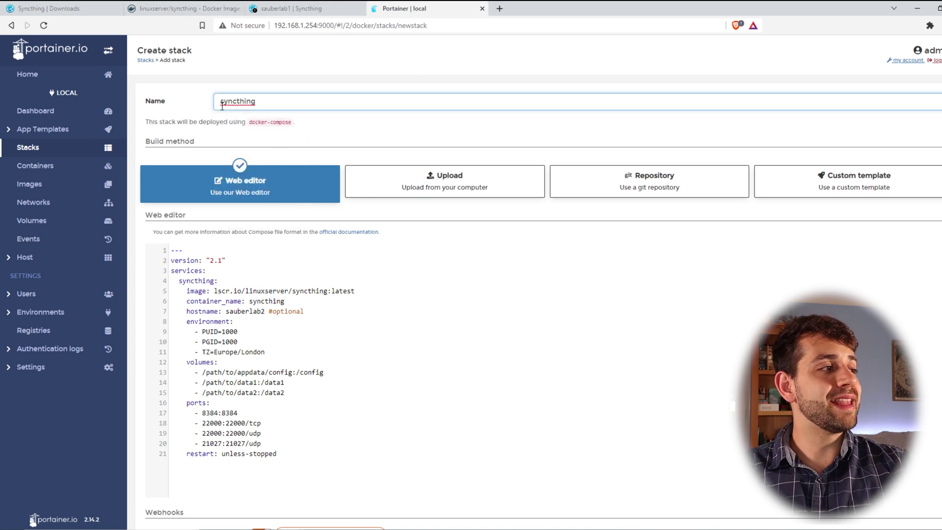
left_click(216, 378)
left_click(259, 341)
key("BackSpace")
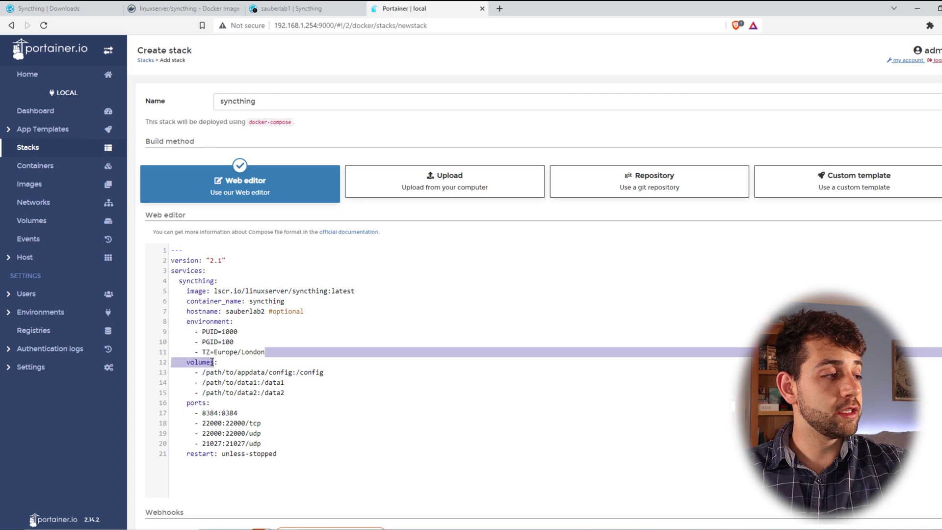
left_click_drag(199, 372, 295, 374)
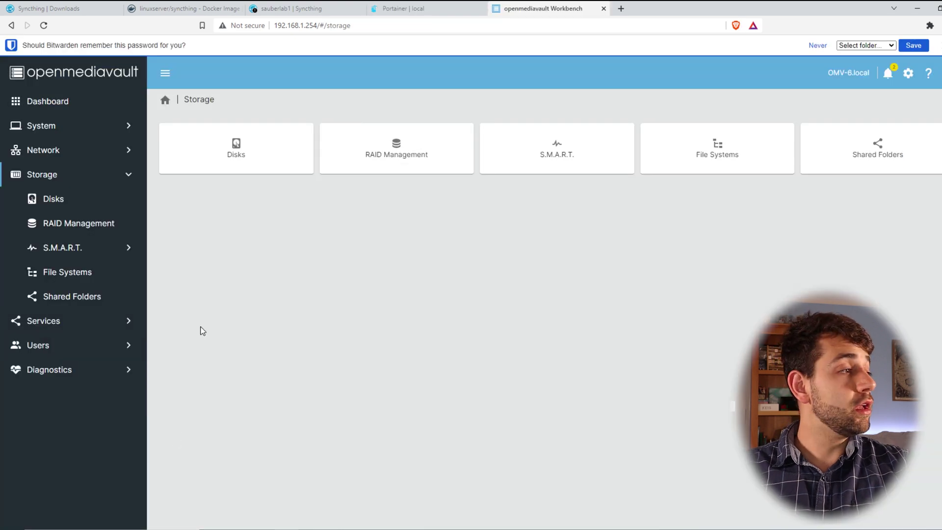
Copy the home shared folder's absolute path from openmediavault and return to the compose editor.
left_click(66, 297)
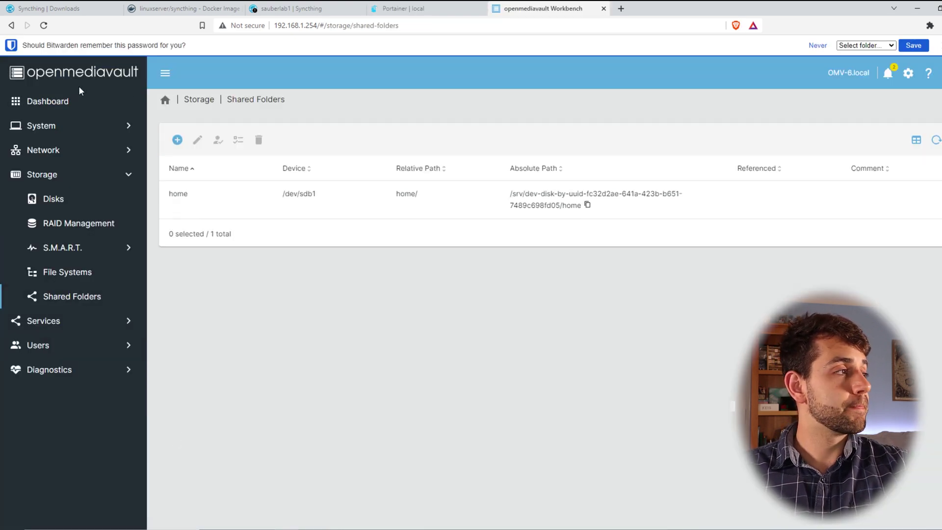
left_click(588, 206)
left_click(404, 9)
left_click(265, 383)
Map the config and data1 volumes to home/syncthing/config and home/syncthing/data.
left_click_drag(265, 374, 203, 374)
key("ctrl+v")
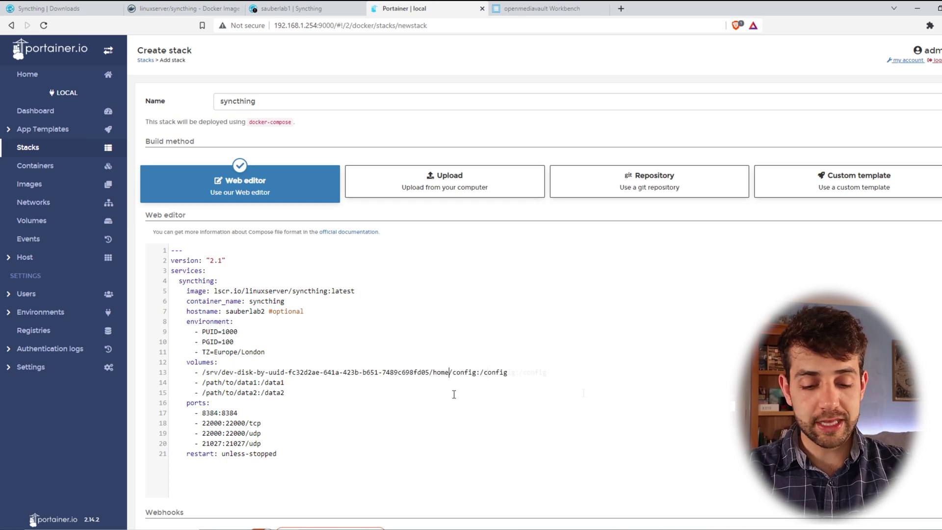
type("/syncthing")
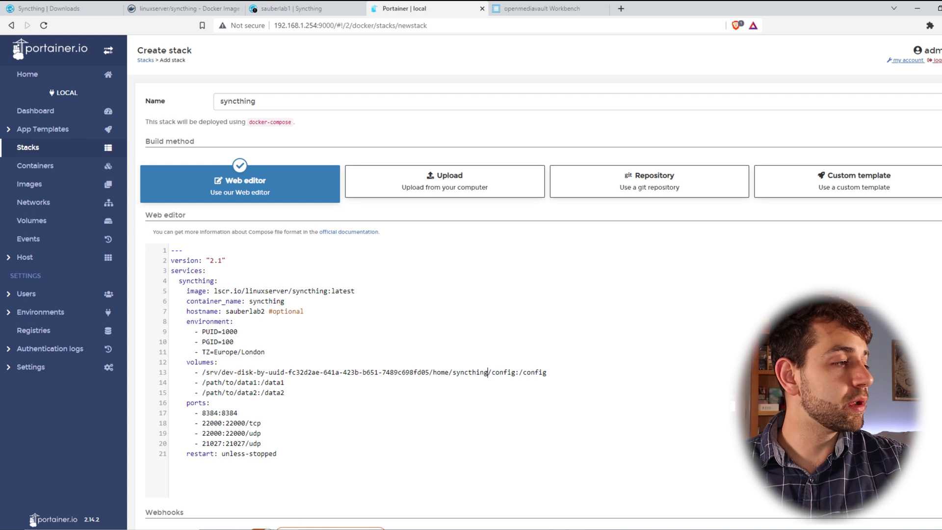
mouse_move(246, 372)
left_mouse_down()
mouse_move(503, 373)
mouse_move(204, 373)
mouse_move(211, 383)
mouse_move(257, 384)
left_mouse_up()
left_click(515, 373)
key("BackSpace")
key("ctrl+v")
key("BackSpace")
key("BackSpace")
key("BackSpace")
key("BackSpace")
key("BackSpace")
key("BackSpace")
type("data")
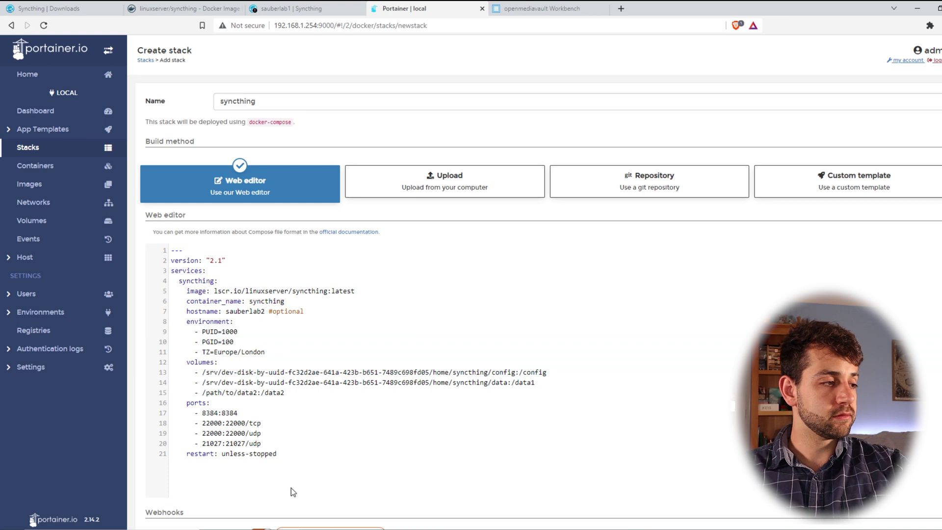
Delete the data2 volume line and deploy the syncthing stack.
left_click(300, 397)
left_click_drag(281, 397, 78, 395)
key("BackSpace")
key("BackSpace")
scroll(239, 423, "down", 5)
scroll(239, 423, "up", 5)
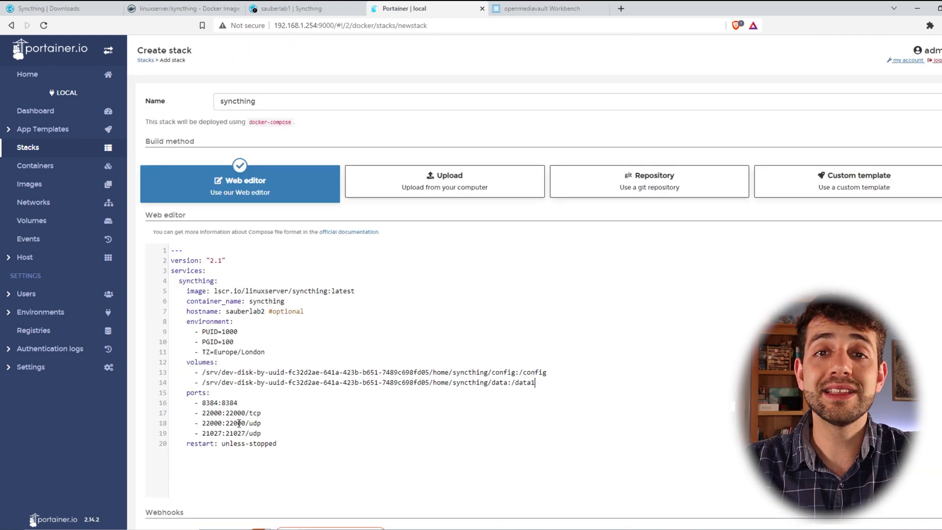
scroll(229, 423, "down", 5)
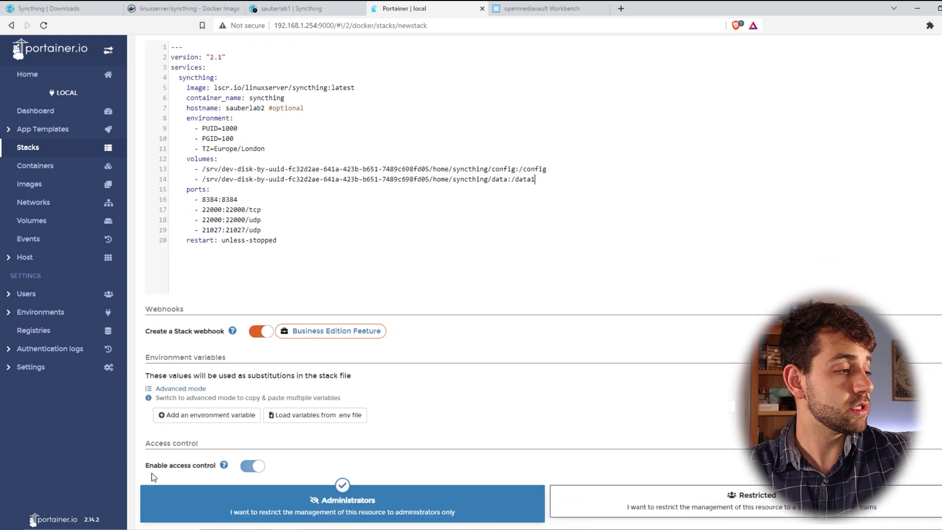
left_click(198, 496)
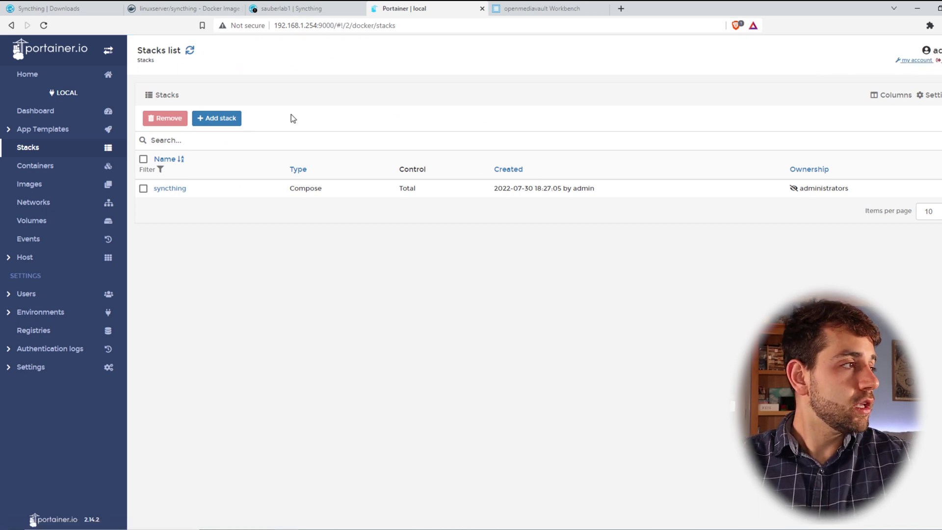
Open the syncthing container's logs and check the resolved external address.
left_click(180, 190)
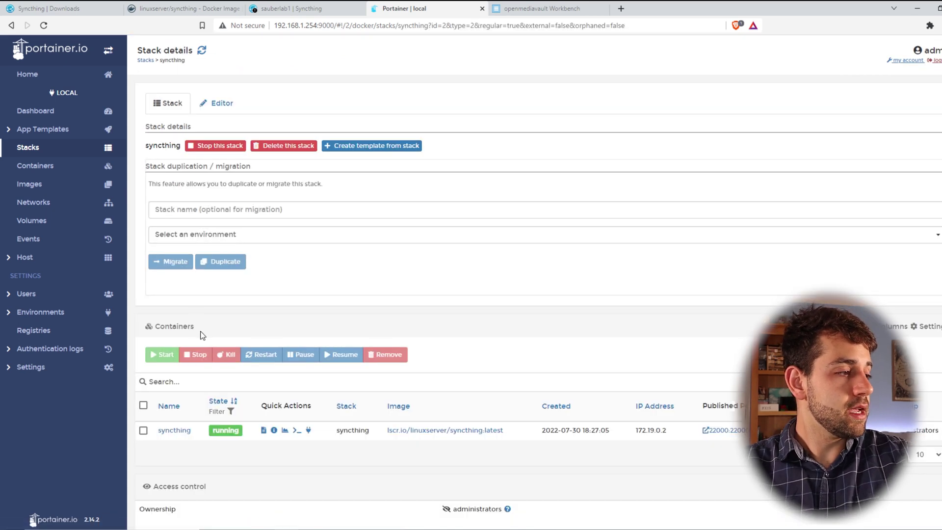
left_click(174, 401)
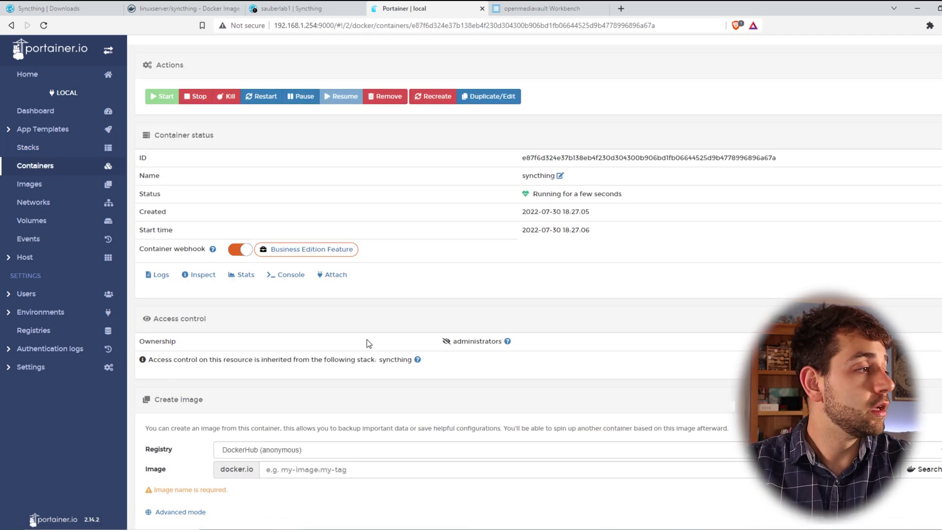
left_click(158, 274)
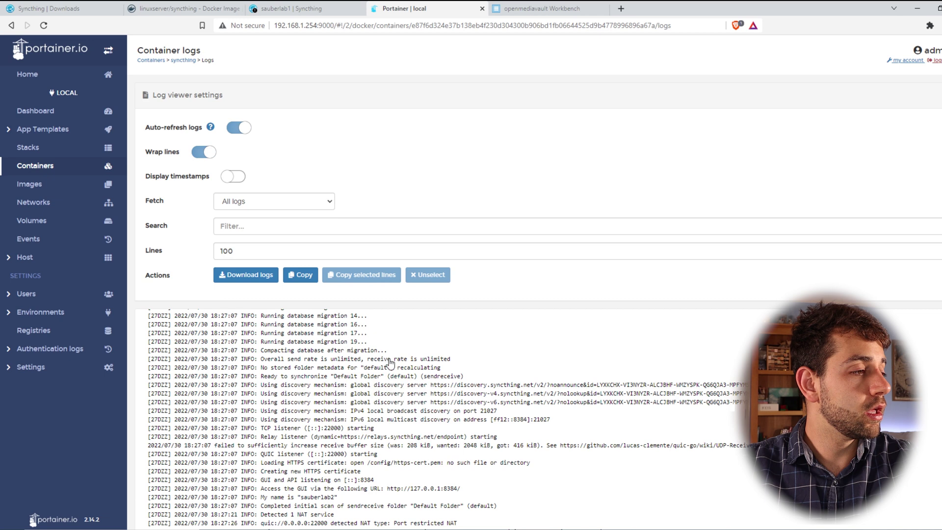
scroll(419, 385, "down", 1)
left_click_drag(297, 321, 539, 461)
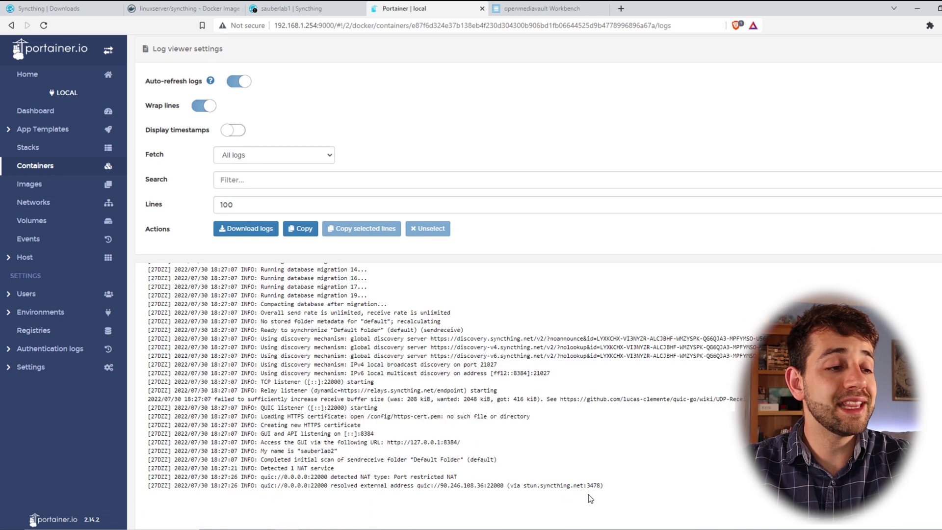
left_click_drag(588, 494, 414, 488)
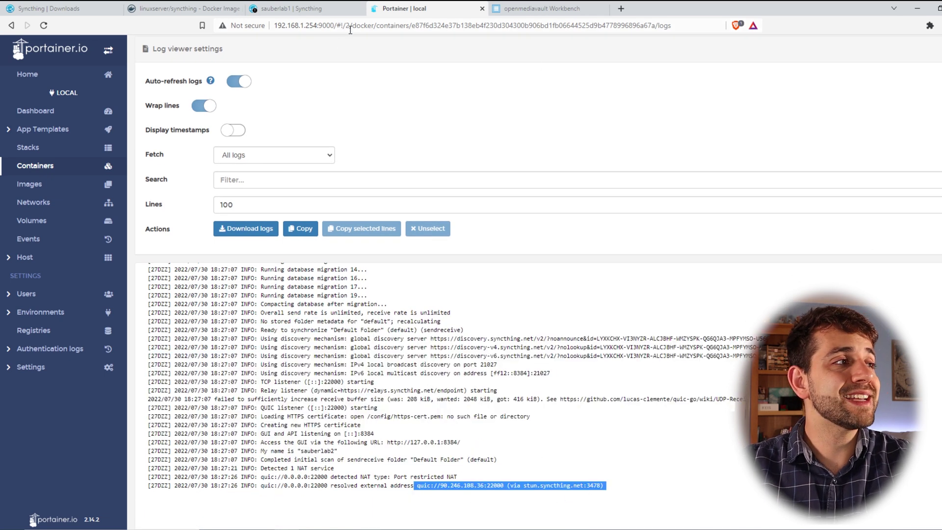
Start replacing the port in the page address with the Syncthing port.
left_click_drag(319, 26, 671, 26)
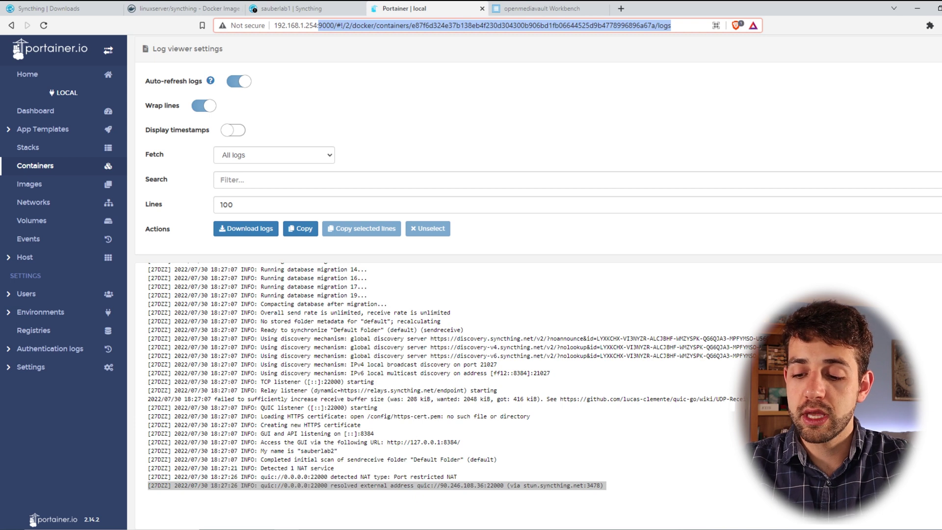
type("99")
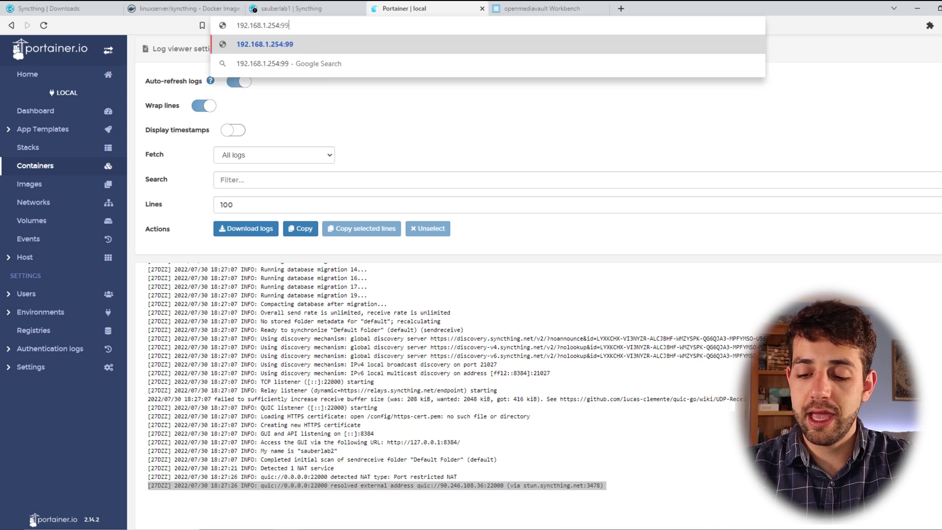
type("1")
key("BackSpace")
key("BackSpace")
key("BackSpace")
Load Syncthing on port 8384, allow anonymous usage reporting, and dismiss the authentication notice.
type("8384")
key("Return")
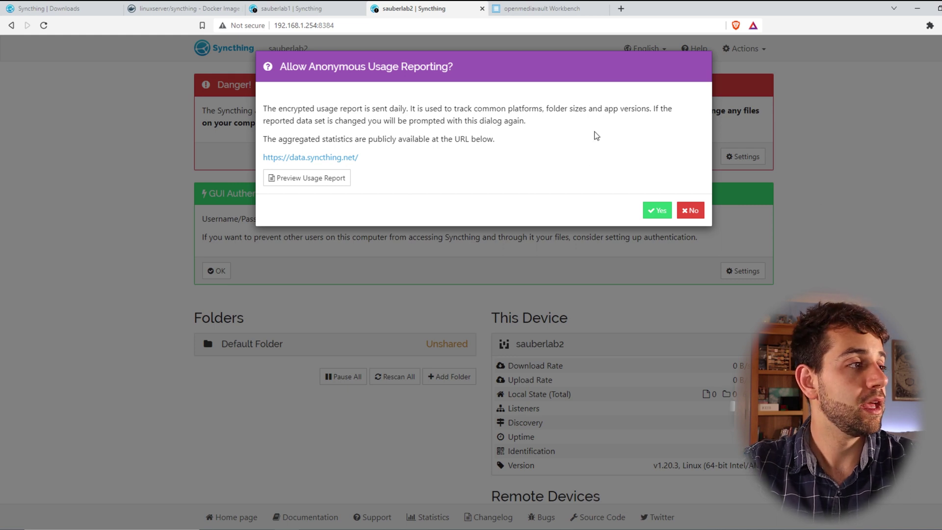
left_click(656, 211)
left_click(217, 270)
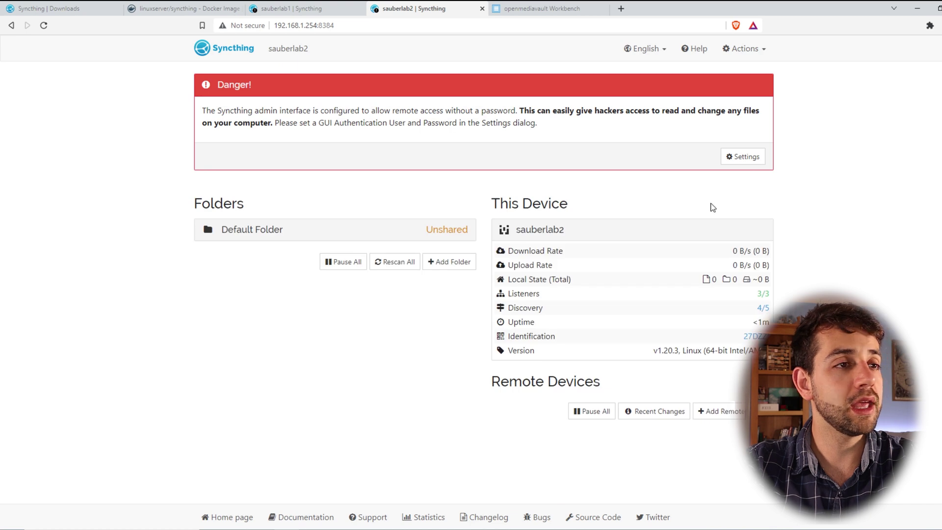
Review sauberlab2's Settings tabs and close them without changes.
left_click(759, 156)
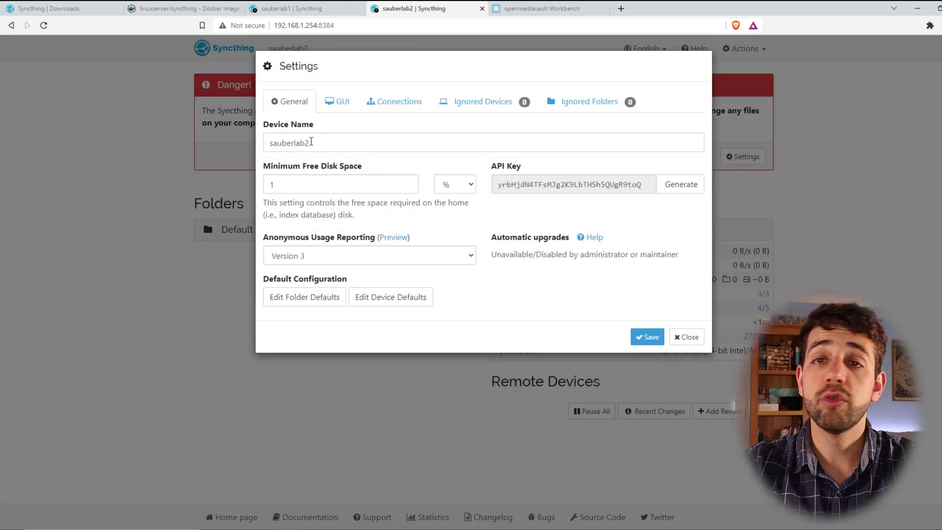
double_click(332, 146)
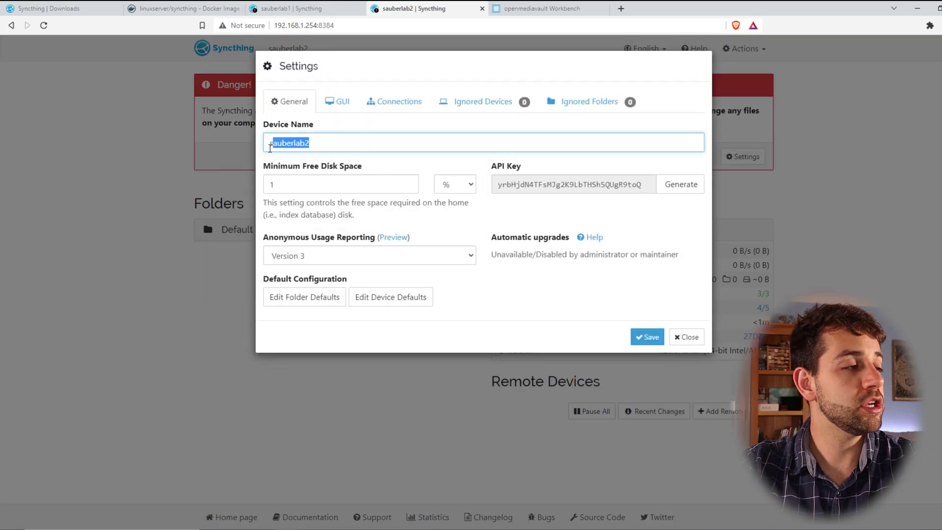
left_click(351, 100)
left_click(404, 107)
left_click(525, 101)
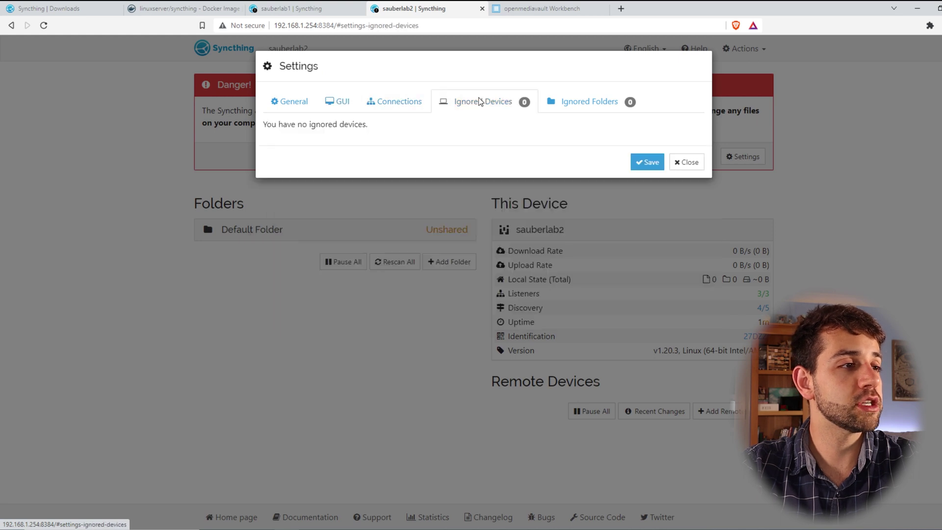
left_click(588, 101)
left_click(687, 160)
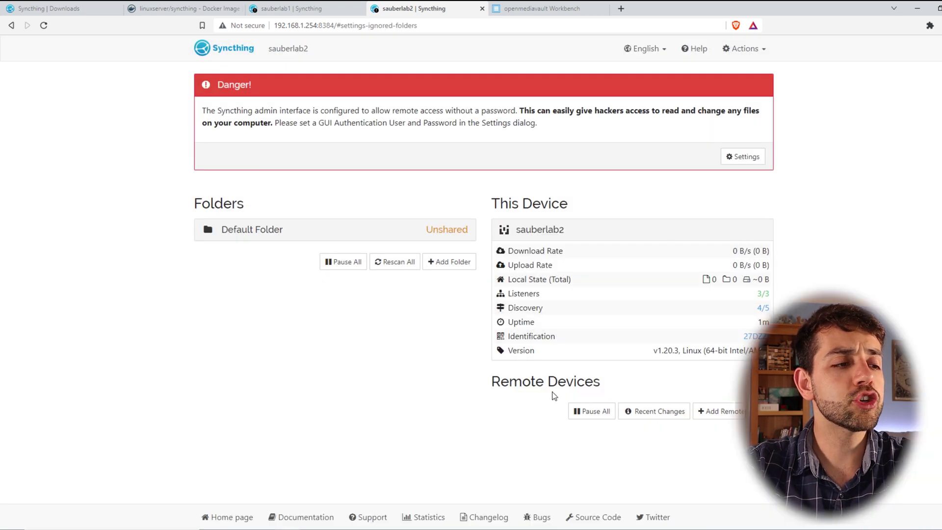
Show and copy sauberlab1's device ID.
left_click(292, 8)
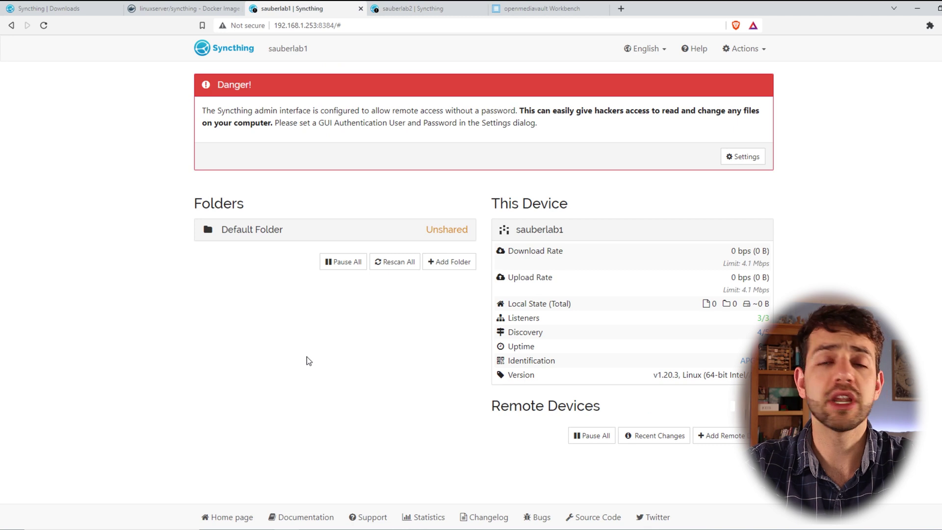
left_click(764, 53)
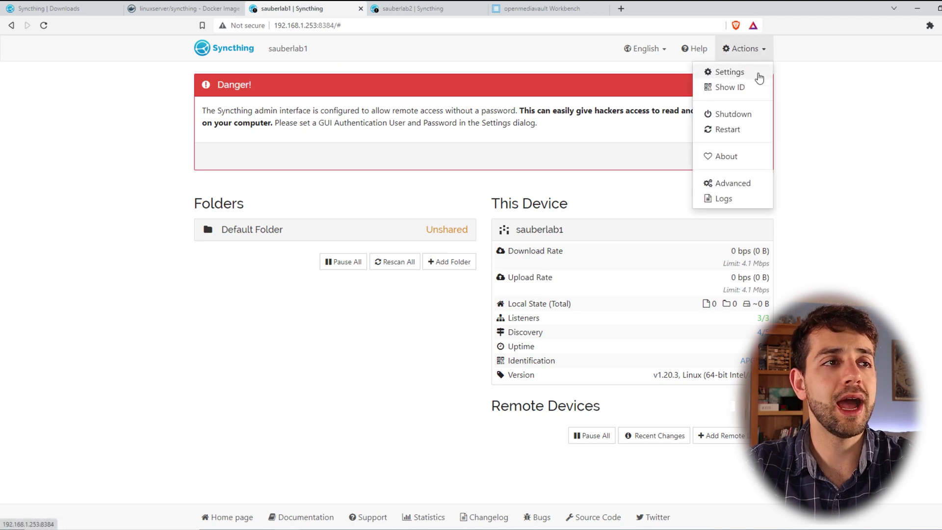
left_click(742, 91)
left_click_drag(631, 115, 296, 65)
key("ctrl+c")
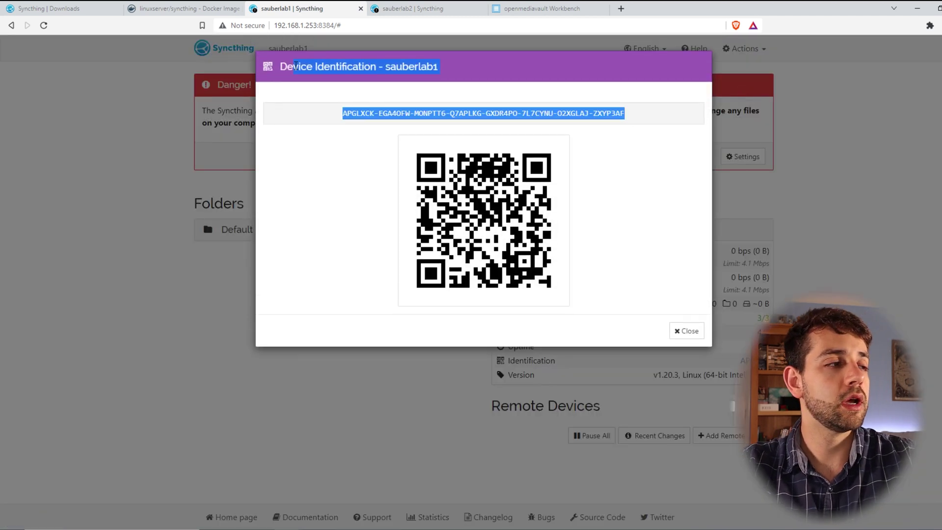
On sauberlab2, add a remote device with sauberlab1's pasted ID and save it.
left_click(460, 9)
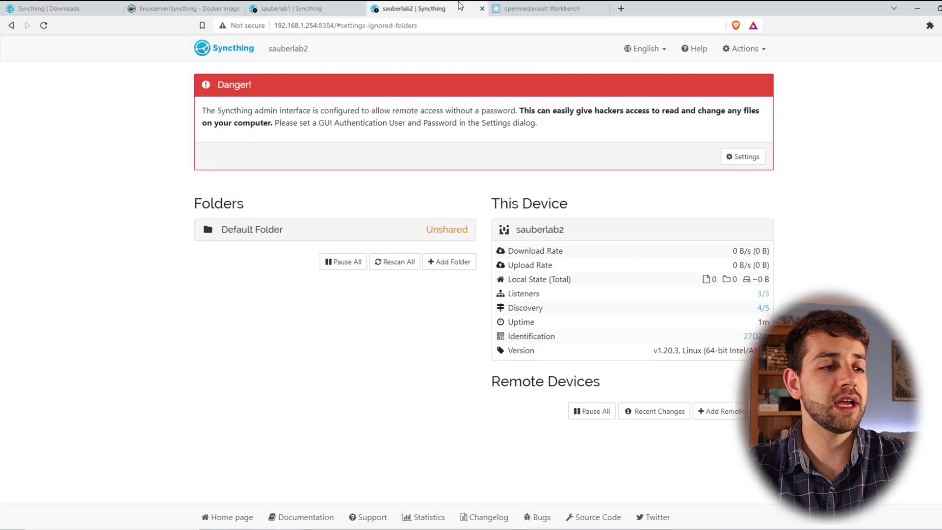
left_click(718, 411)
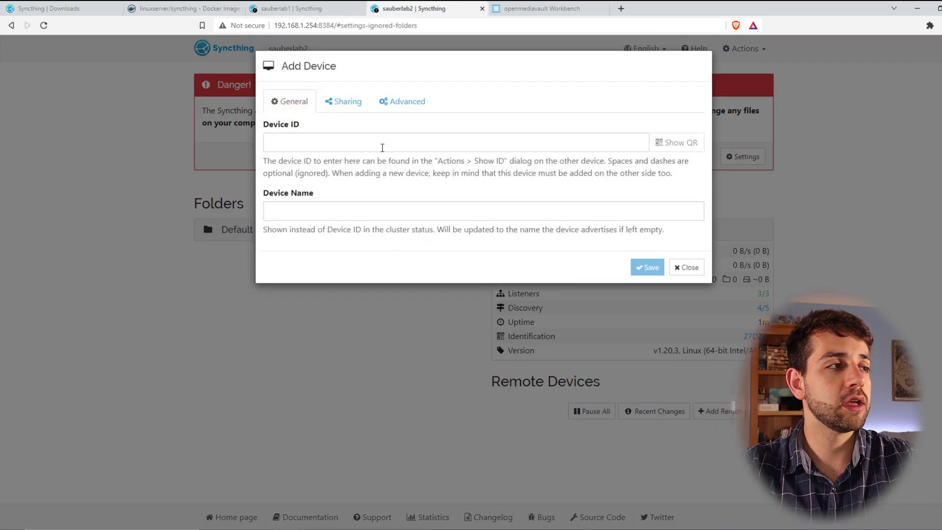
left_click(382, 143)
key("ctrl+v")
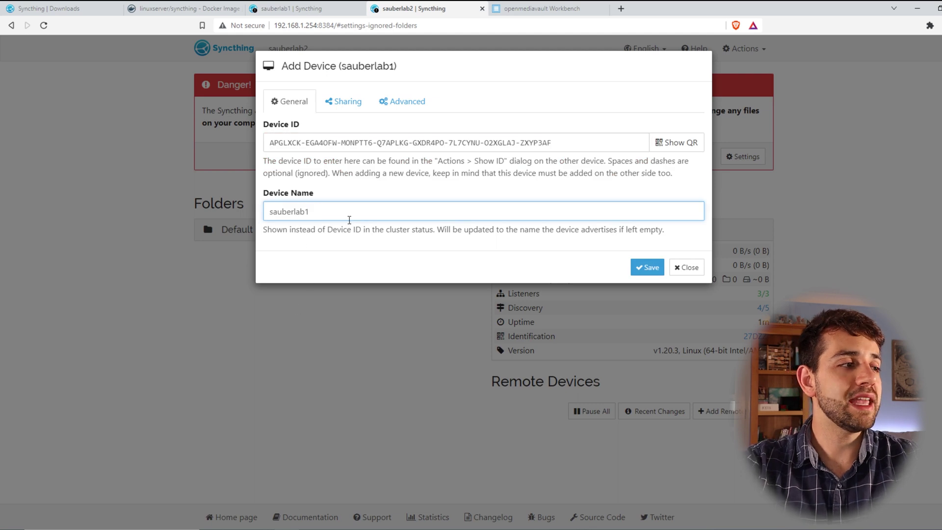
left_click(646, 267)
Expand the new sauberlab1 device's details, then close sauberlab1's ID window.
left_click(543, 414)
scroll(589, 454, "down", 1)
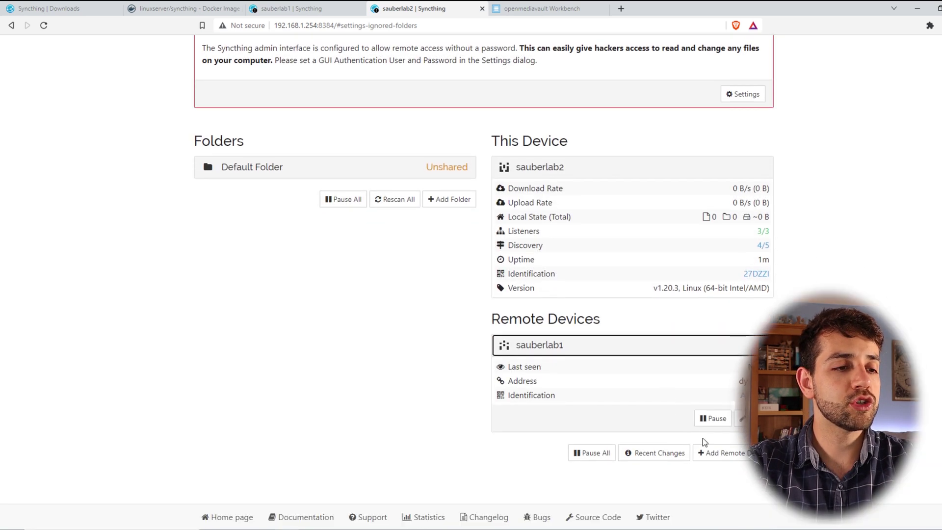
left_click(292, 8)
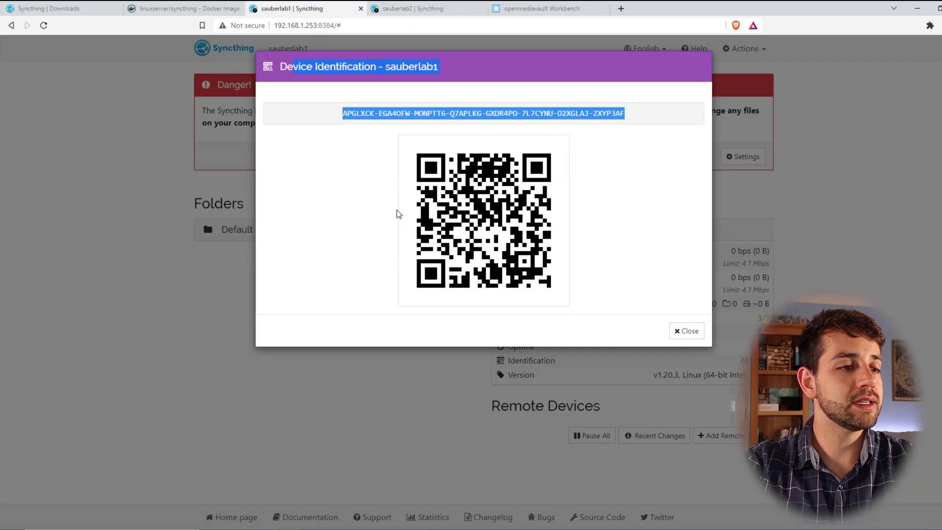
left_click(688, 326)
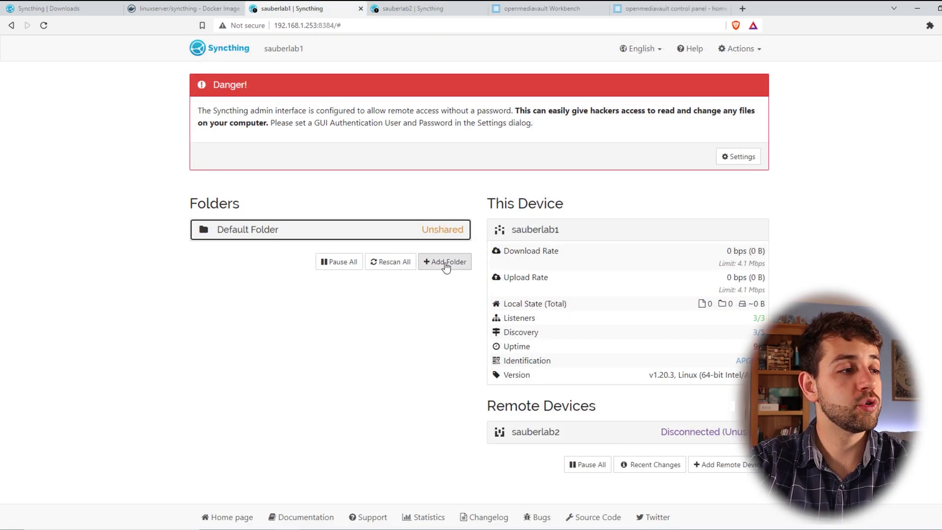
Add a new folder and change its path from config to /data1/mvnxe-2vhjy.
left_click(445, 263)
left_click(349, 280)
triple_click(298, 280)
left_click_drag(298, 280, 278, 284)
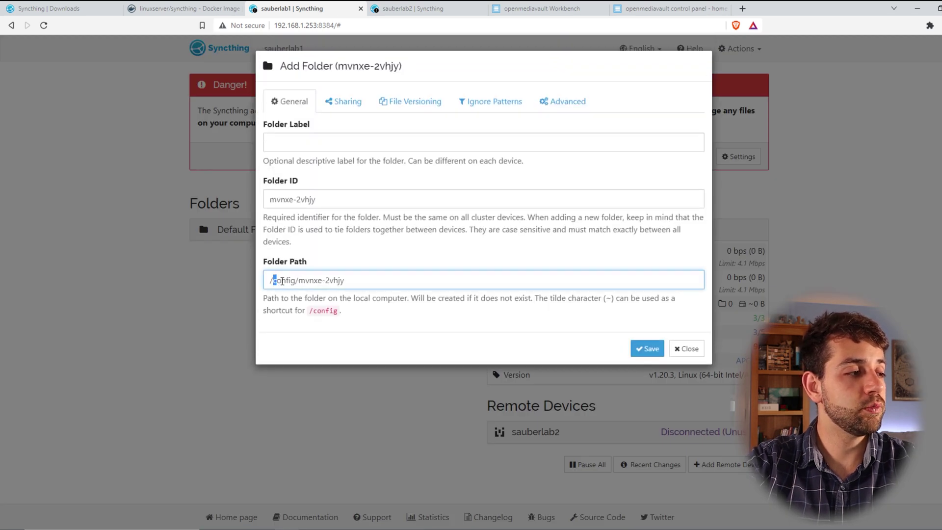
type("data")
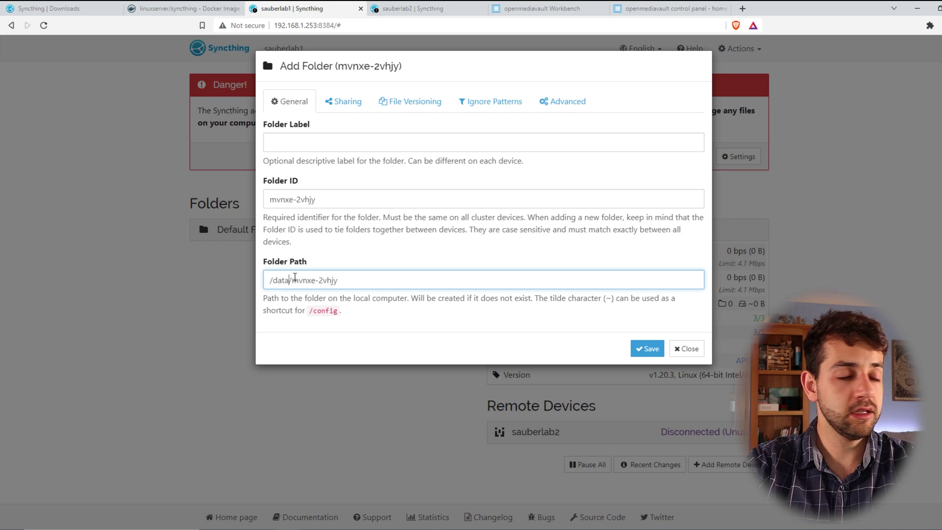
type("1")
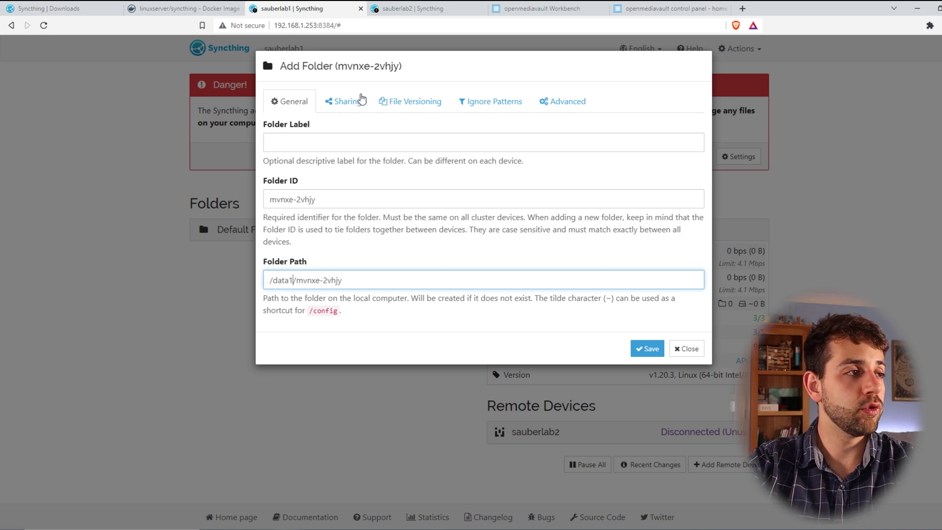
Share the folder with sauberlab2 and review its versioning, ignore and advanced tabs.
left_click(338, 101)
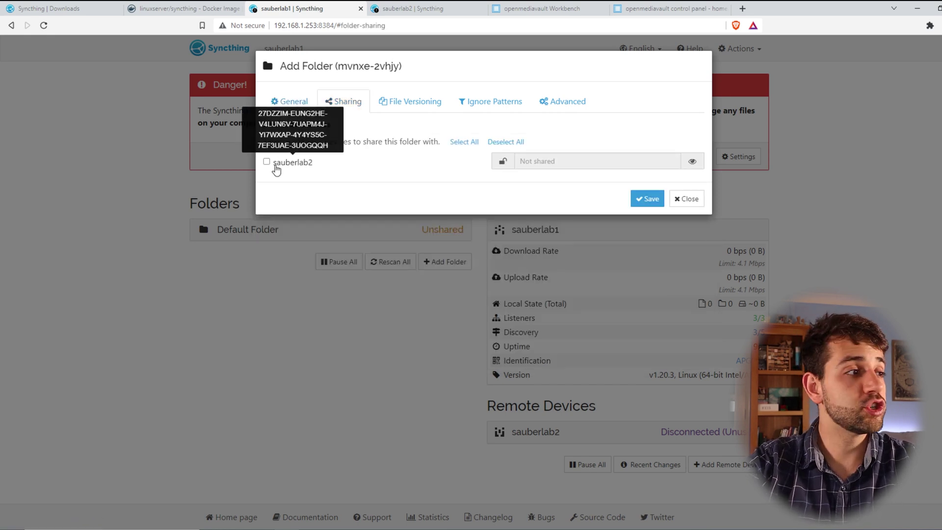
left_click(276, 167)
left_click(419, 103)
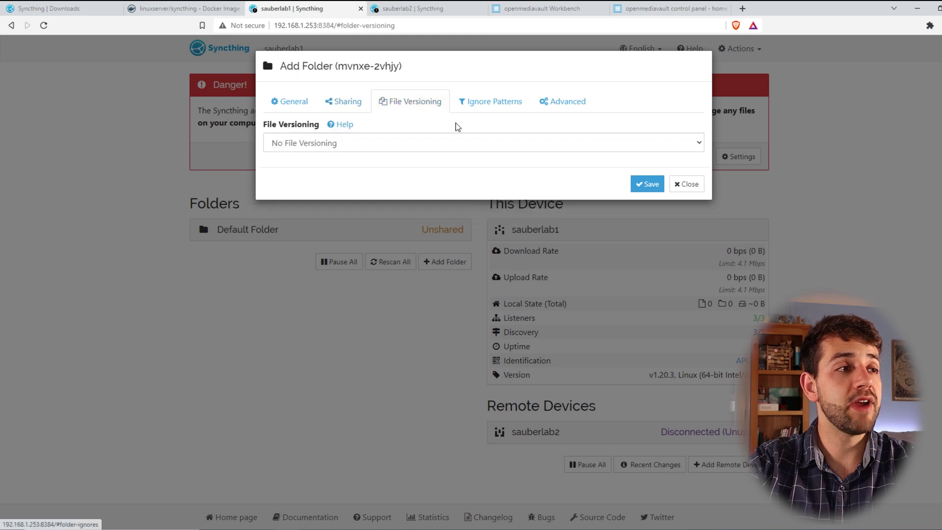
left_click(488, 102)
left_click(566, 103)
left_click(403, 100)
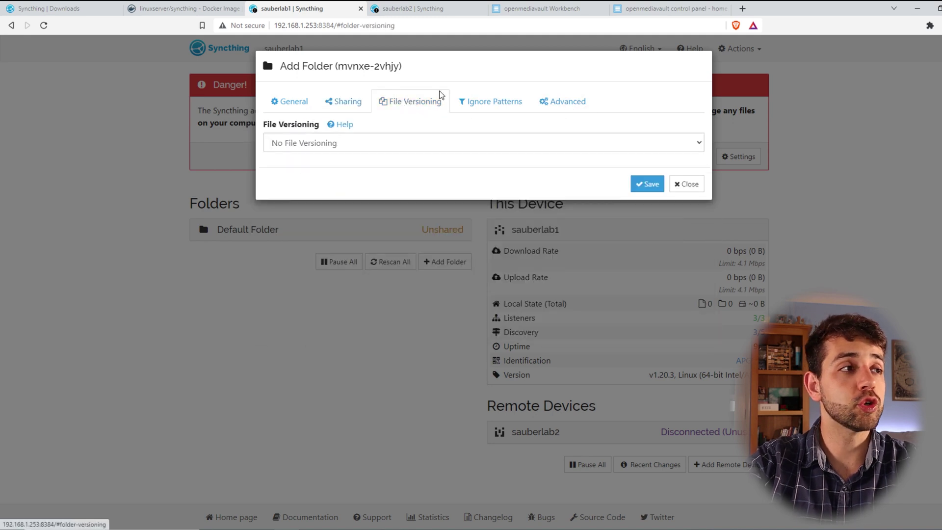
left_click(274, 99)
Save the mvnxe-2vhjy folder, then paste the 16 Pictures items into it in File Explorer.
left_click(646, 347)
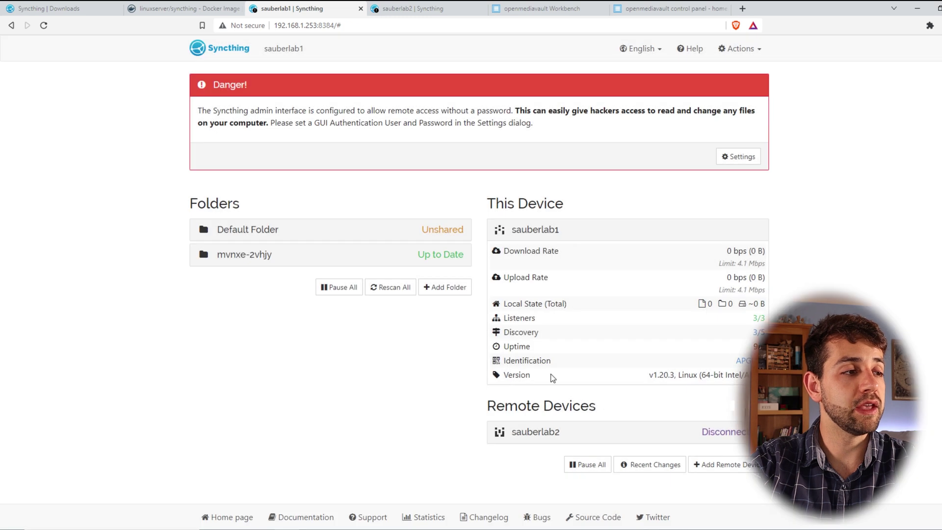
left_click(432, 259)
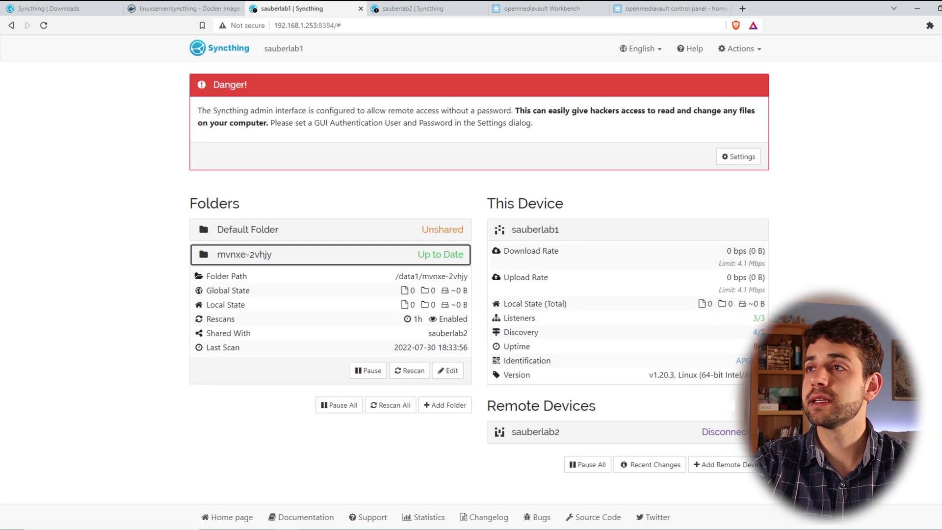
key("alt+Tab")
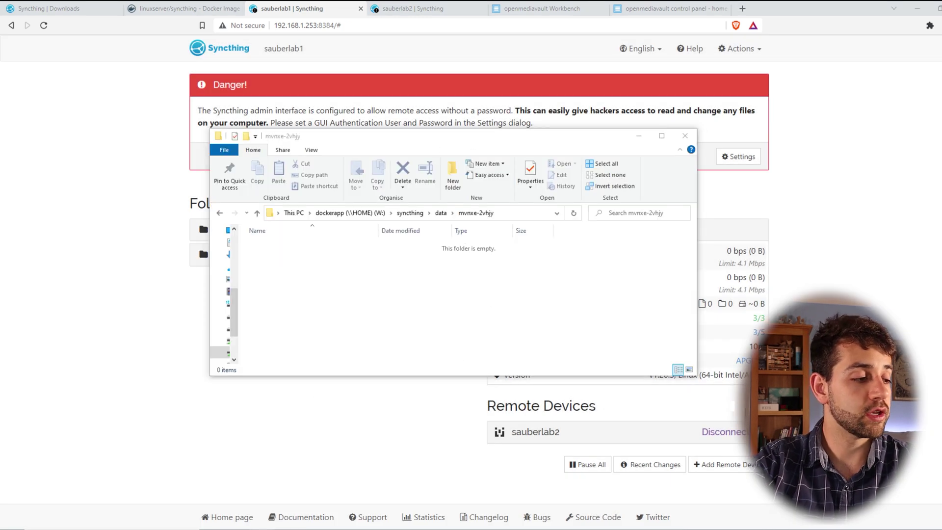
left_click(205, 473)
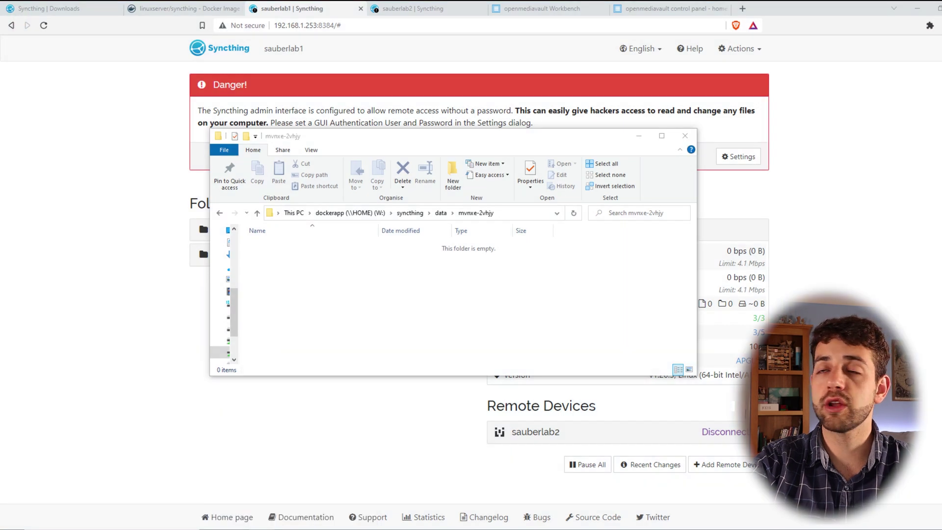
left_click(479, 274)
key("ctrl+v")
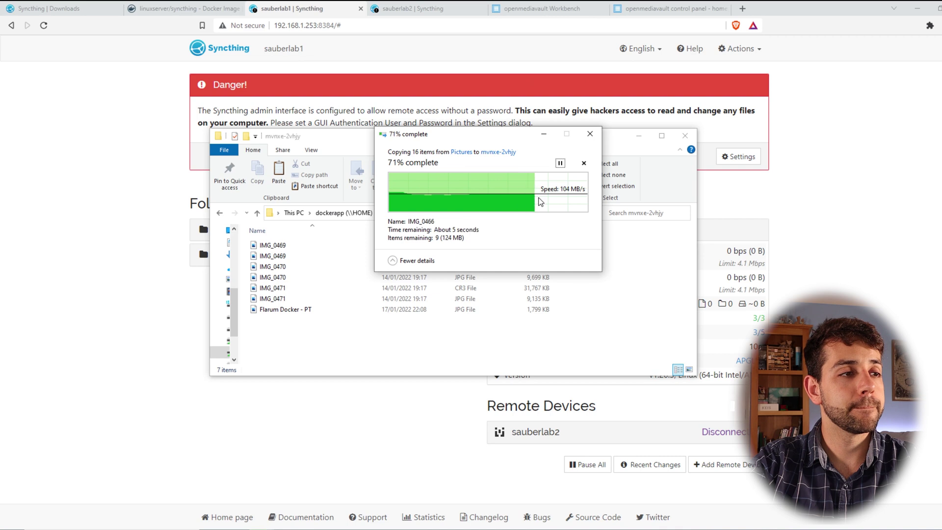
Close Explorer, rescan the mvnxe-2vhjy folder for its new files, and check the device panels.
left_click(685, 136)
left_click(353, 260)
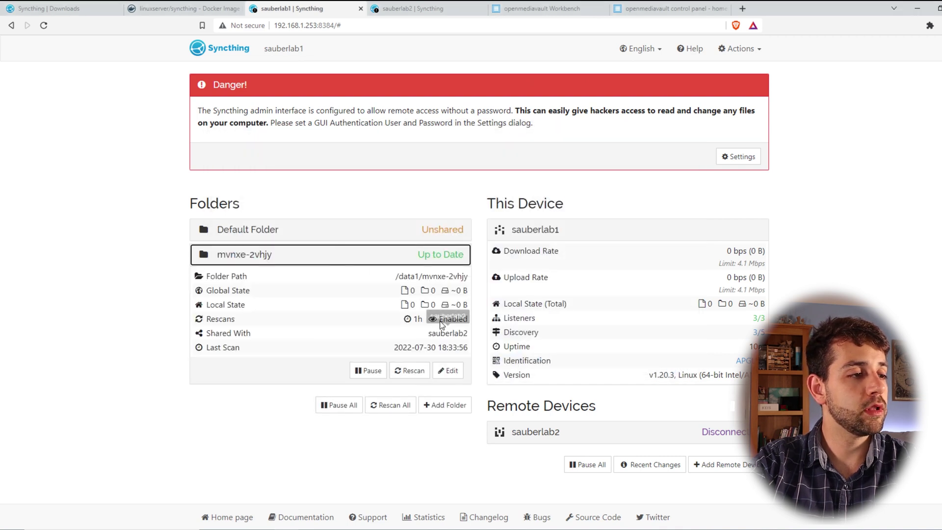
left_click(410, 371)
left_click_drag(442, 304, 478, 304)
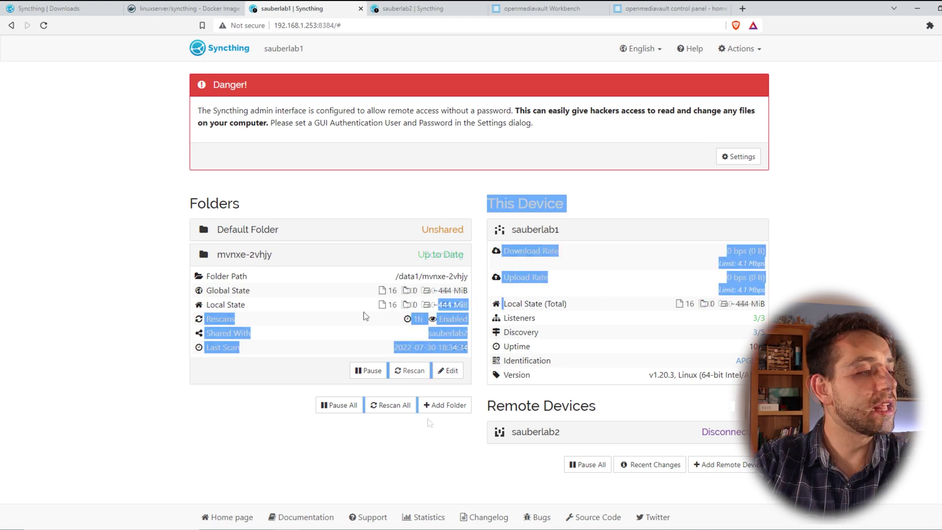
left_click(414, 319)
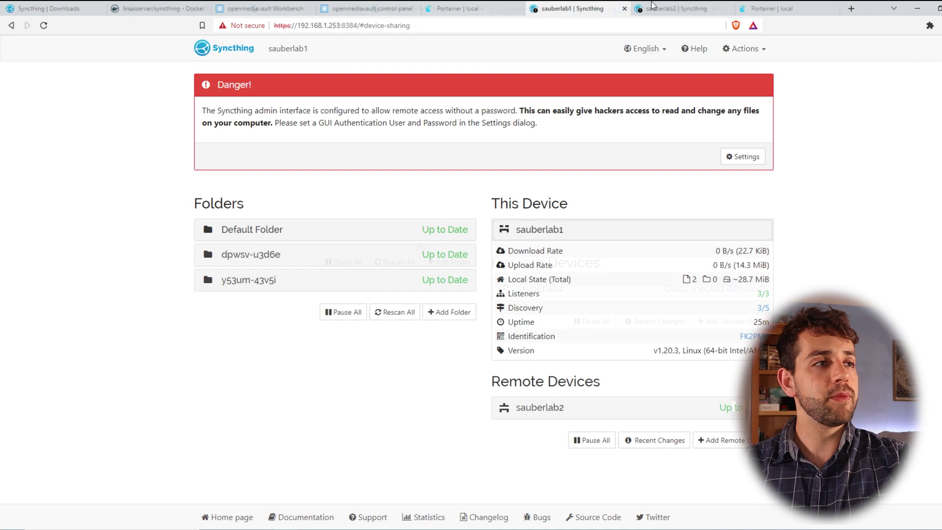
left_click(565, 238)
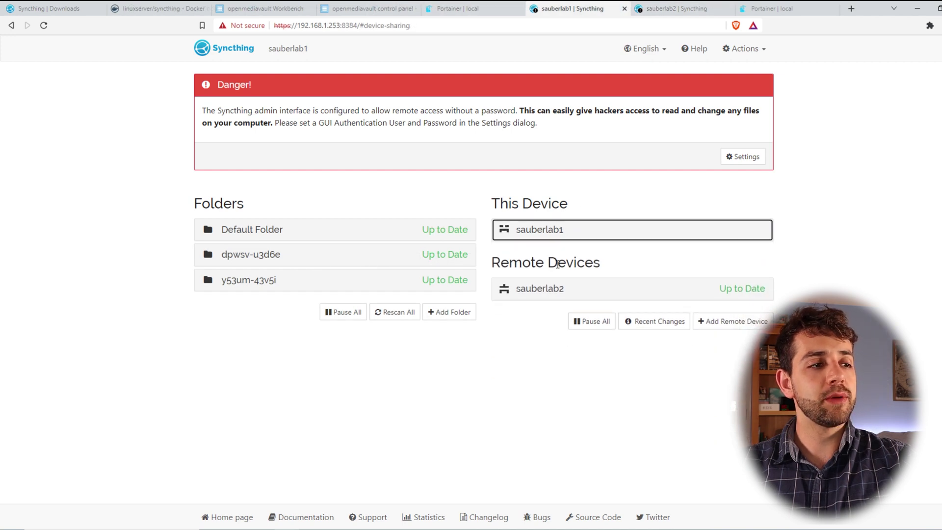
left_click(560, 292)
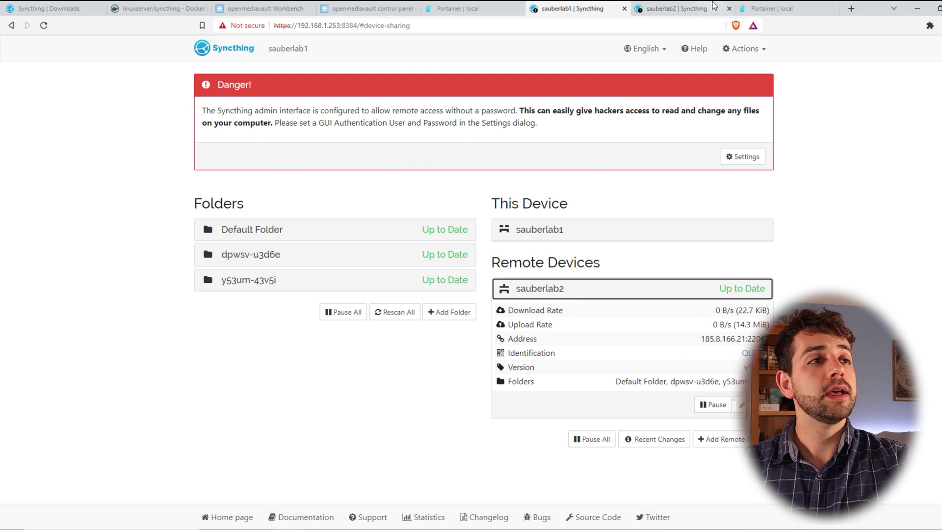
On sauberlab2, view the sauberlab1 device details and display this device's ID.
left_click(680, 8)
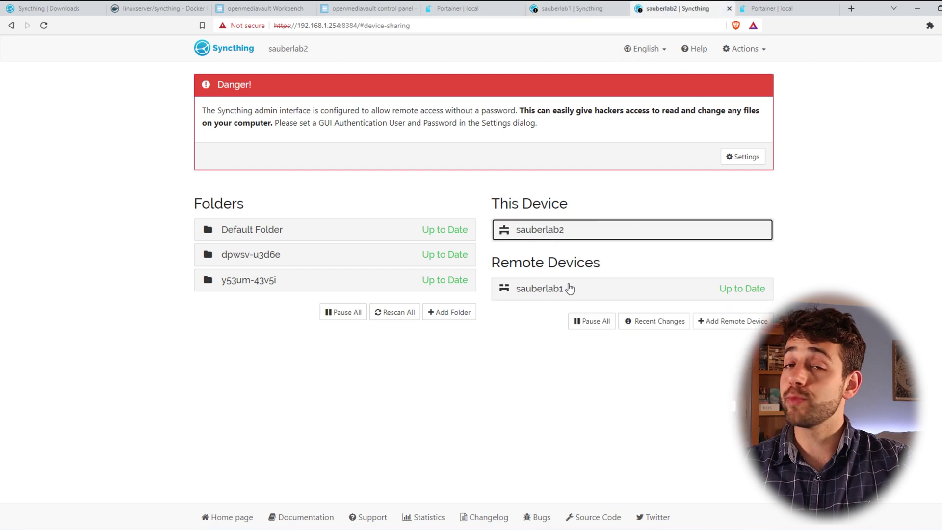
left_click(589, 294)
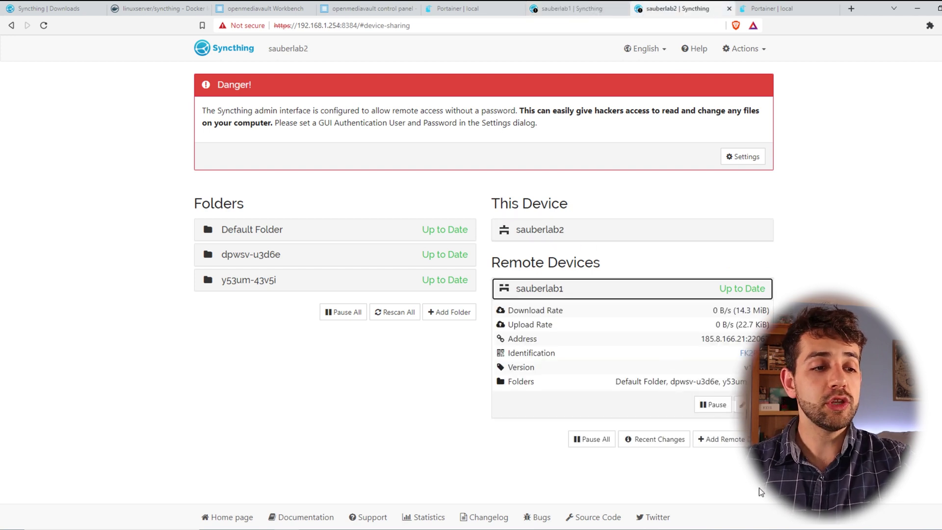
left_click(746, 49)
left_click(743, 88)
left_click(319, 104)
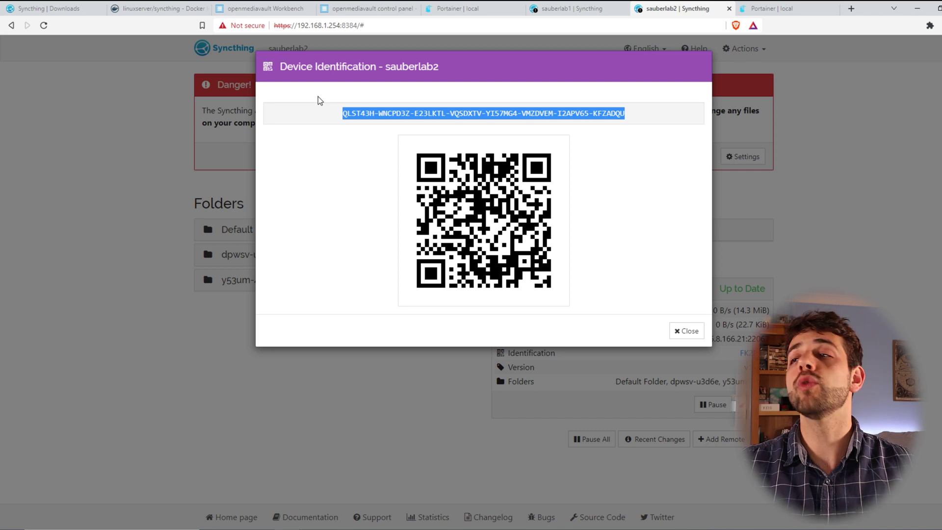
Back on sauberlab1, review the Default, dpwsv-u3d6e and y53um-43v5i folders, then return to sauberlab2.
left_click(589, 9)
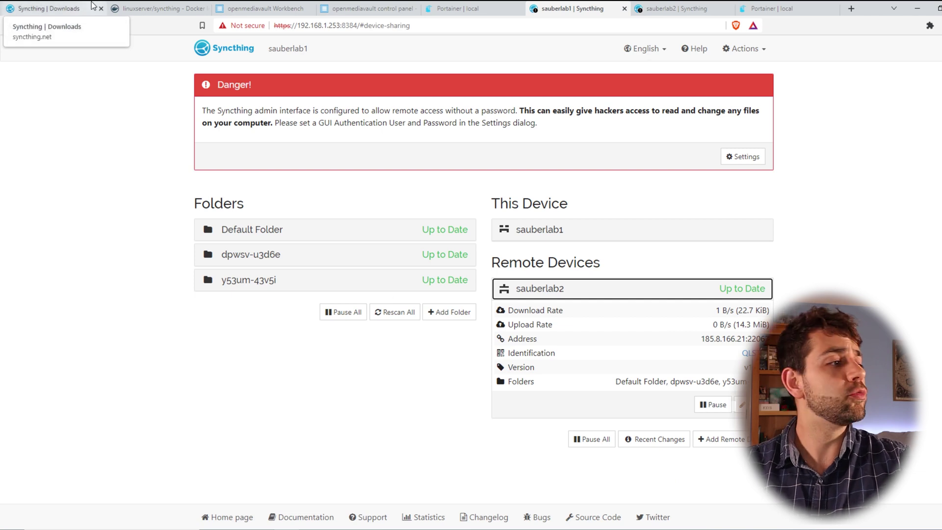
left_click(281, 242)
left_click(277, 395)
left_click(272, 395)
key("ctrl+Tab")
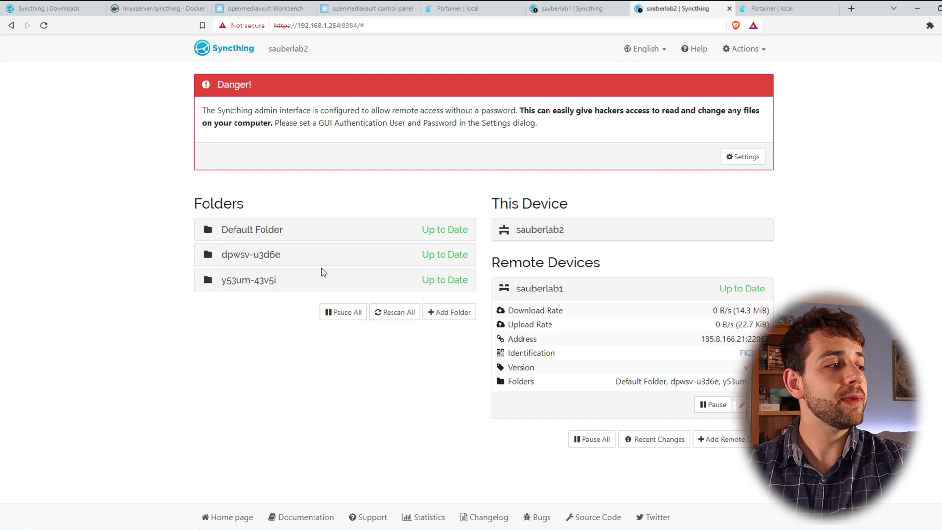
Open the dpwsv-u3d6e folder's Edit Folder settings on sauberlab2 and reach File Versioning.
left_click(251, 259)
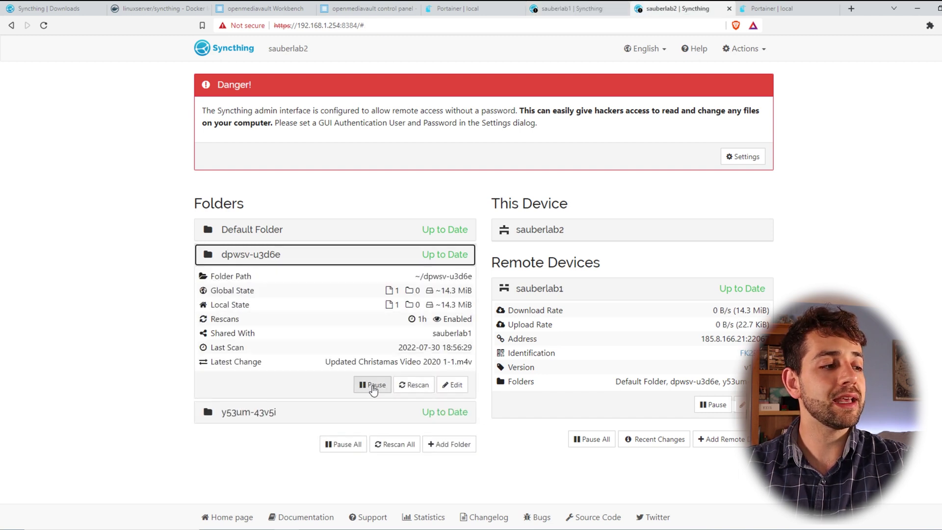
left_click(449, 390)
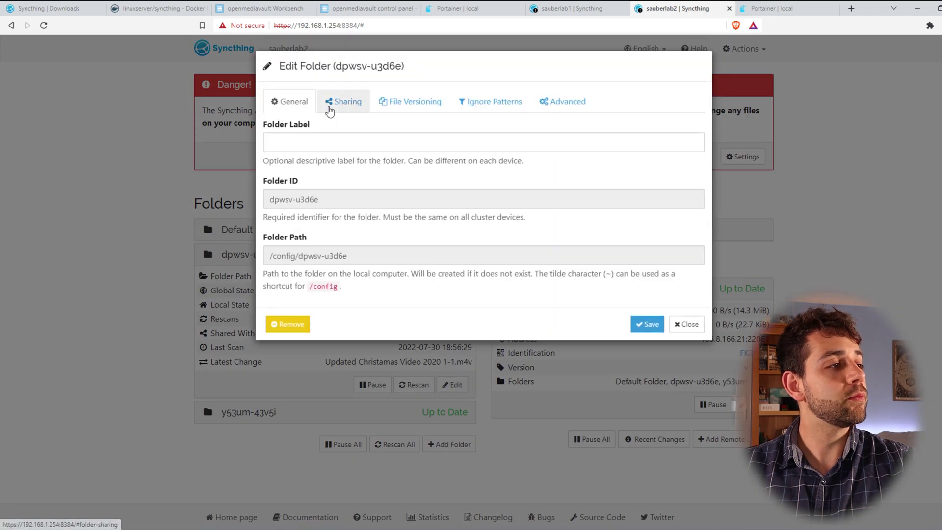
left_click(331, 108)
left_click(595, 162)
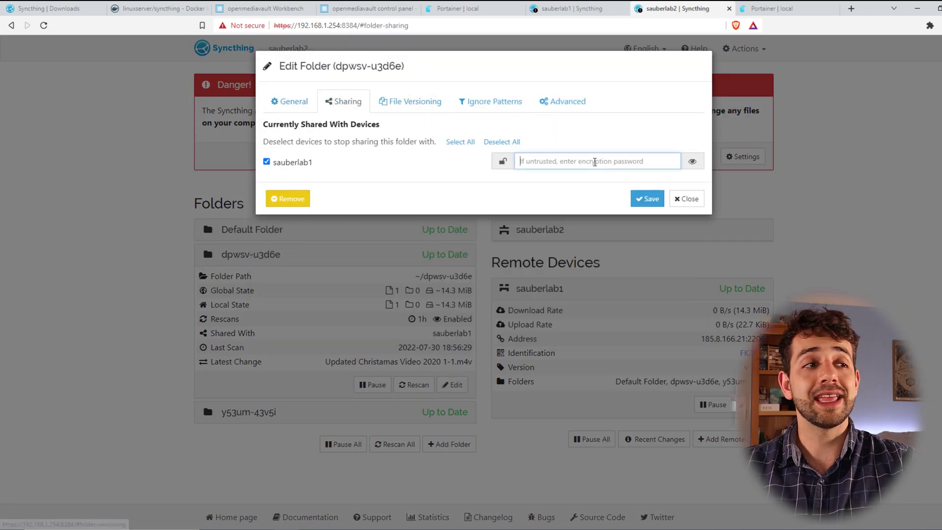
left_click(393, 103)
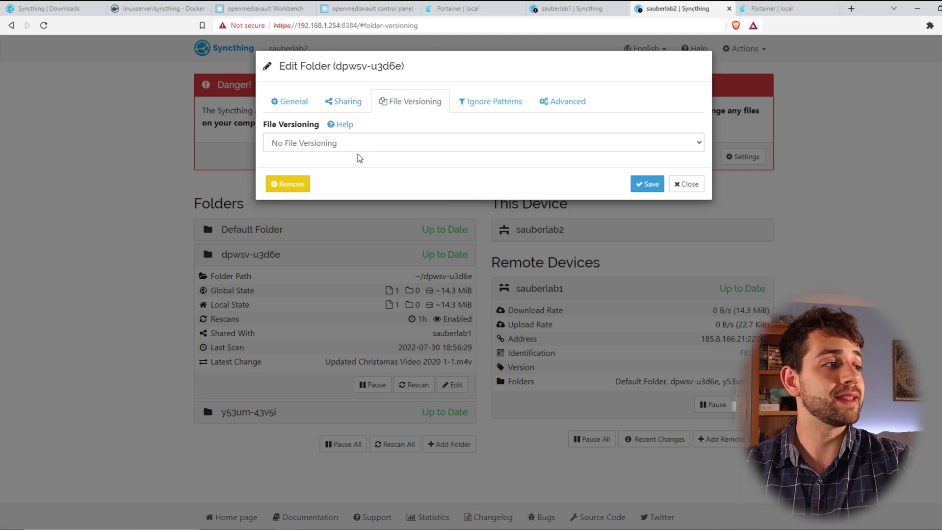
Try Trash Can, Simple, Staggered and External versioning, settling on Simple File Versioning.
left_click(343, 143)
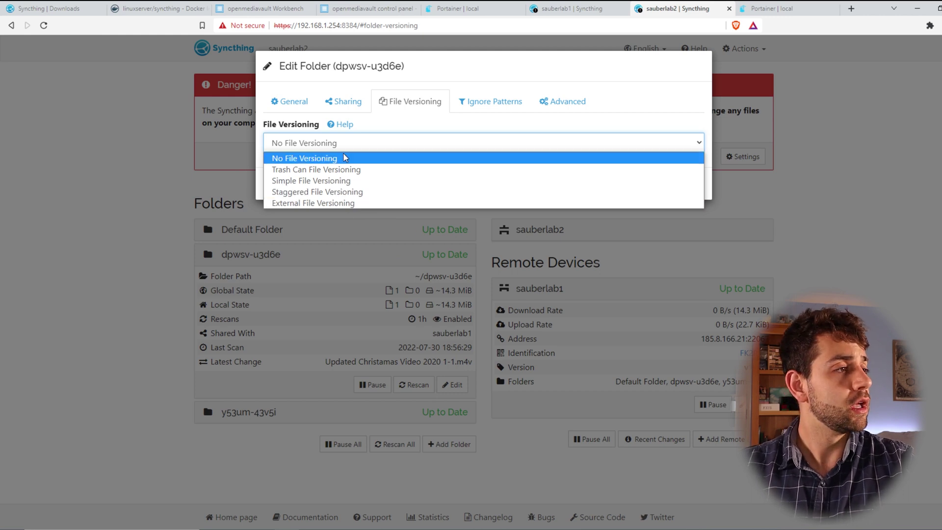
left_click(389, 170)
left_click(356, 147)
left_click(330, 180)
left_click(346, 148)
left_click(338, 191)
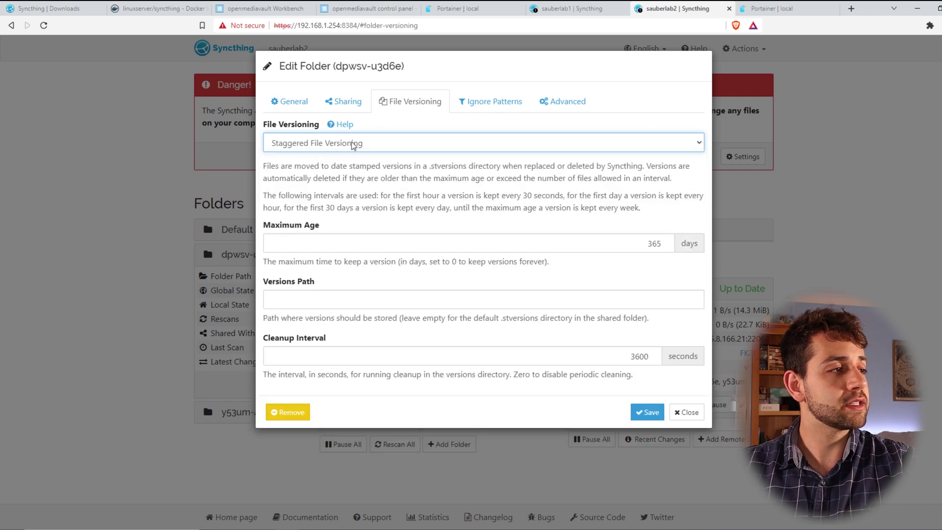
left_click(352, 145)
left_click(325, 203)
left_click(349, 147)
left_click(304, 180)
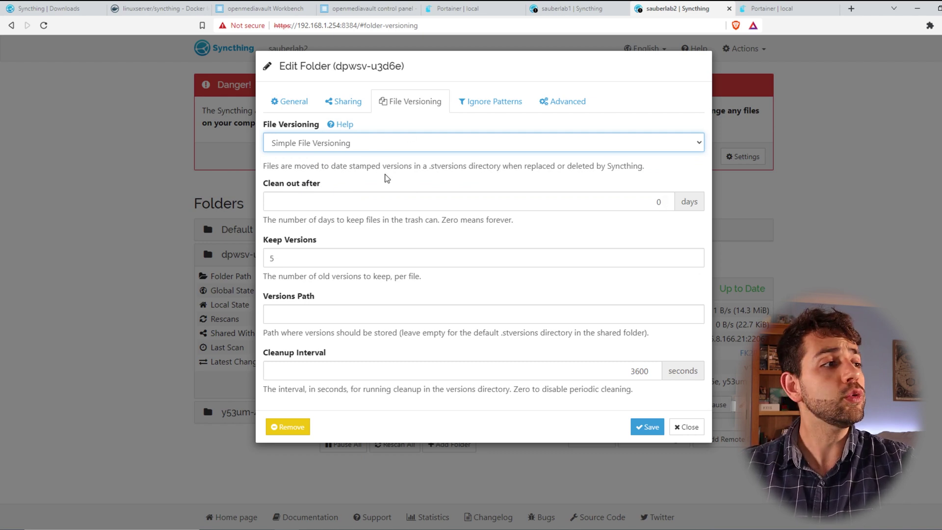
Read the Syncthing Docs File Versioning page covering the Trash Can and Simple strategies.
left_click(336, 126)
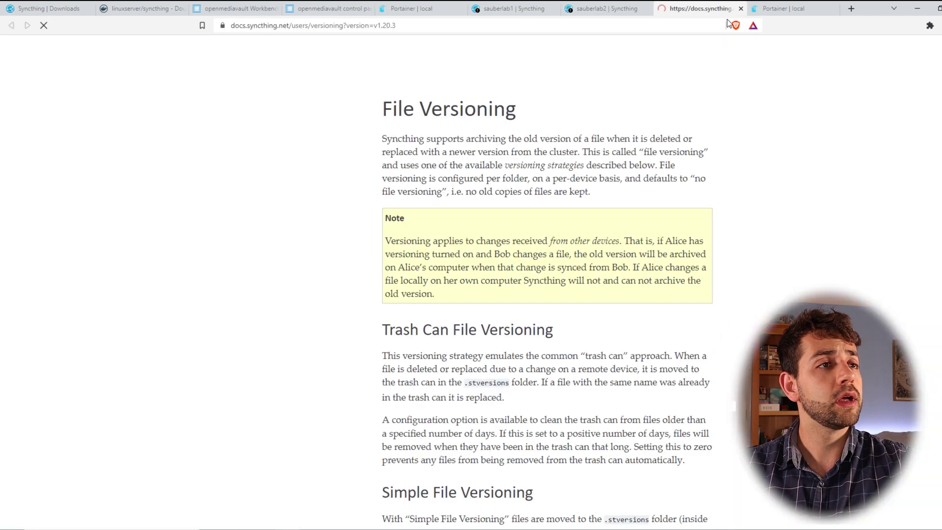
scroll(439, 375, "down", 4)
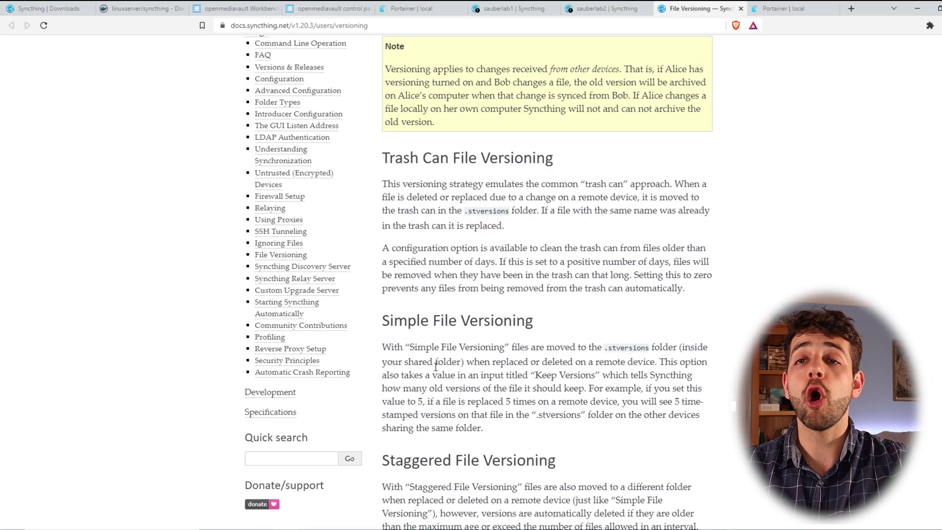
scroll(452, 363, "down", 1)
left_click_drag(382, 269, 518, 270)
left_click_drag(403, 107, 522, 96)
left_click_drag(571, 146, 642, 322)
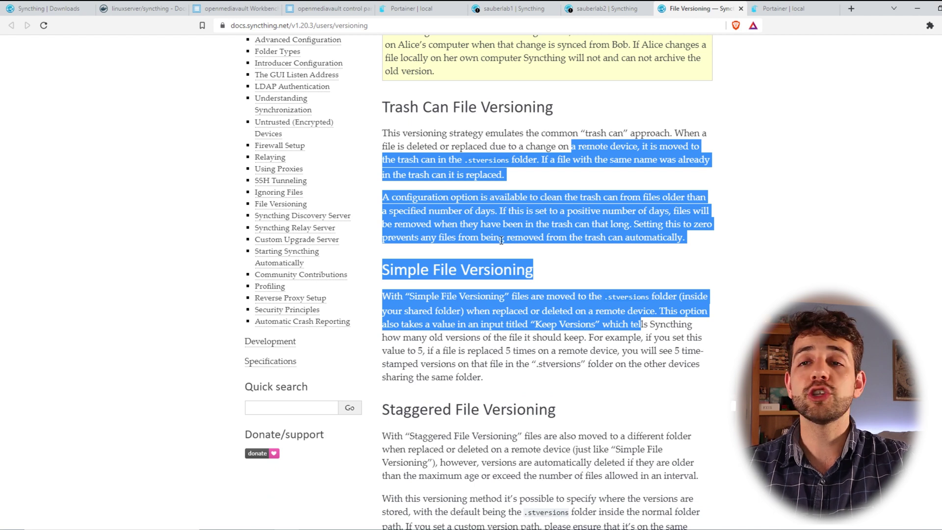
scroll(510, 312, "down", 12)
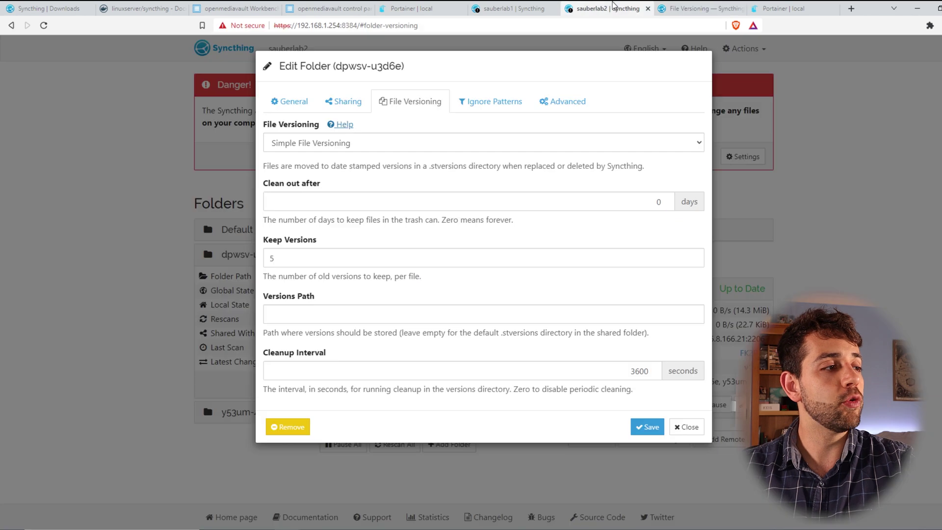
Set dpwsv-u3d6e's Simple versioning to clean out after 7 days and keep 50 versions, then save.
left_click(613, 8)
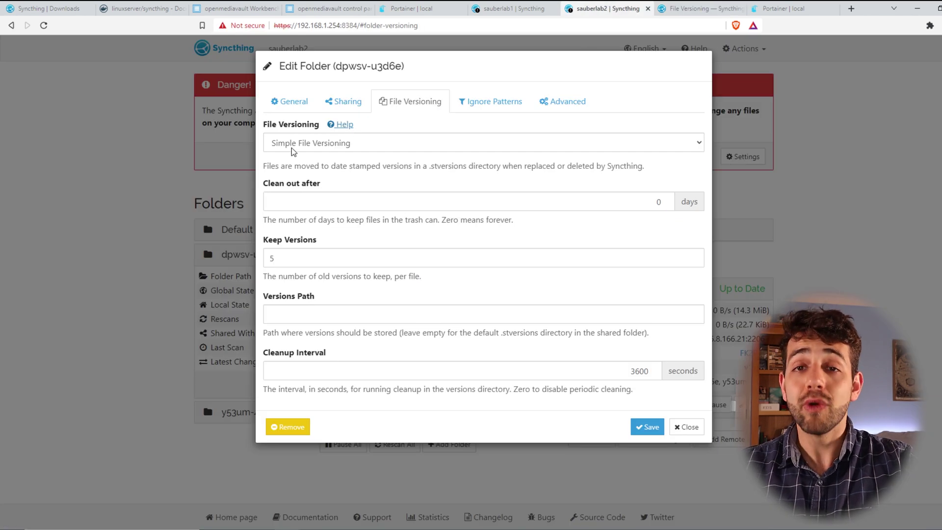
double_click(659, 201)
type("7")
left_click(385, 259)
type("0")
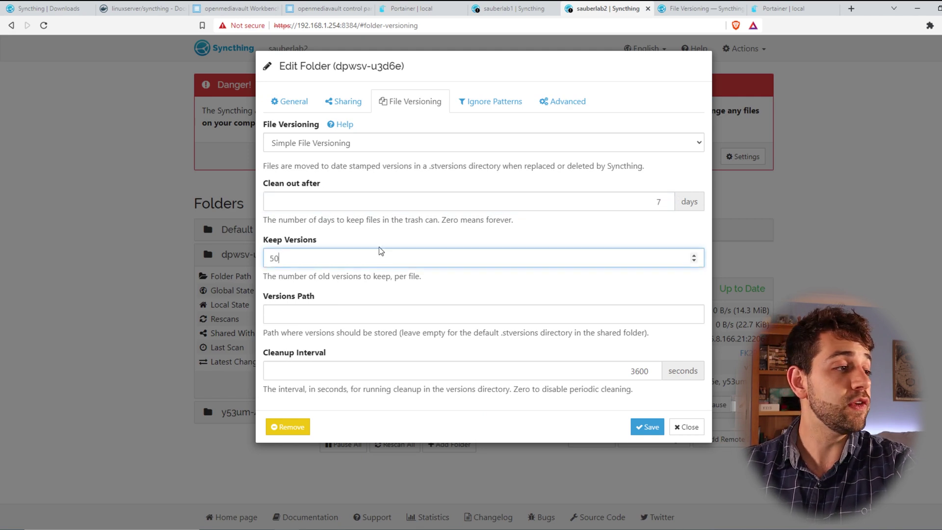
left_click(357, 310)
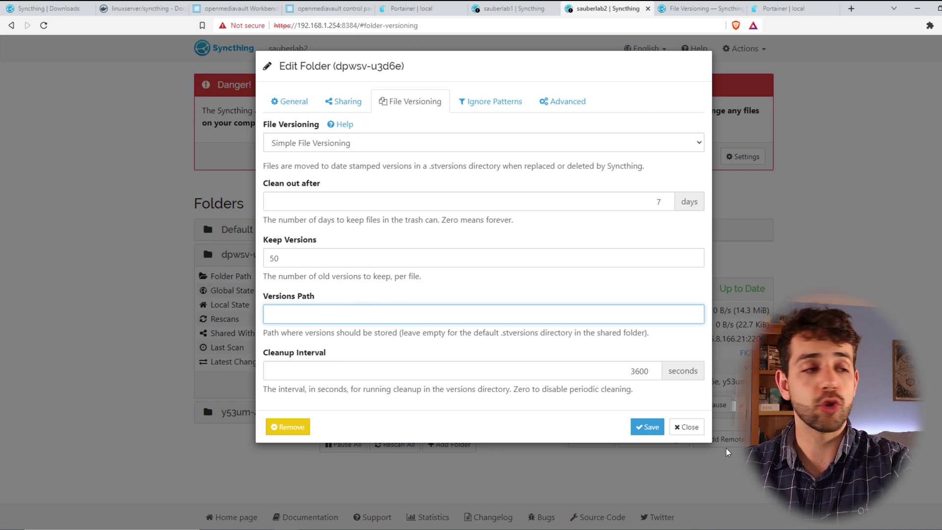
left_click(331, 363)
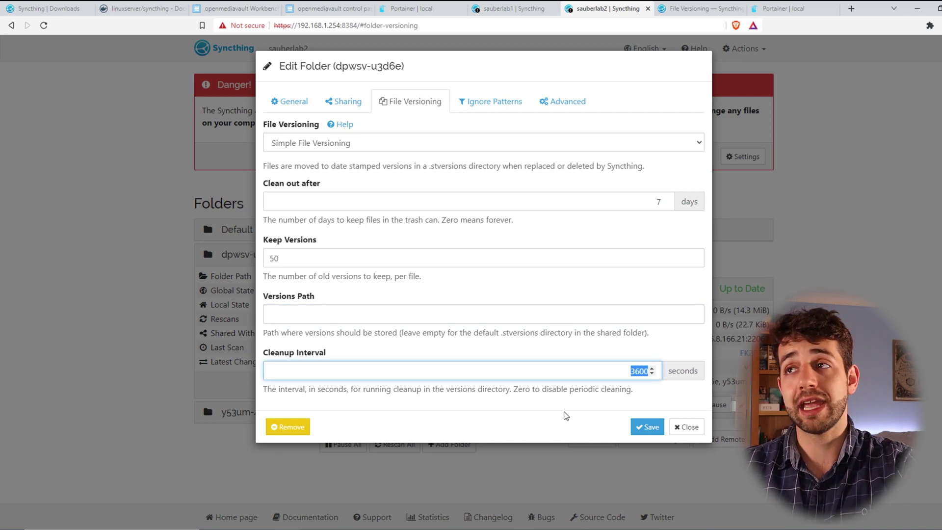
left_click(650, 428)
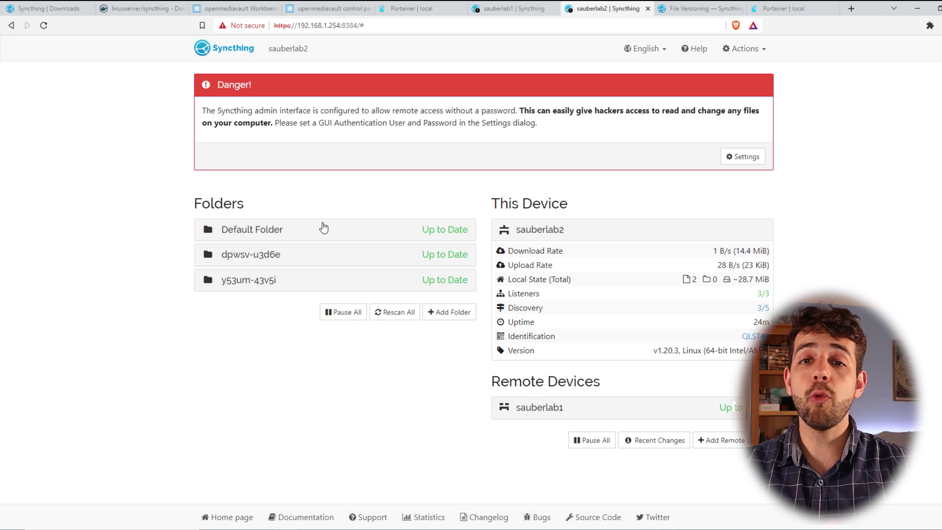
On sauberlab2, change the Default Folder's full rescan interval from 1h to 2 seconds.
left_click(427, 239)
double_click(425, 308)
left_click(452, 373)
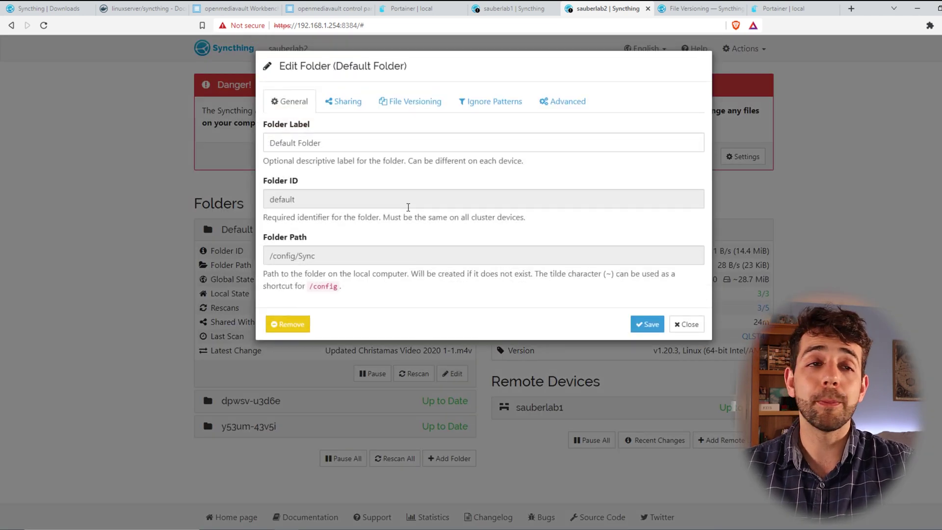
left_click(339, 101)
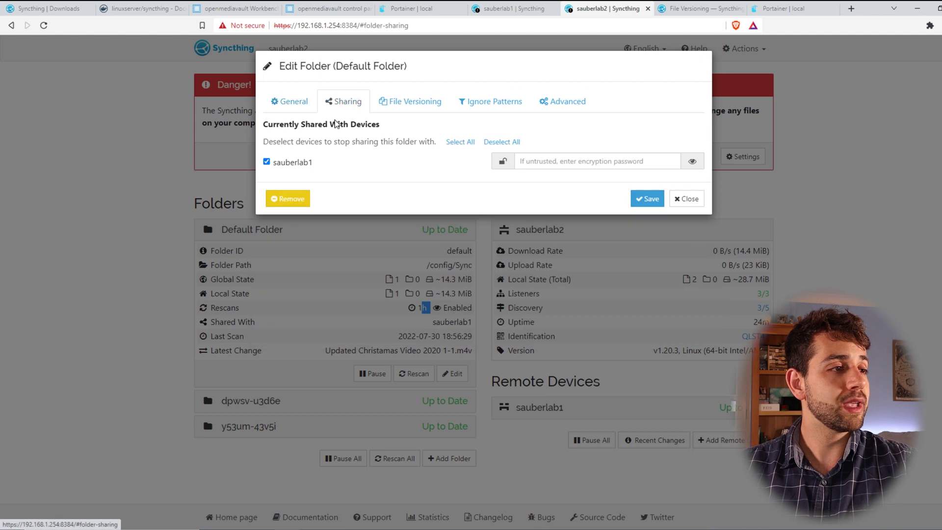
left_click(543, 100)
double_click(533, 165)
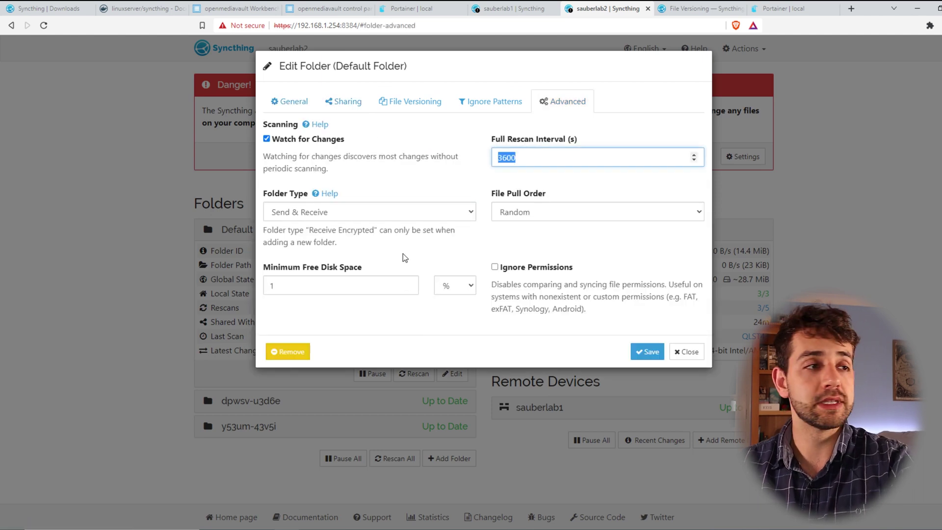
type("2")
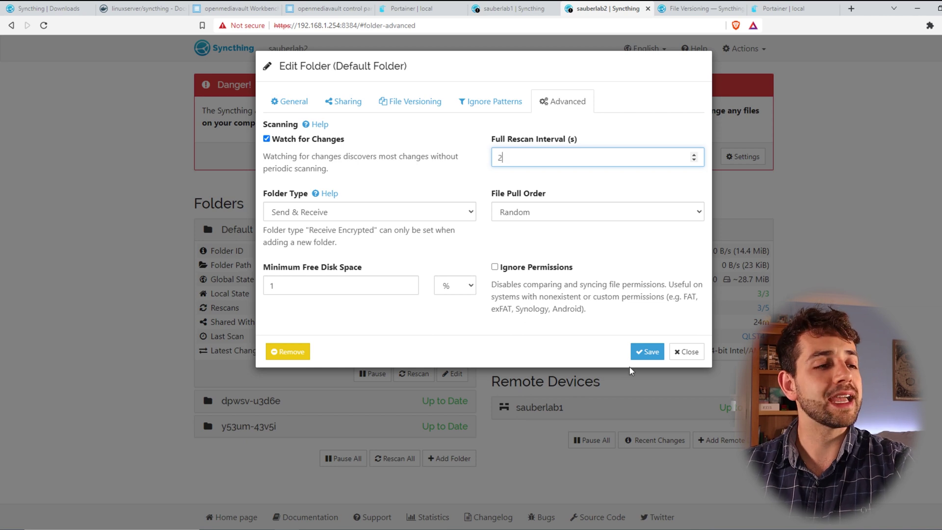
left_click(651, 352)
left_click(270, 230)
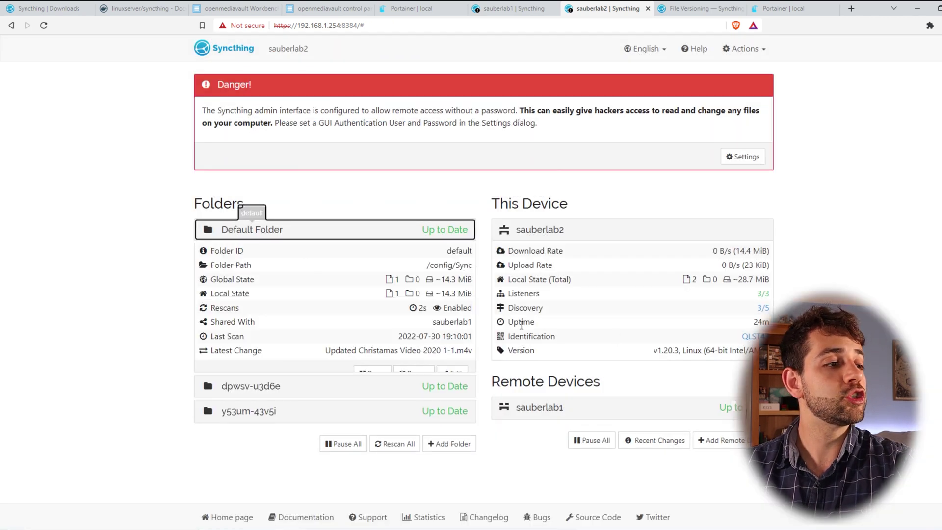
Apply the same 2-second Default Folder rescan interval on sauberlab1.
left_click(483, 6)
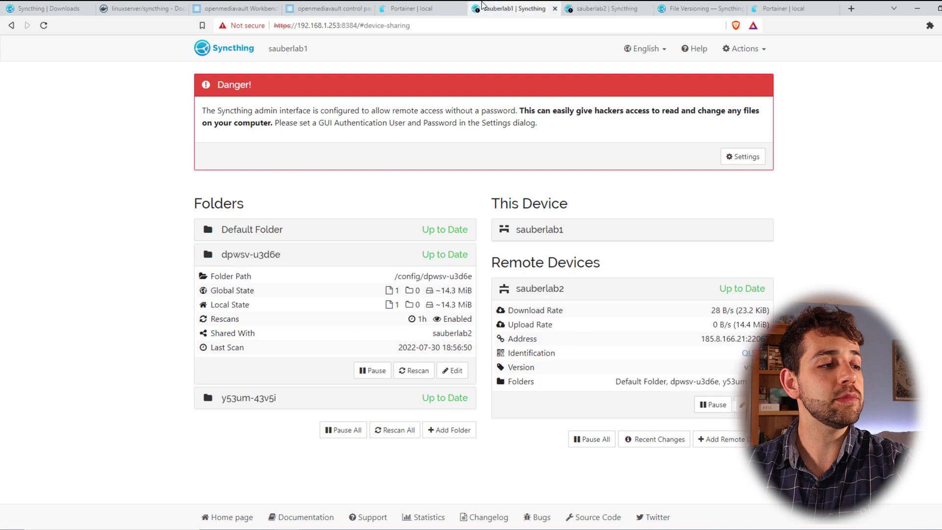
left_click(382, 236)
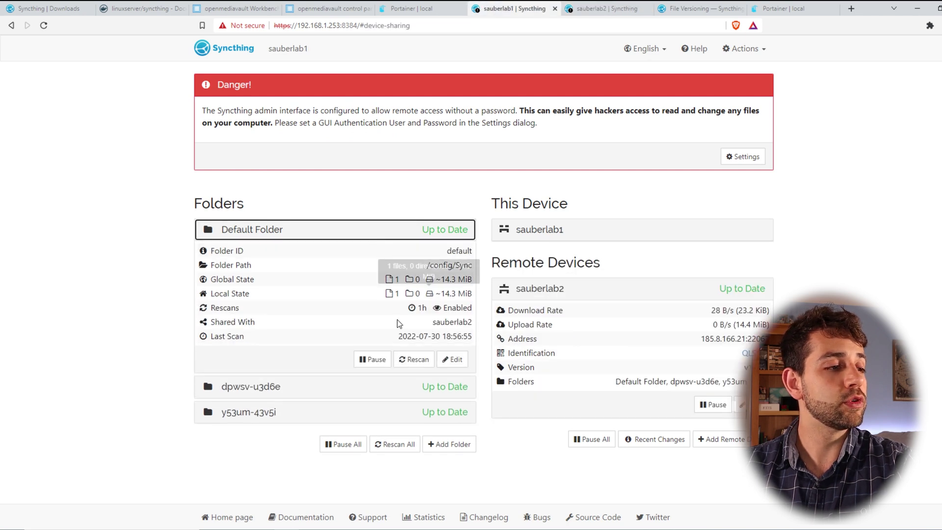
left_click(452, 360)
left_click(574, 107)
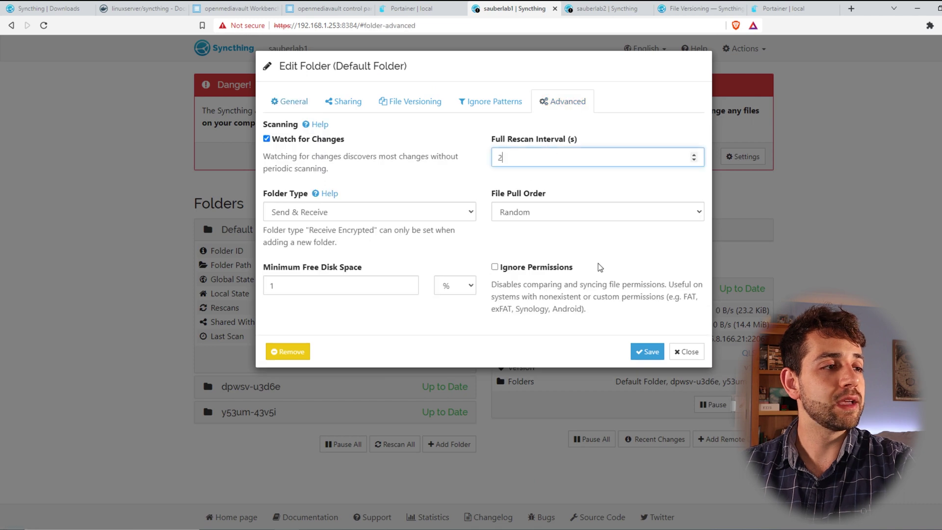
left_click(647, 351)
left_click(301, 239)
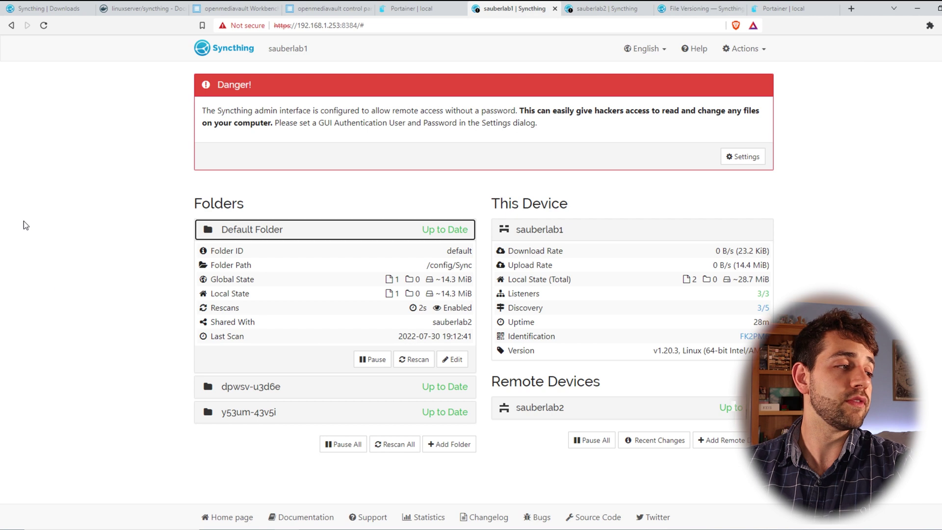
Check the dpwsv-u3d6e folder details and settings on sauberlab1, then on sauberlab2.
left_click(295, 386)
left_click(432, 255)
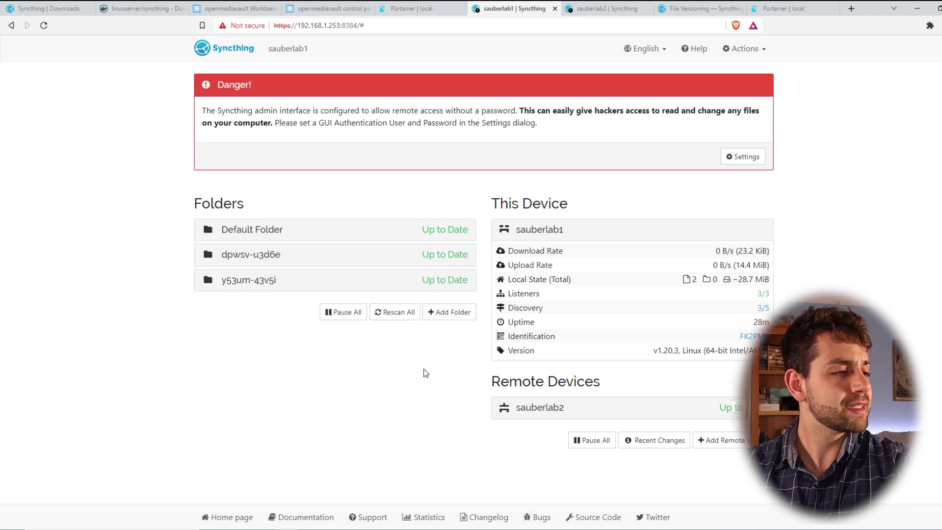
left_click(424, 263)
left_click(424, 263)
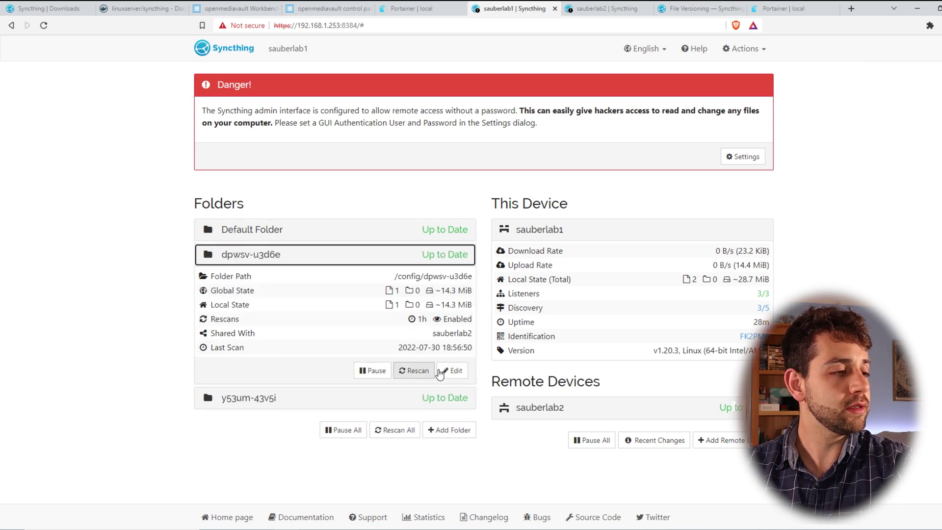
left_click(452, 371)
key("ctrl+Tab")
left_click(446, 260)
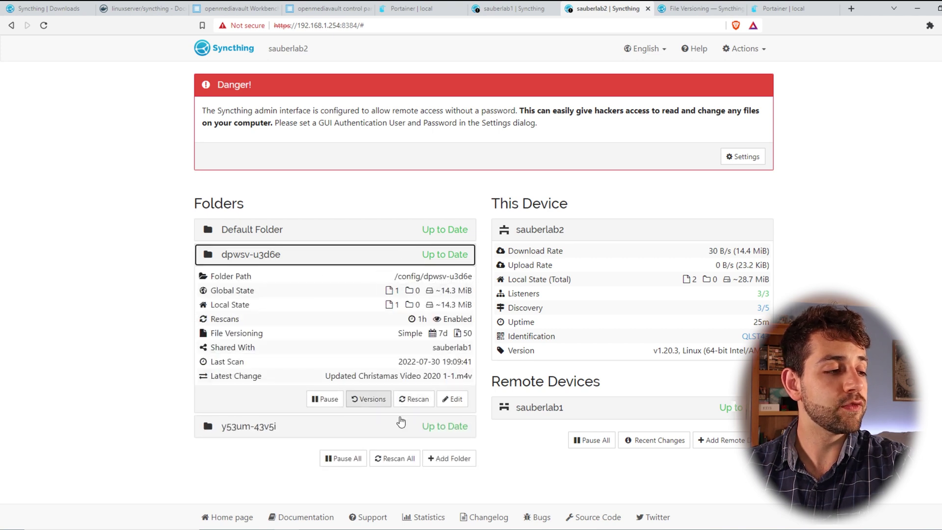
Copy Christamas Video 2020 1-1 and paste three duplicates into dpwsv-u3d6e, then return to Syncthing.
key("alt+Tab")
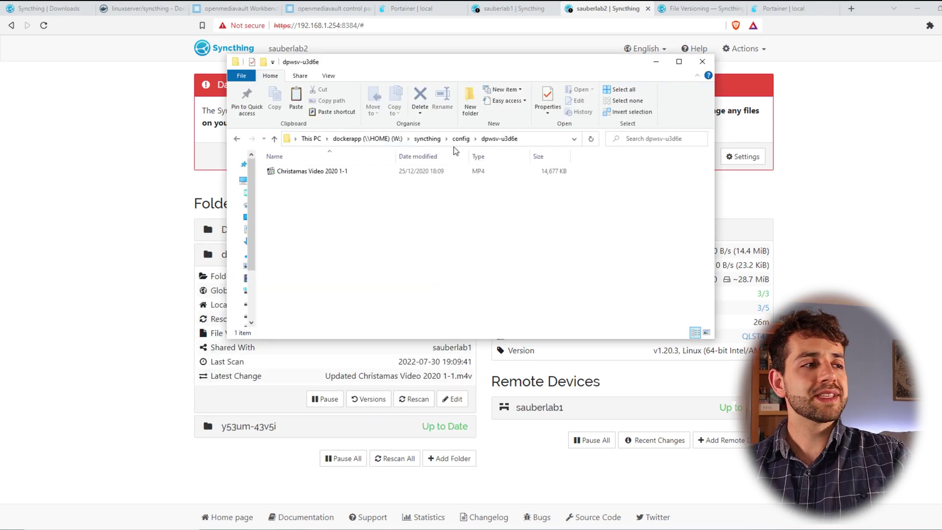
left_click_drag(440, 62, 560, 55)
left_click_drag(447, 202, 420, 156)
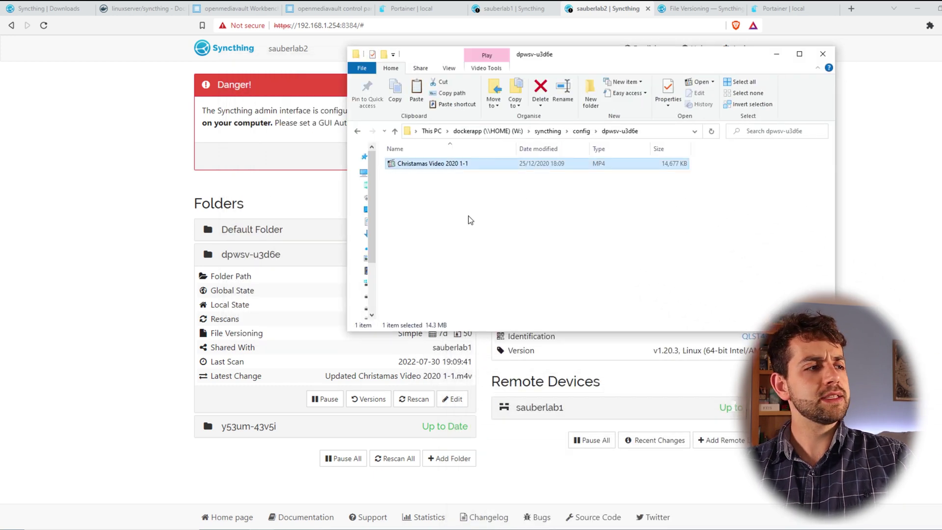
key("ctrl+c")
key("ctrl+v")
key("ctrl+v")
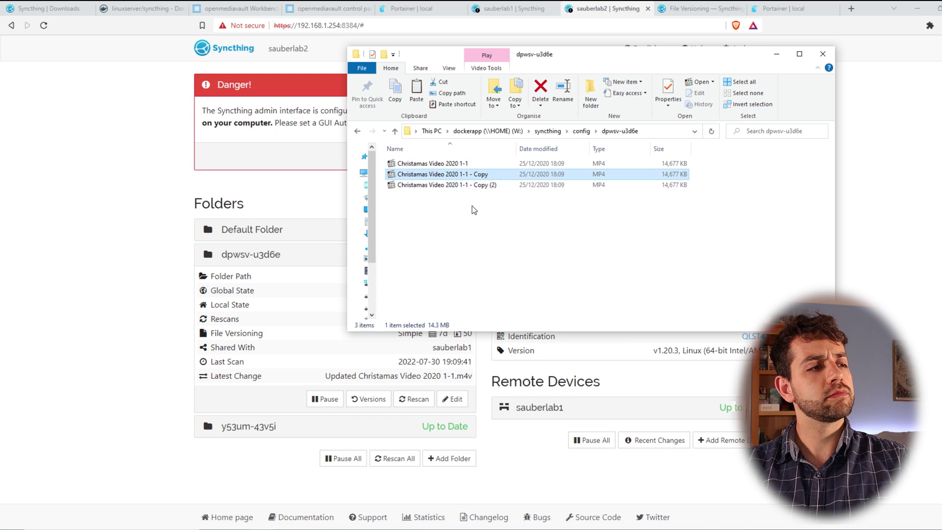
key("ctrl+v")
left_click(490, 229)
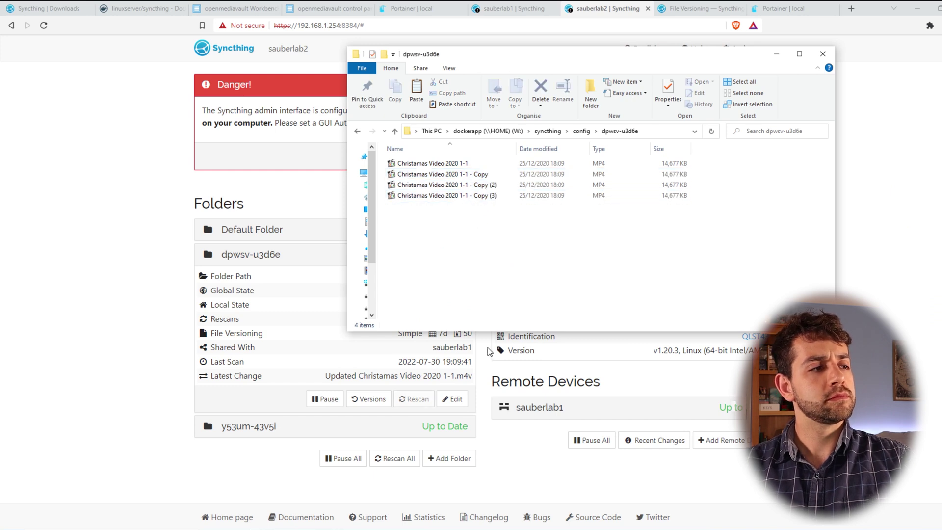
left_click(177, 387)
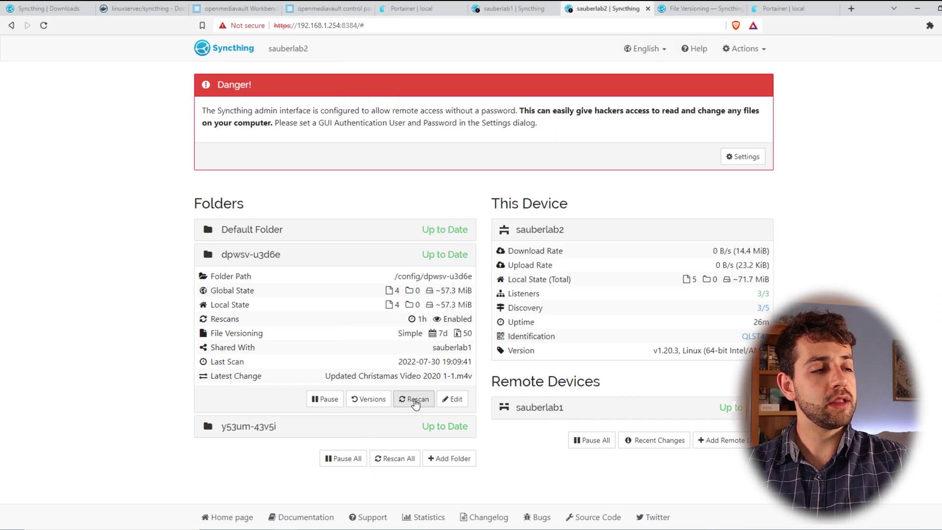
Note dpwsv-u3d6e's 57.3 MiB size on sauberlab1, then paste the MVI_0491 video into the folder.
left_click(533, 6)
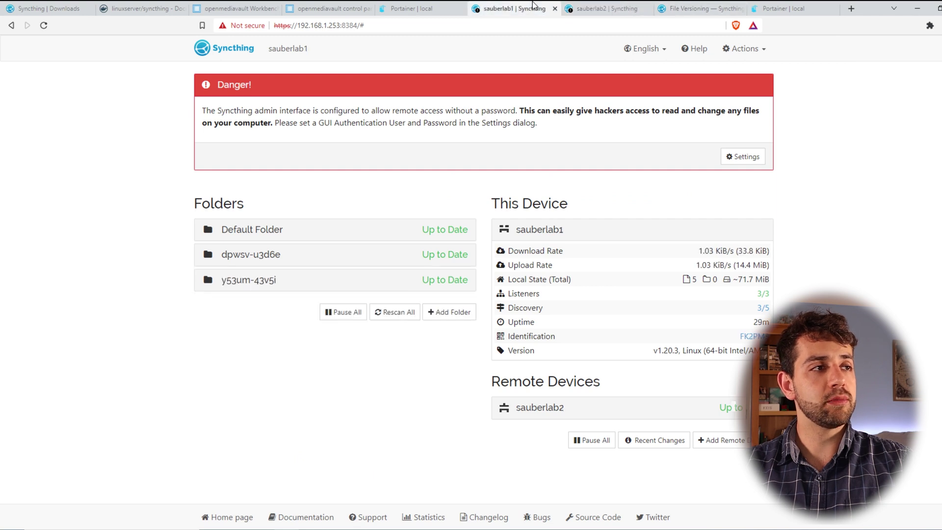
left_click(389, 255)
left_click_drag(425, 290, 444, 290)
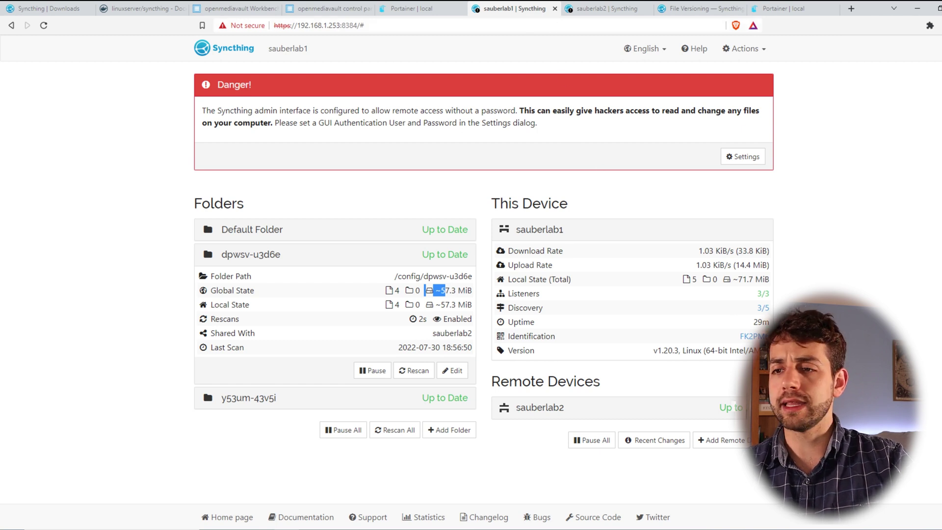
key("alt+Tab")
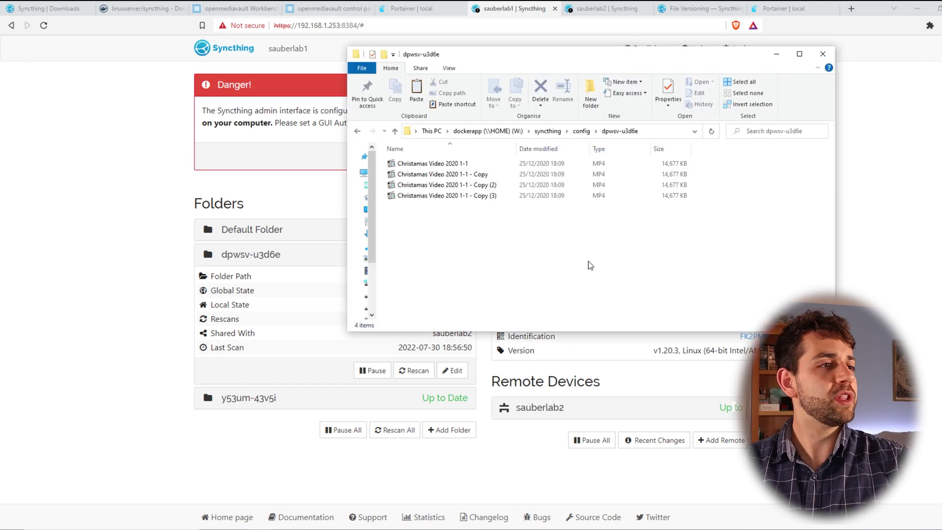
key("ctrl+v")
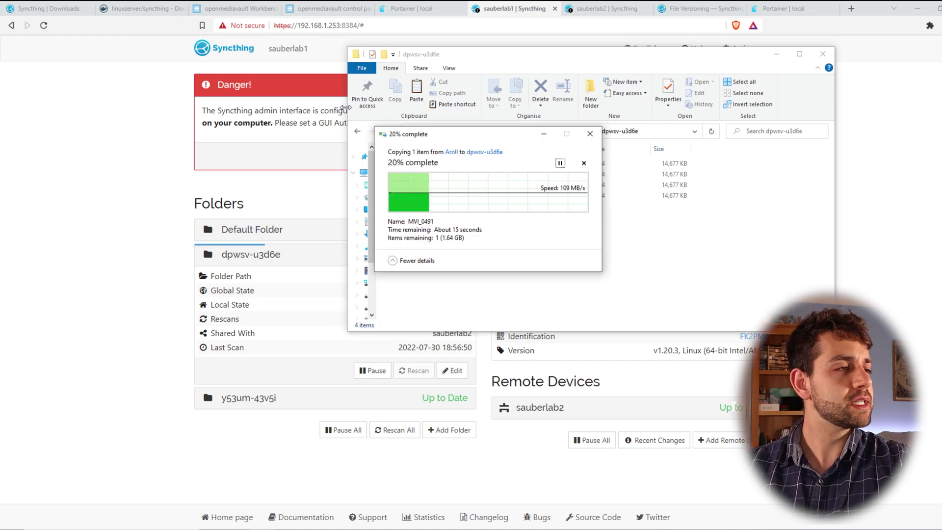
Watch Syncthing scan the new video while the file copy progress window finishes.
left_click(616, 6)
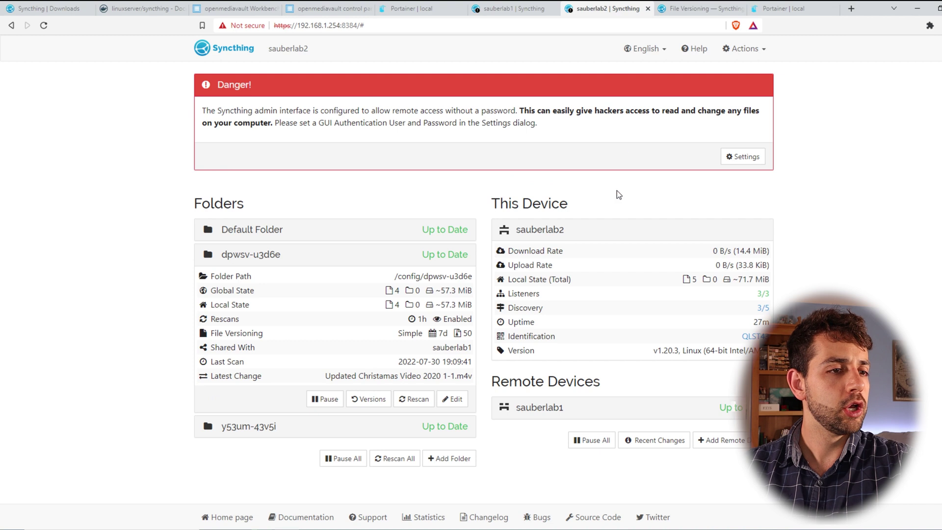
left_click(520, 6)
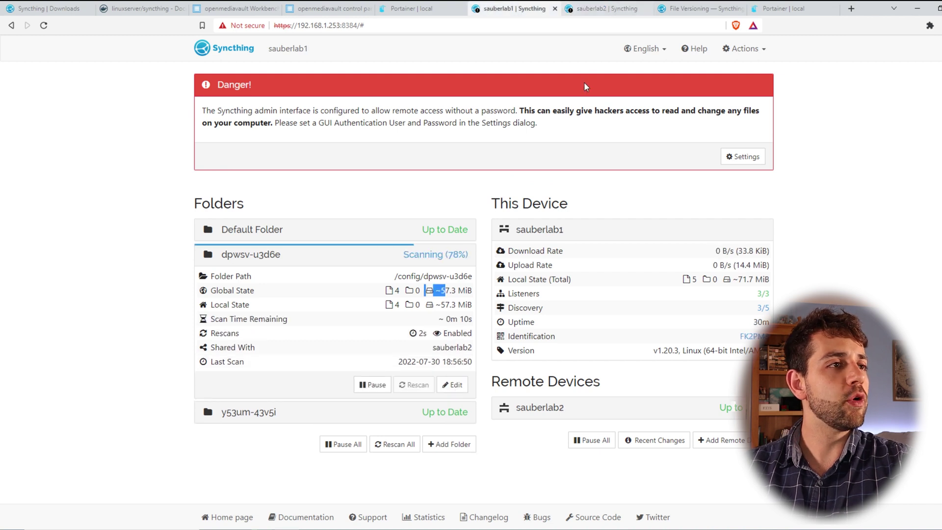
mouse_move(353, 515)
left_click(353, 482)
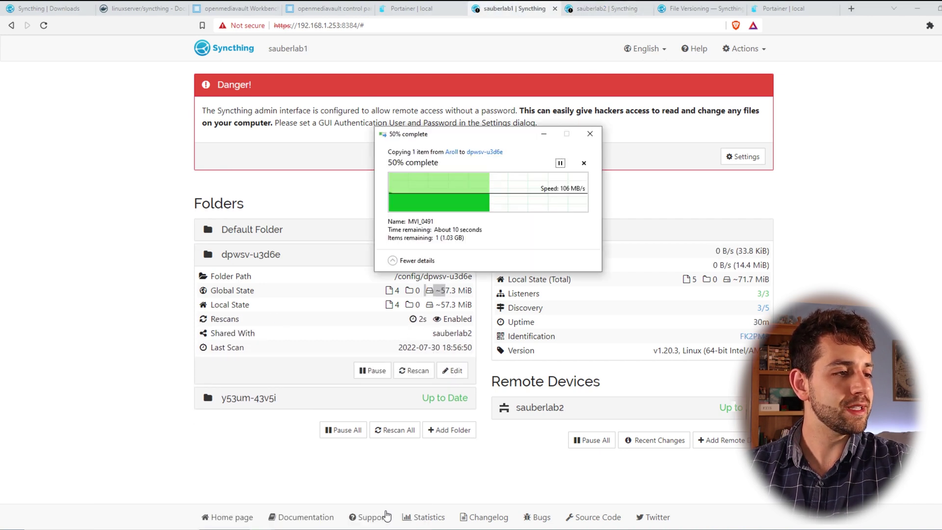
left_click_drag(490, 133, 673, 93)
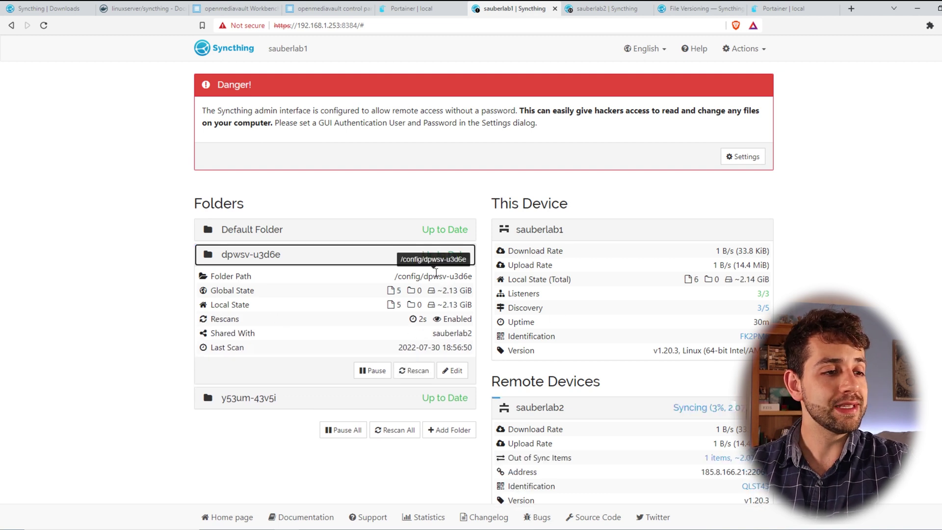
scroll(436, 273, "down", 3)
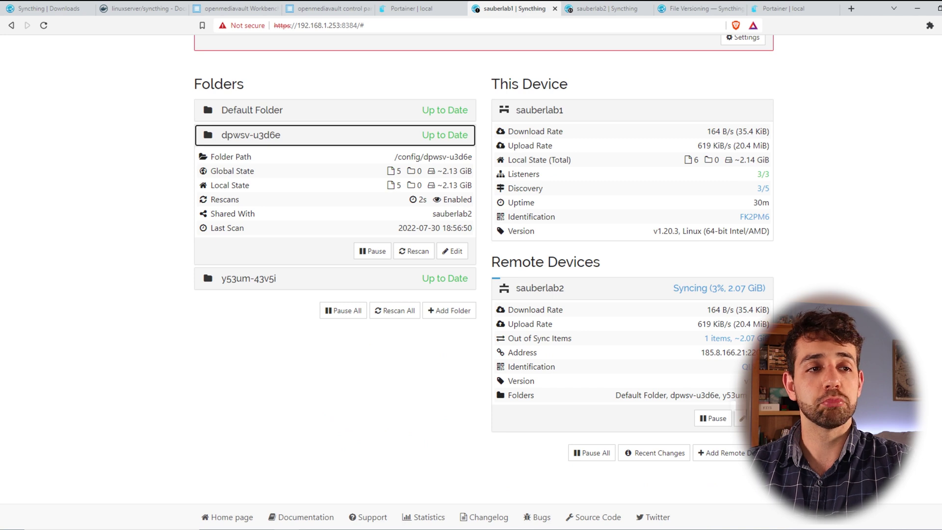
Select the four Christmas Video files in the dpwsv-u3d6e window and delete them.
left_click(607, 9)
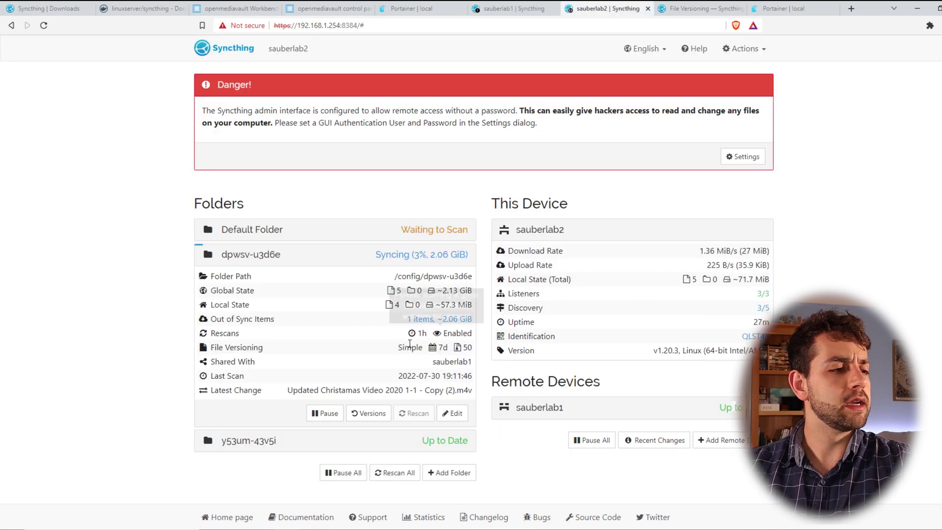
left_click(491, 9)
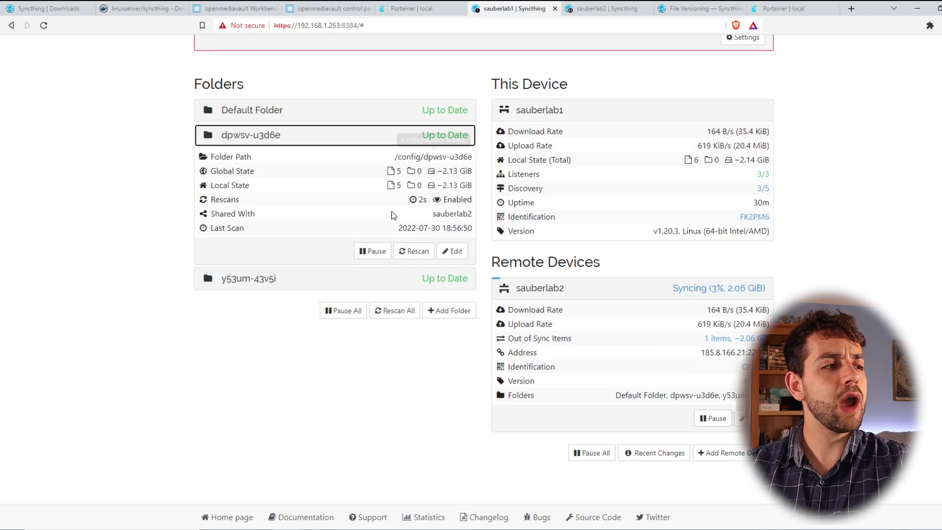
left_click(262, 529)
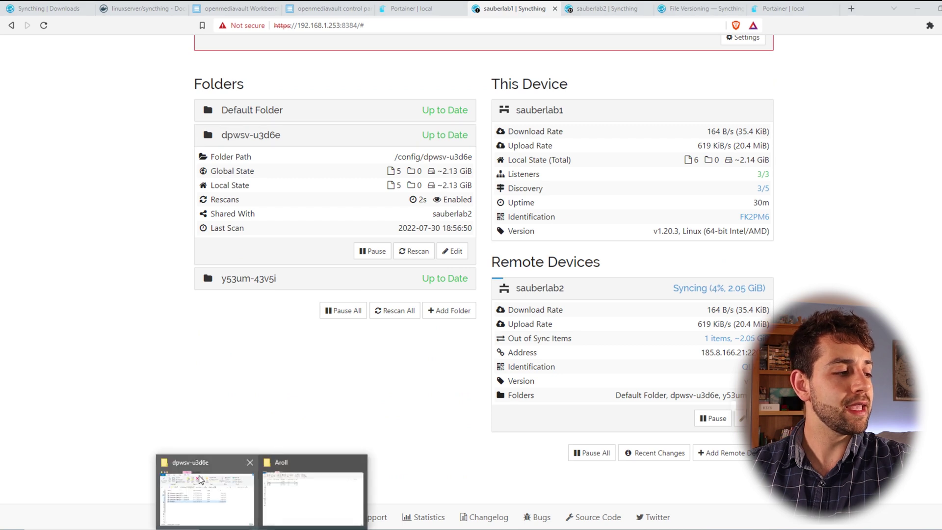
left_click(199, 478)
left_click(466, 163)
left_click(508, 196, "shift")
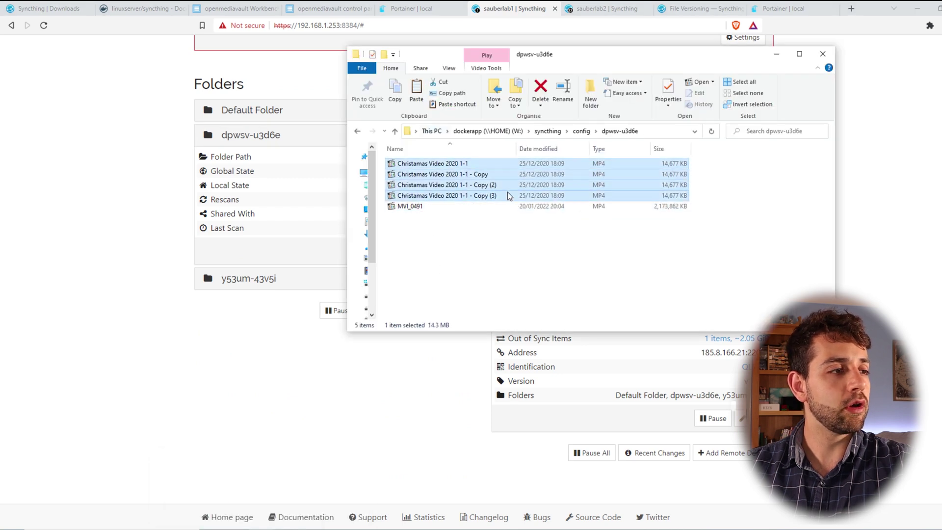
key("Delete")
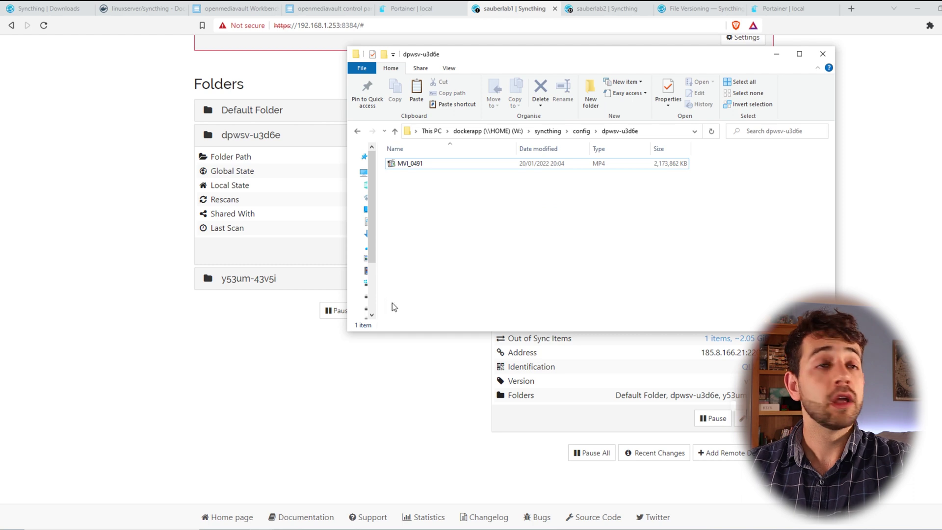
Rescan dpwsv-u3d6e on sauberlab1 and check the still-empty version list on sauberlab2.
left_click(572, 7)
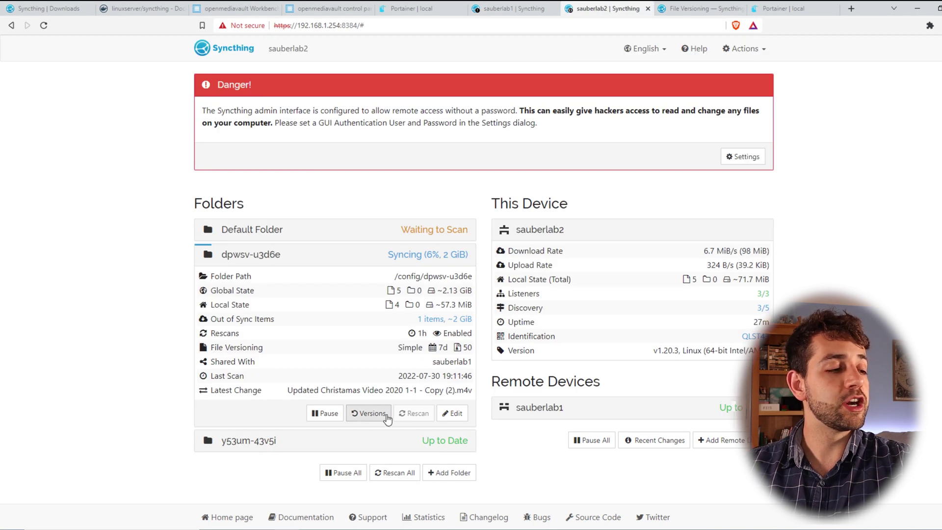
left_click(514, 8)
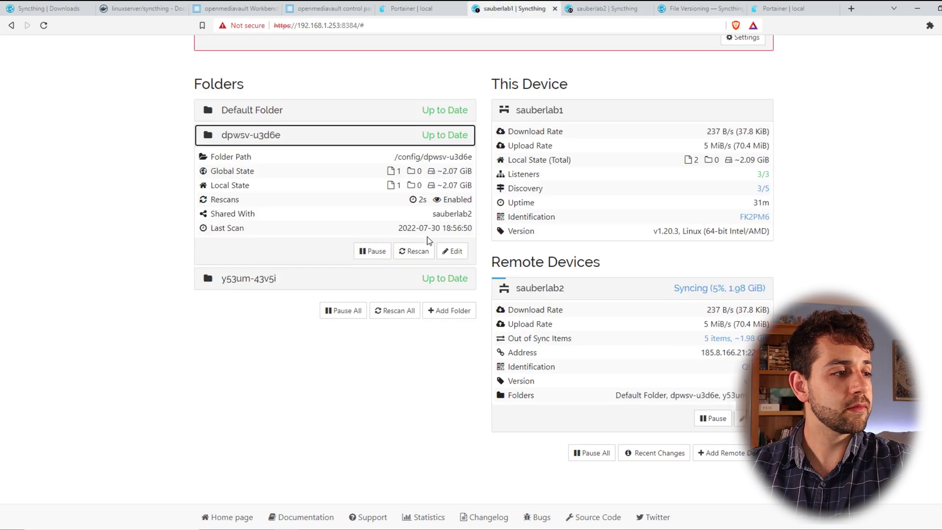
left_click(415, 255)
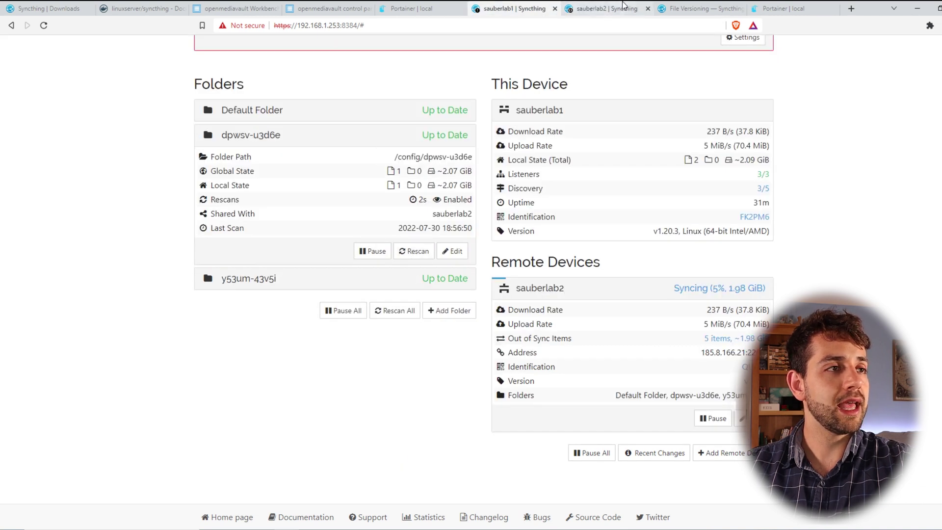
left_click(609, 8)
left_click(367, 414)
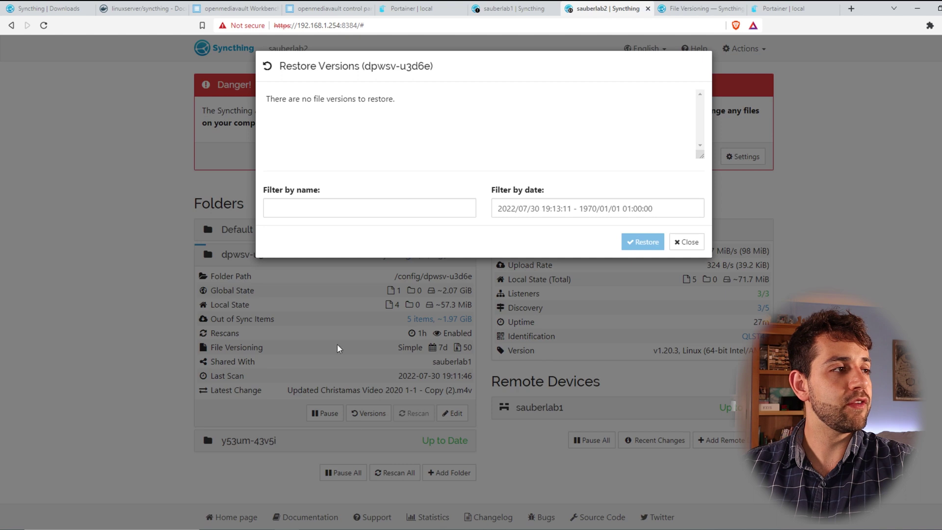
left_click(686, 242)
Inspect the dpwsv-u3d6e folder's current state on sauberlab2.
scroll(469, 240, "down", 1)
left_click(469, 241)
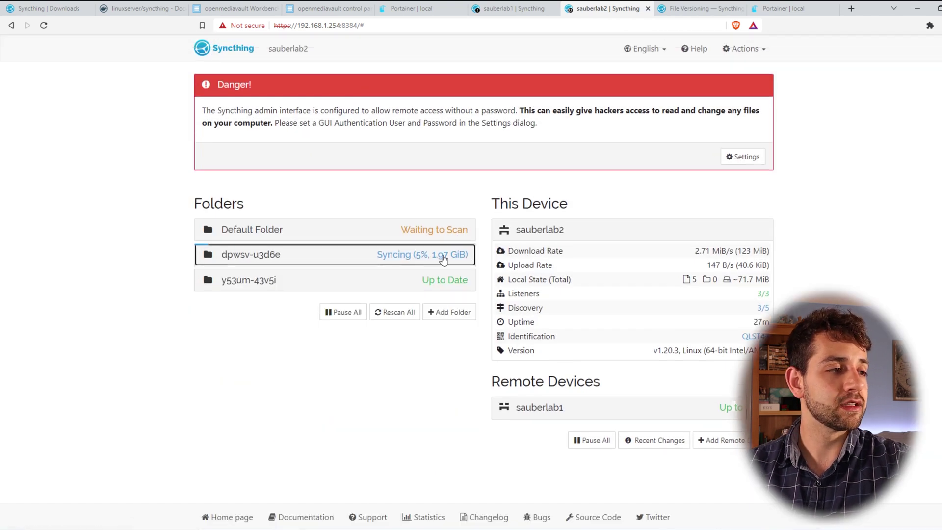
left_click(436, 229)
left_click(440, 395)
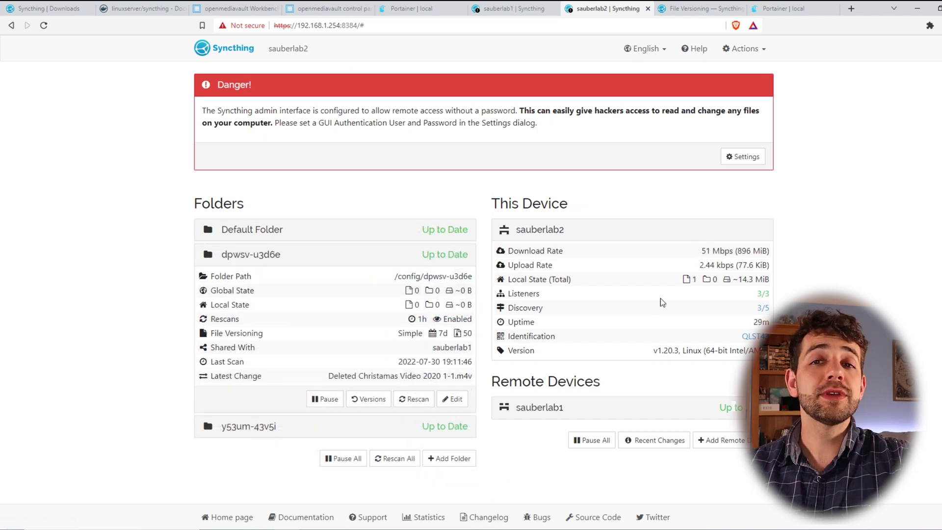
left_click_drag(639, 284, 732, 257)
Confirm dpwsv-u3d6e shows zero files and is empty in Explorer, rescan it on sauberlab1.
left_click(731, 257)
left_click(514, 9)
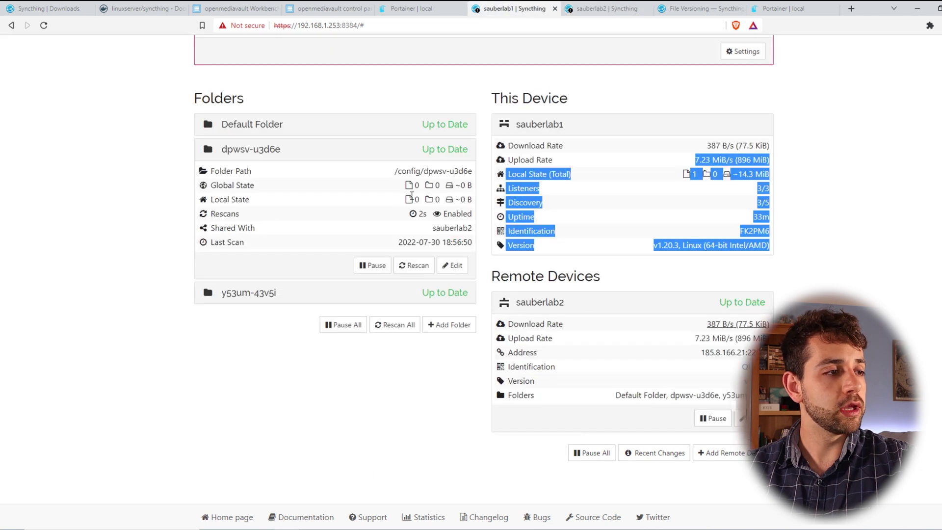
left_click_drag(406, 185, 395, 275)
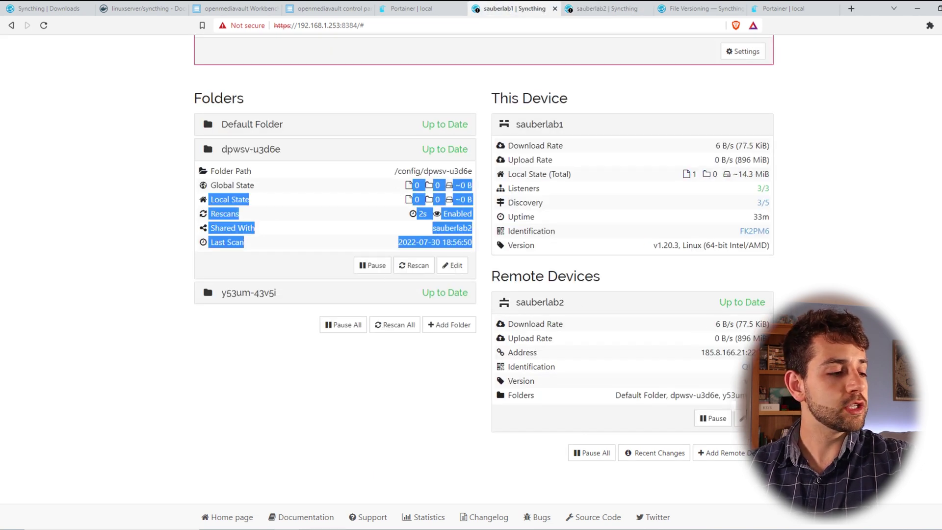
mouse_move(260, 529)
left_click(225, 498)
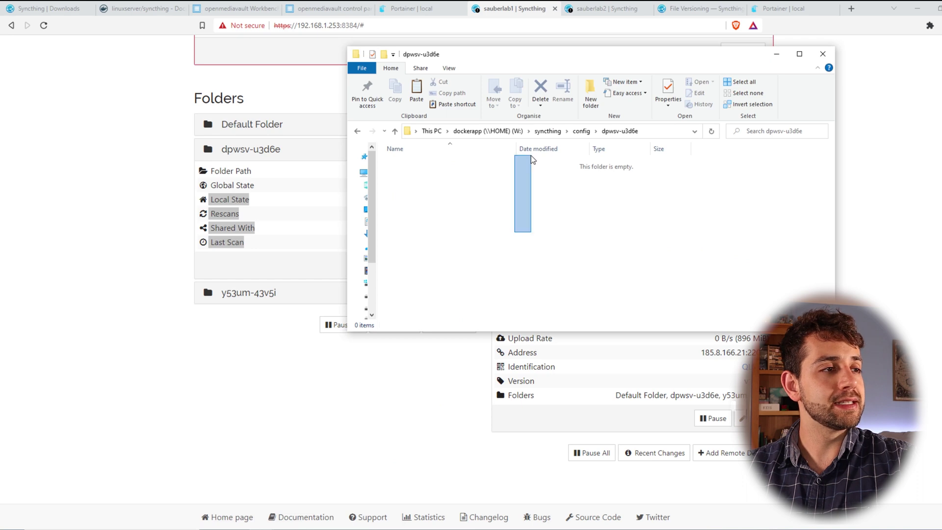
left_click(330, 404)
left_click(424, 267)
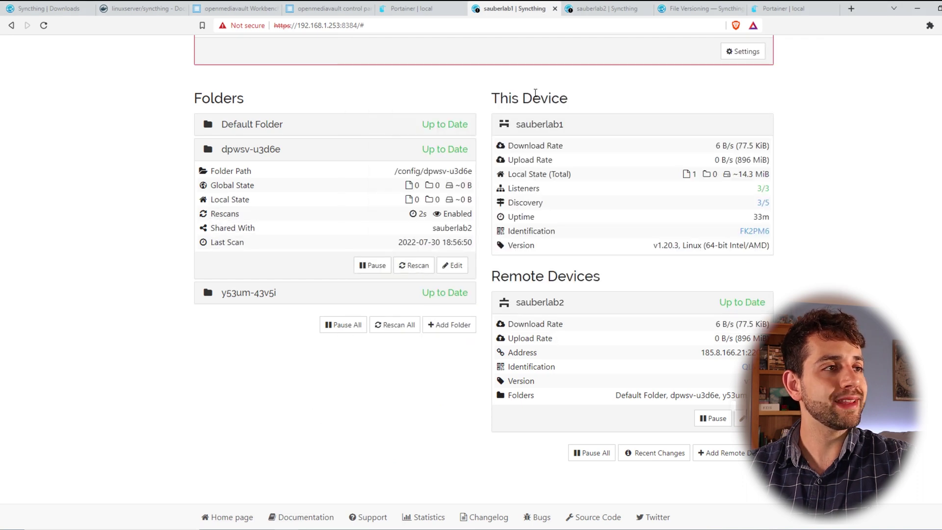
left_click(604, 9)
Open dpwsv-u3d6e's file versions beside the empty Explorer folder and note the keep-count of 50.
left_click(369, 399)
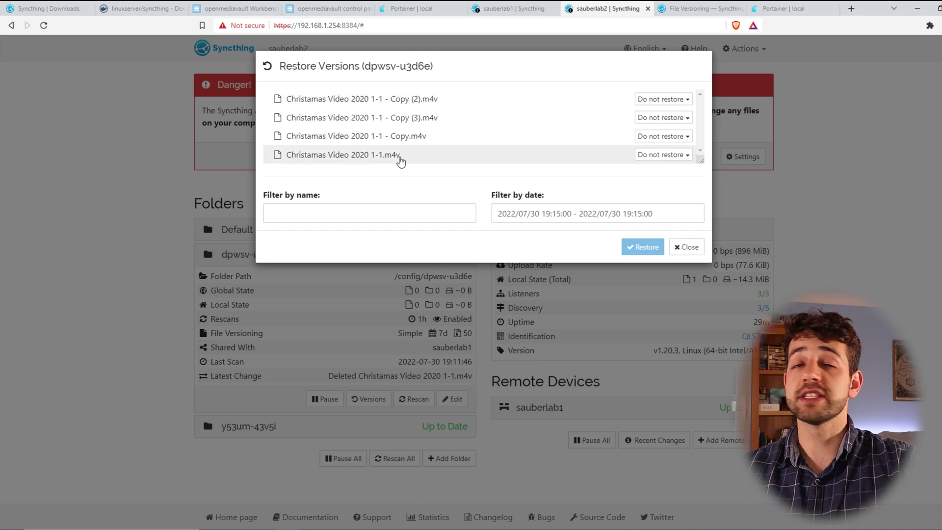
key("alt+Tab")
left_click_drag(554, 51, 506, 168)
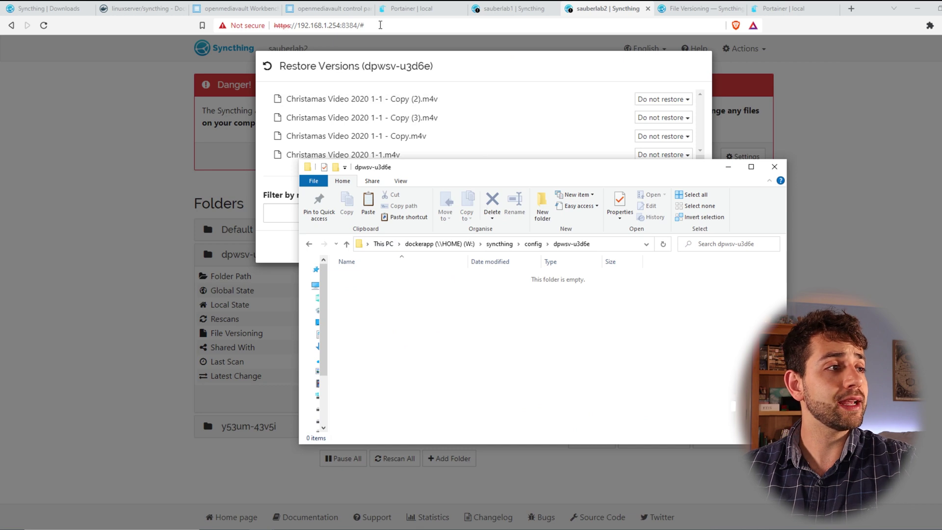
left_click(603, 48)
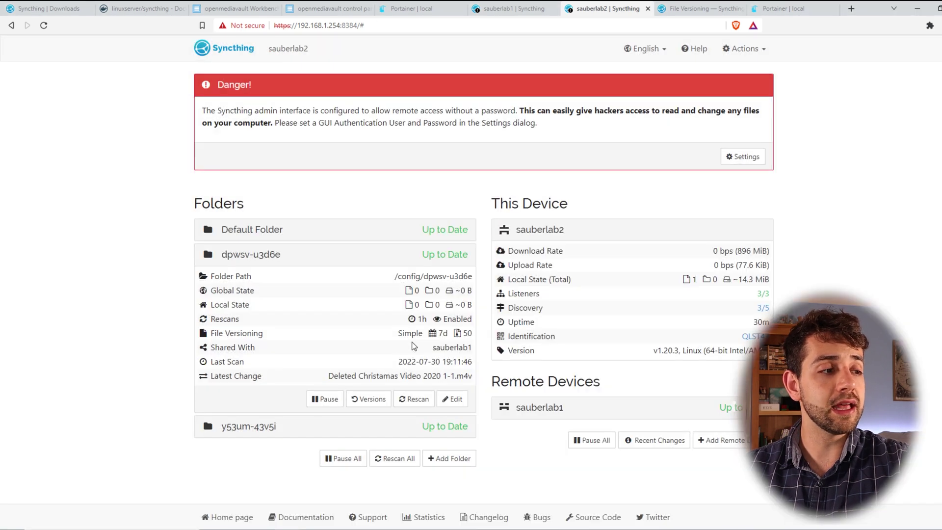
left_click_drag(413, 345, 466, 334)
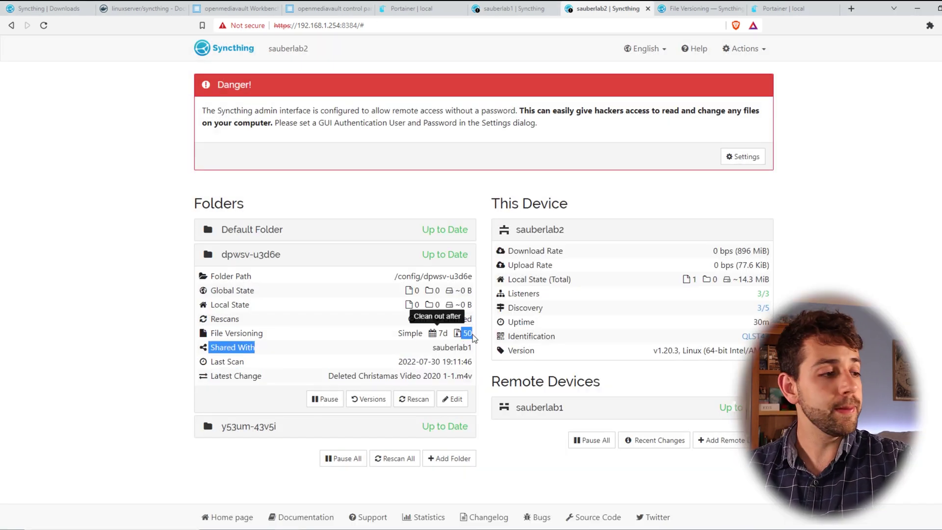
Restore Christmas Video 2020 1-1.m4v from its 2022/07/30 19:15:00 version and confirm.
left_click(369, 399)
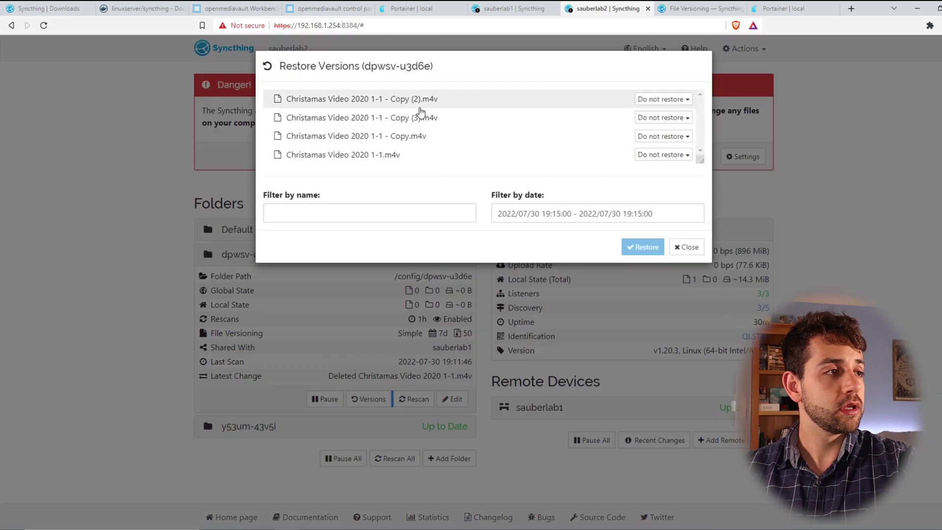
left_click(686, 155)
scroll(663, 162, "down", 2)
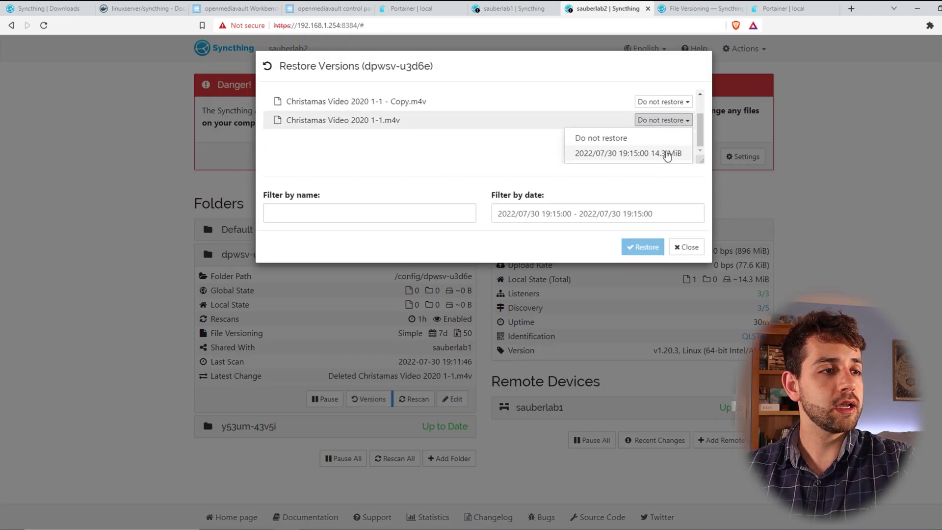
left_click(657, 151)
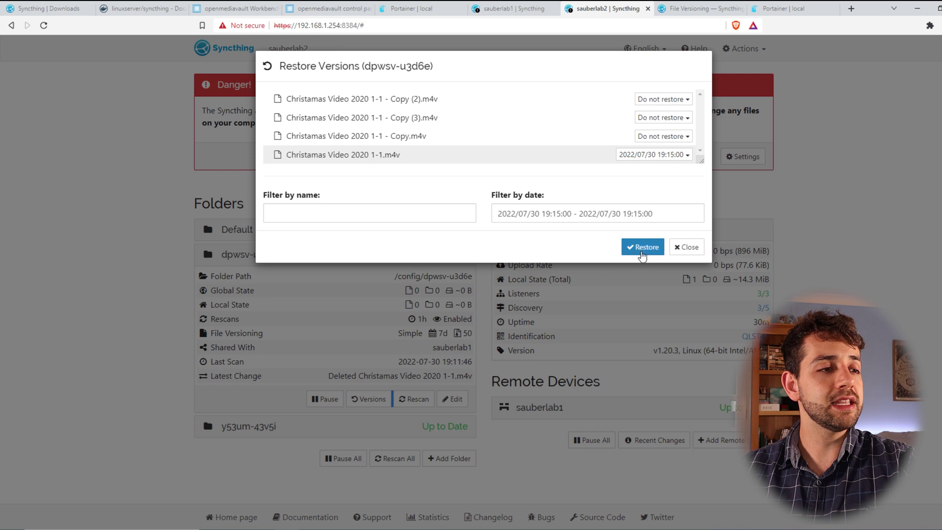
left_click(643, 247)
left_click(358, 145)
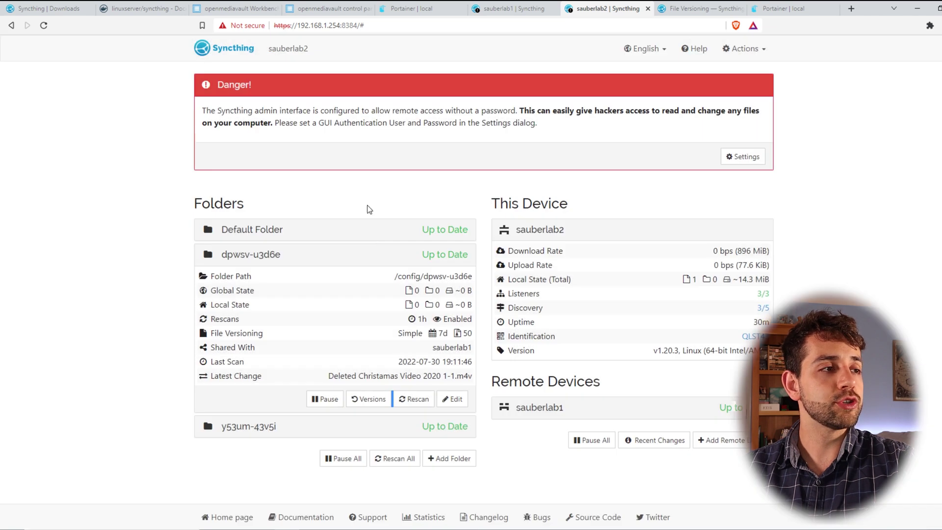
Rescan dpwsv-u3d6e on sauberlab1 and confirm the restored Christamas Video 2020 1-1 in Explorer.
mouse_move(246, 515)
left_click(236, 485)
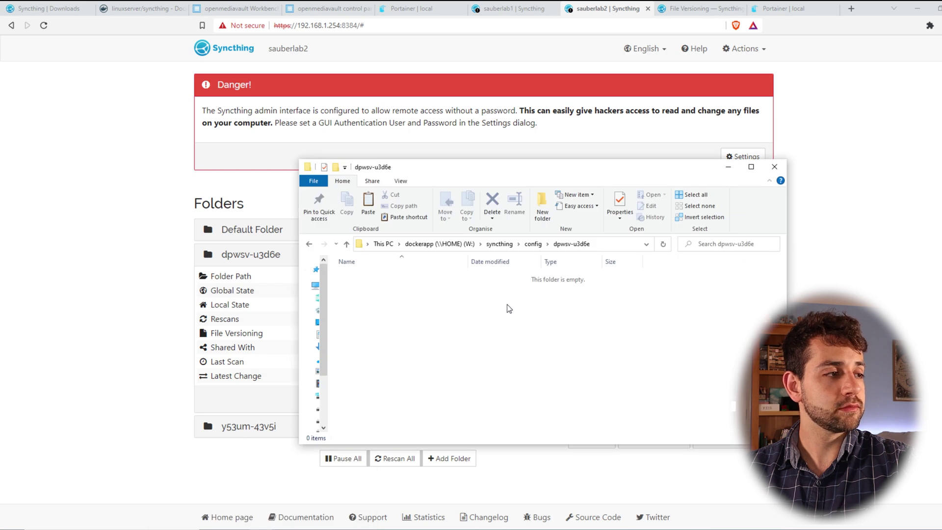
key("alt+Tab")
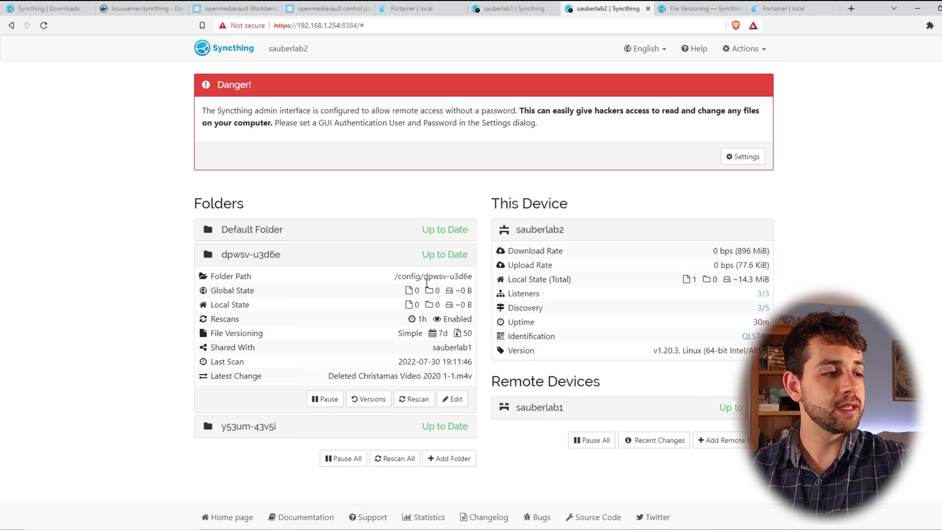
key("ctrl+shift+Tab")
left_click(425, 265)
key("ctrl+Tab")
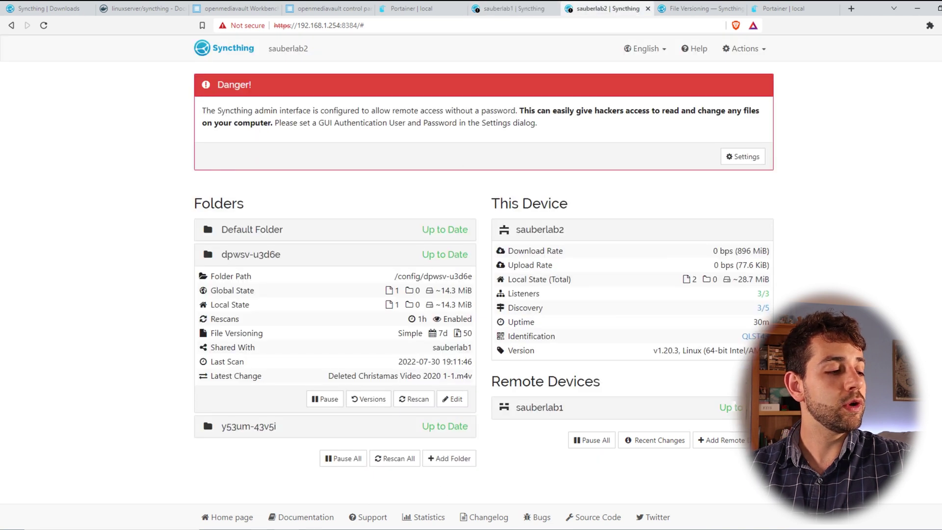
left_click(203, 478)
left_click(373, 277)
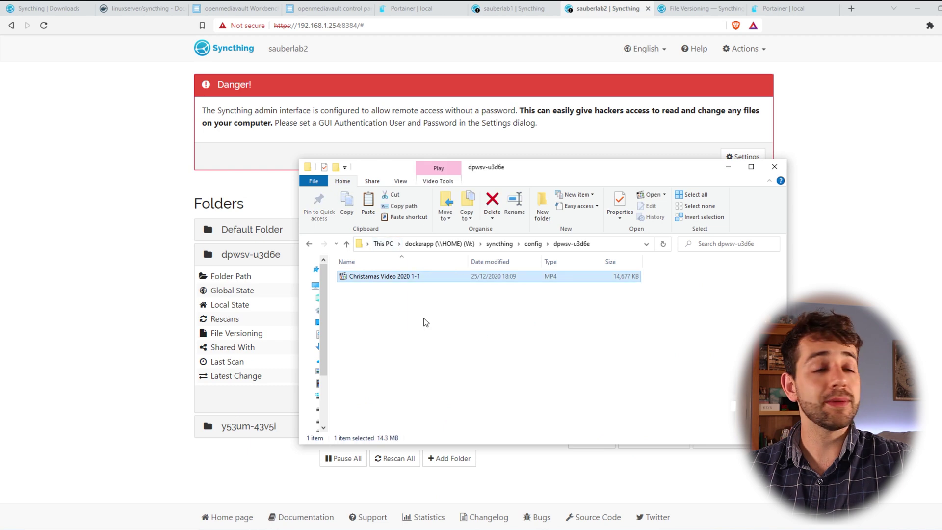
Create a text file named test in dpwsv-u3d6e and save 'Sauberlab' into it.
right_click(471, 345)
mouse_move(472, 420)
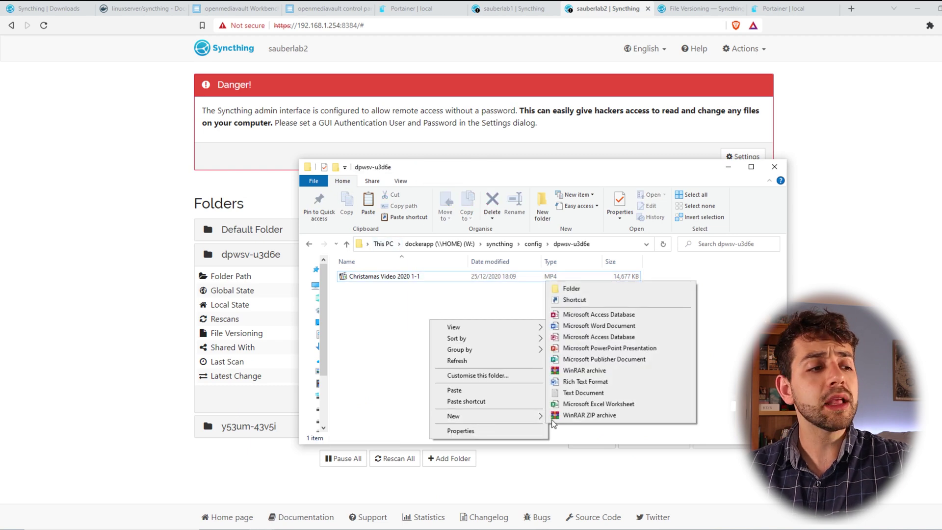
left_click(594, 395)
type("t")
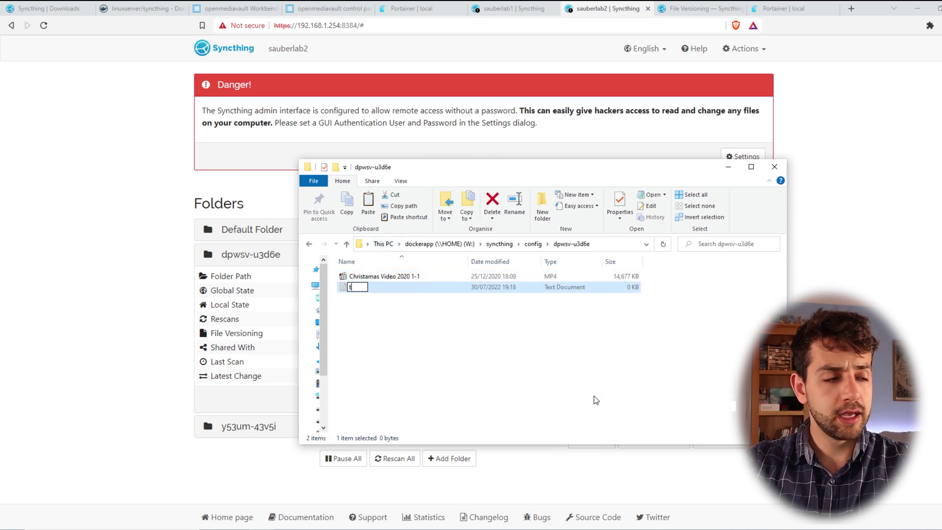
type("est")
key("Return")
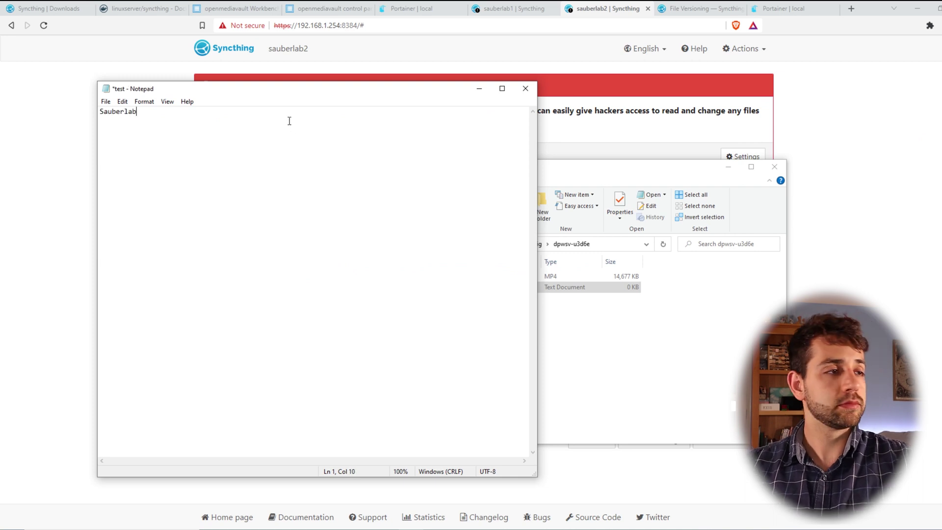
left_click(525, 89)
left_click(454, 275)
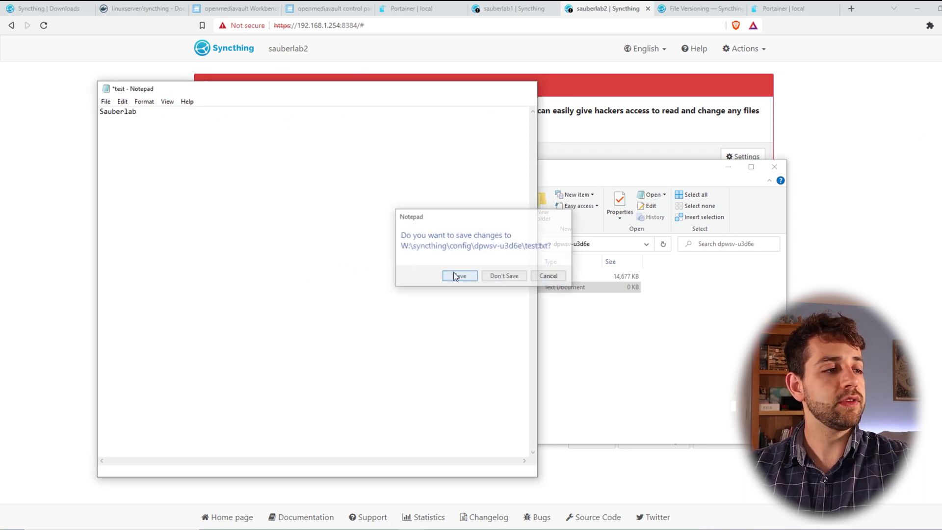
left_click(644, 348)
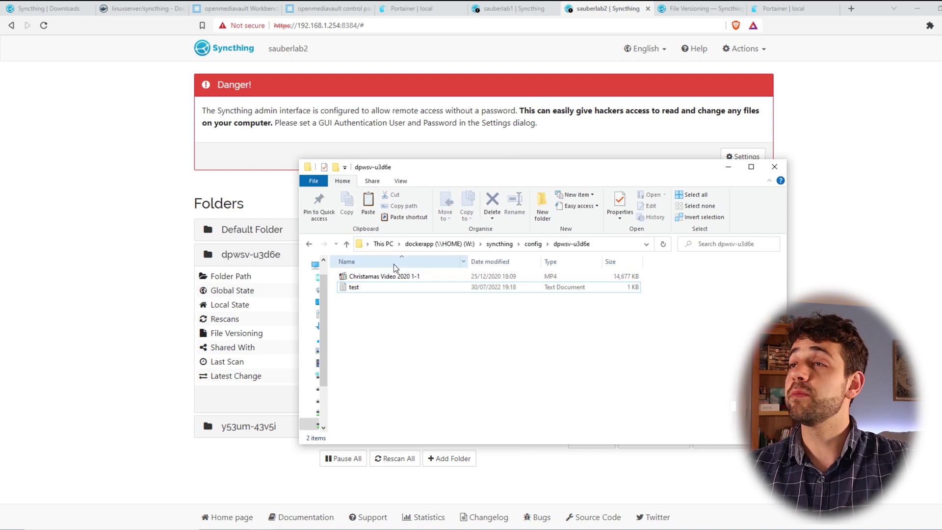
Open test in Notepad and clear its 'Sauberlab' text.
double_click(374, 289)
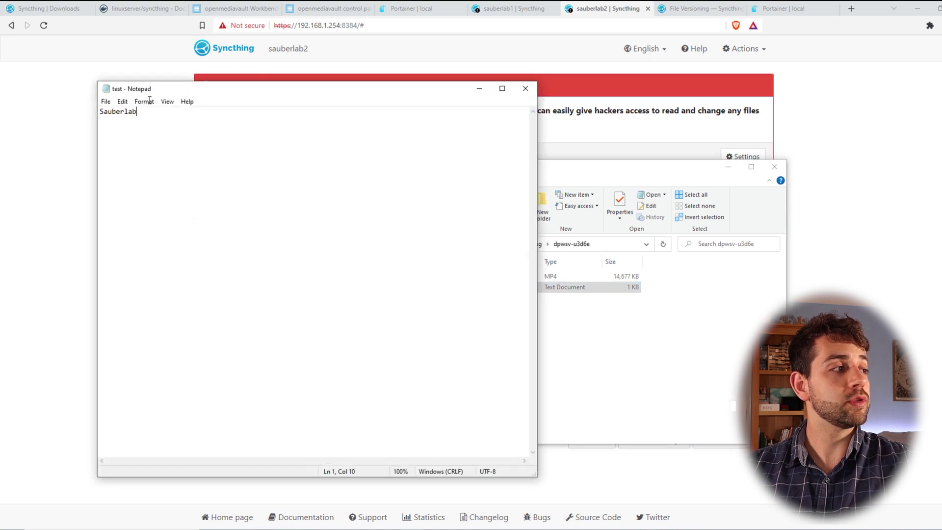
key("ctrl+a")
key("BackSpace")
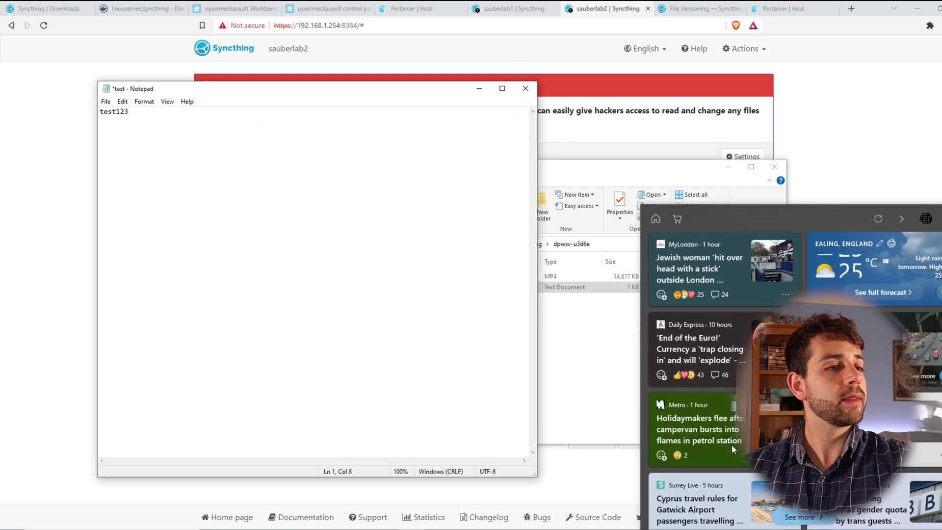
Save test with the new 'test123' text, then close Notepad and the folder window.
left_click(583, 363)
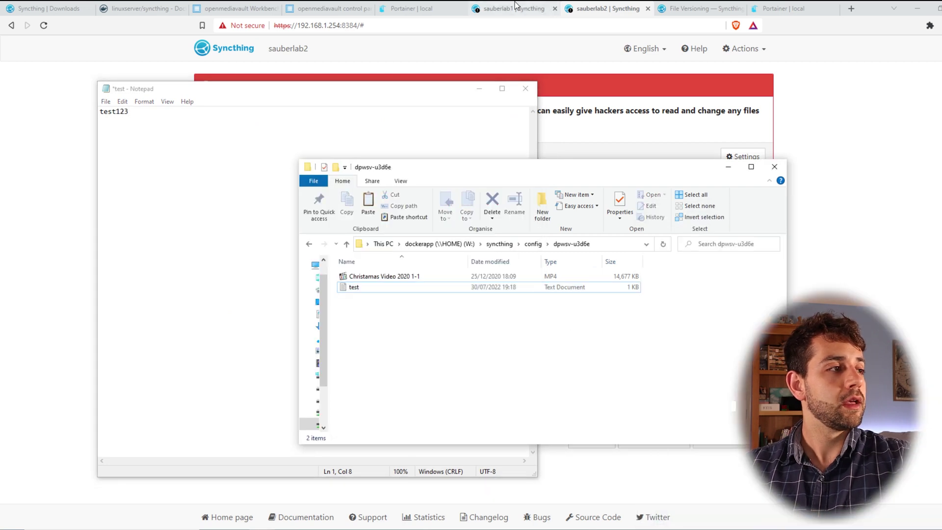
left_click(376, 102)
left_click(104, 101)
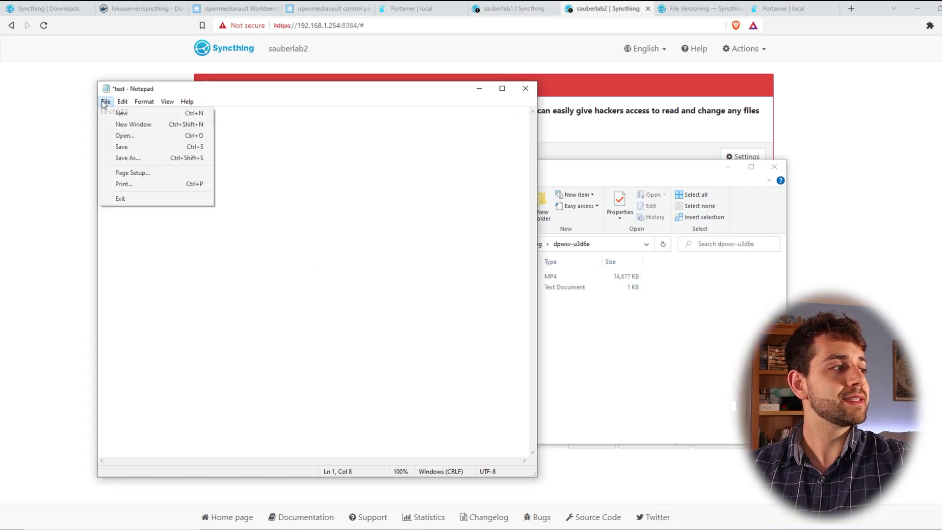
left_click(129, 158)
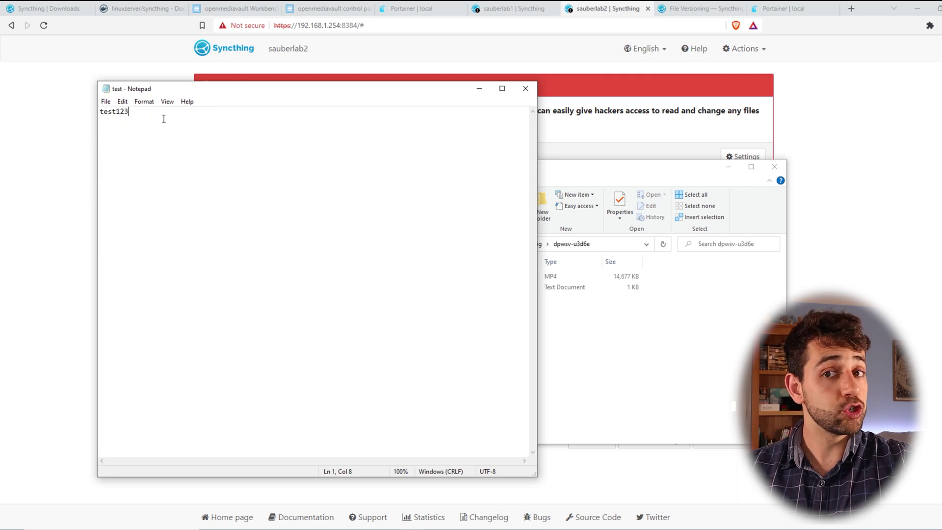
left_click(526, 89)
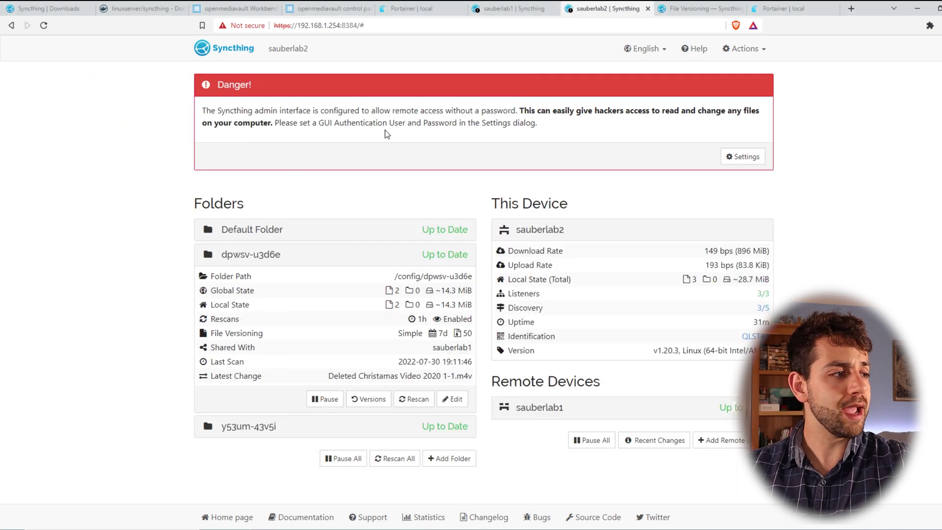
Restore test.txt in dpwsv-u3d6e to its 2022/07/30 19:16:33 version and confirm.
left_click(367, 399)
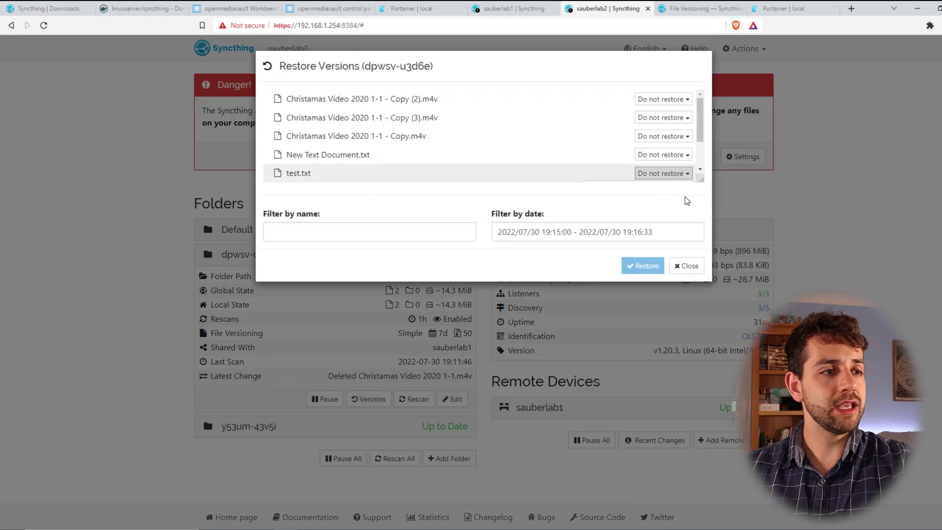
left_click(661, 175)
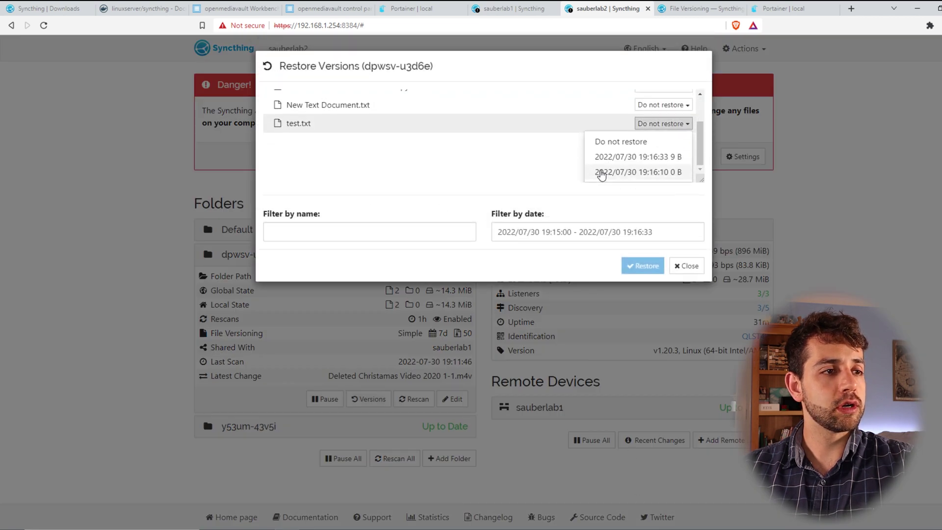
left_click(665, 157)
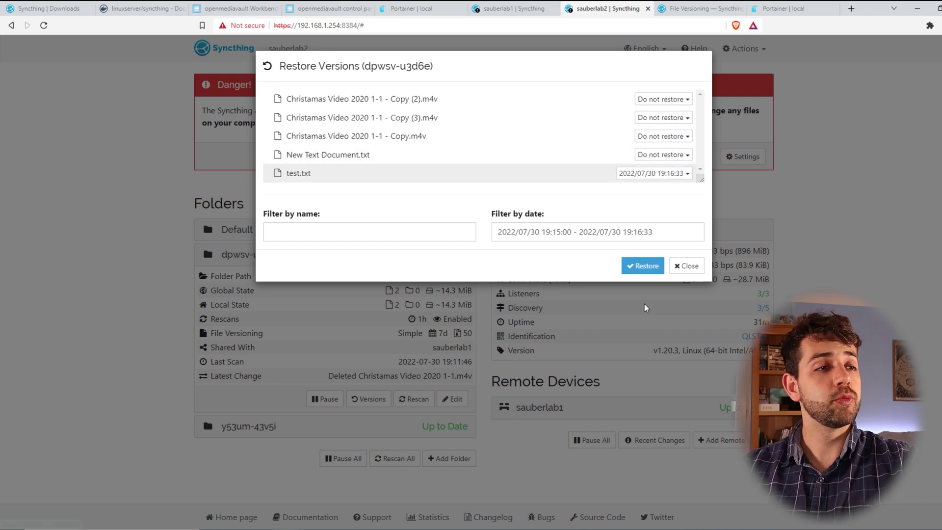
left_click(641, 266)
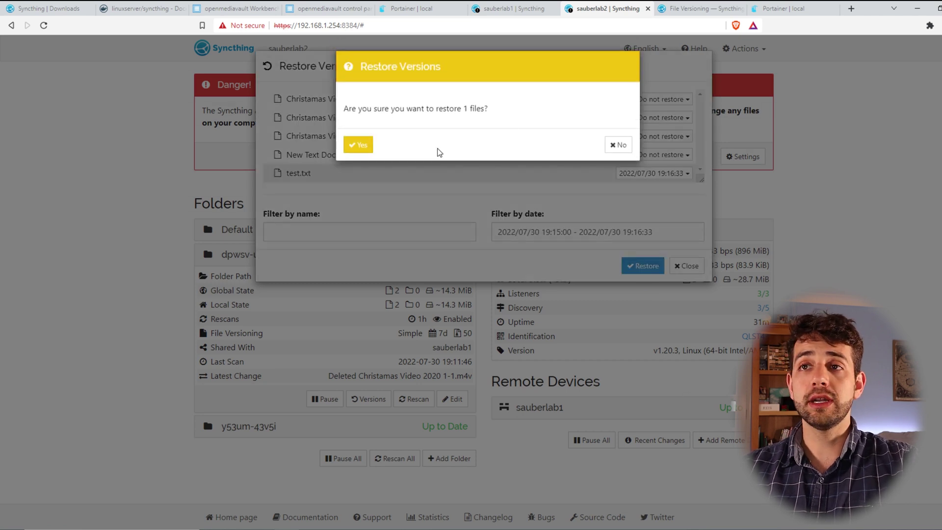
left_click(358, 145)
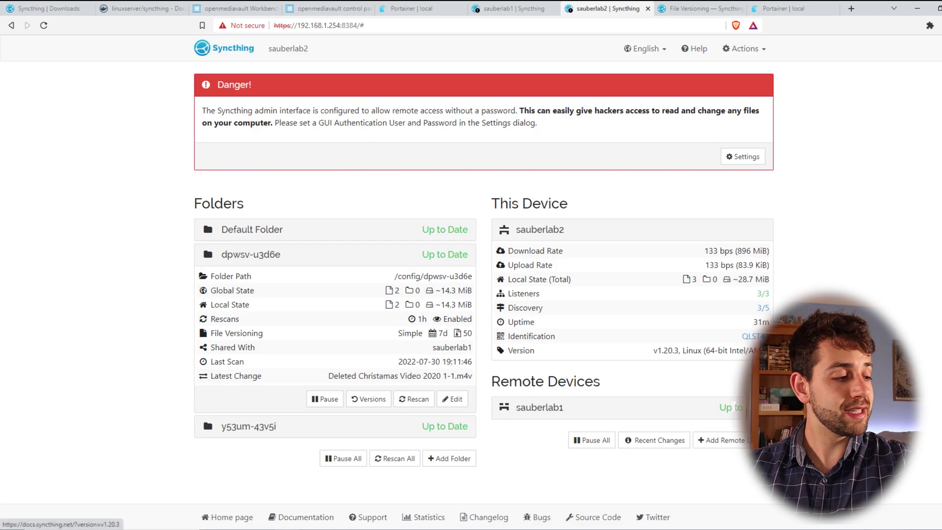
Open test from the dpwsv-u3d6e folder to check its contents, then close it.
mouse_move(265, 523)
left_click(216, 496)
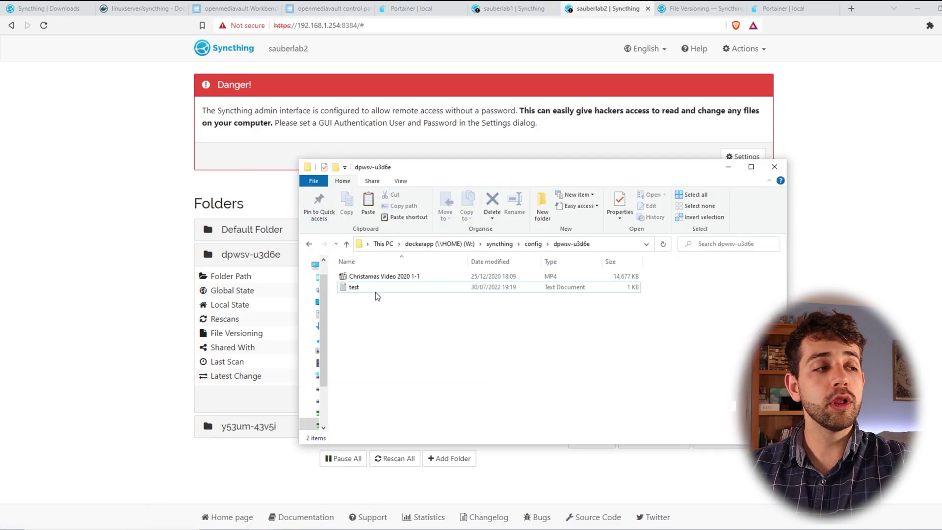
double_click(393, 289)
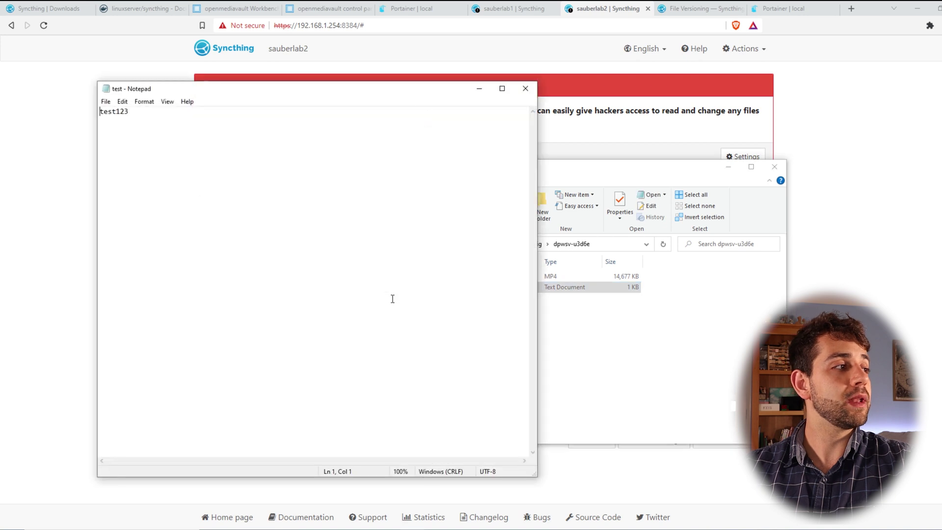
left_click(524, 91)
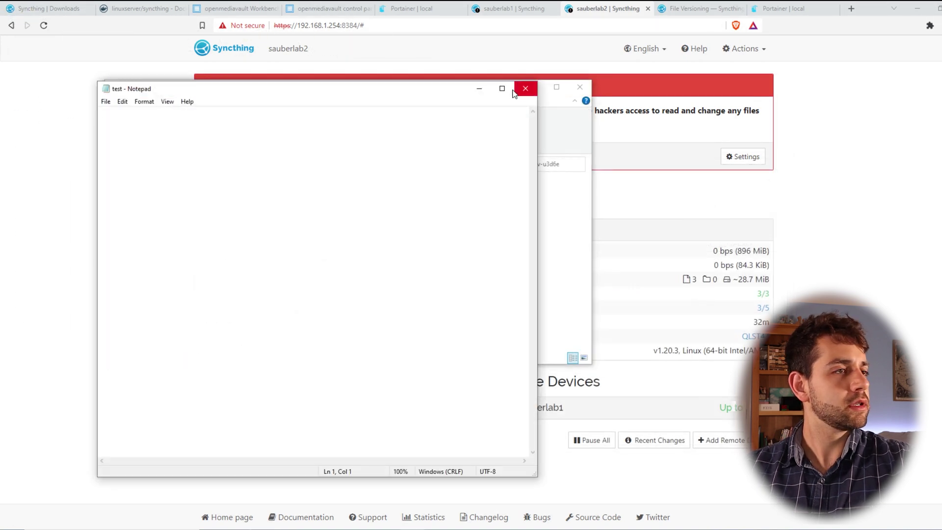
left_click(524, 89)
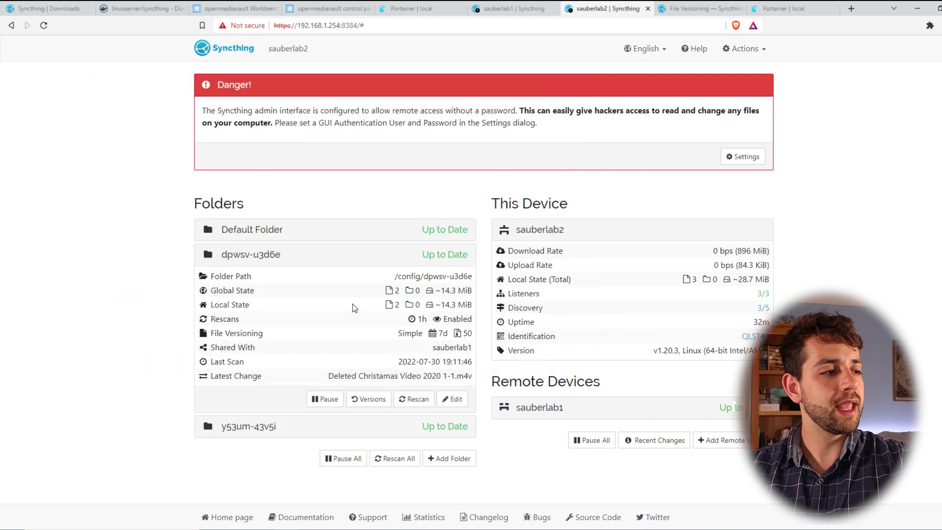
Restore test.txt to its 2022/07/30 19:17:39 version and confirm.
left_click(370, 399)
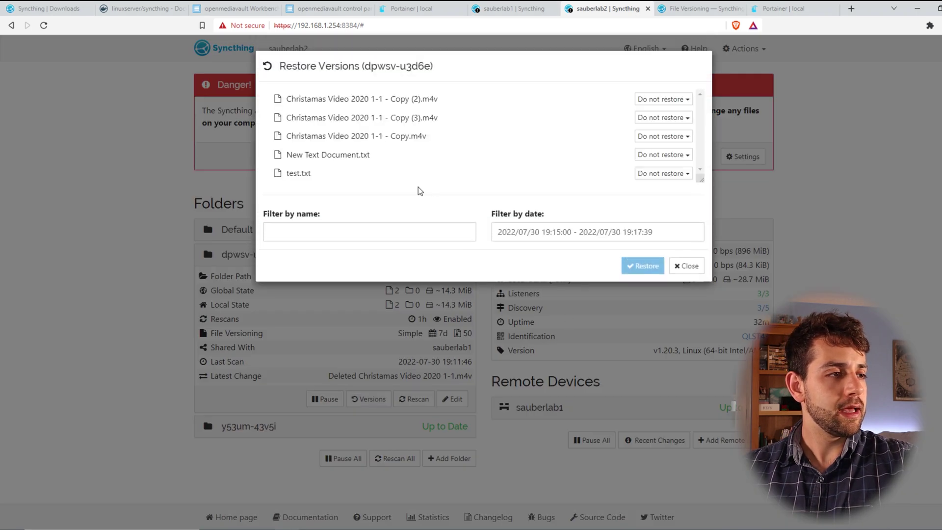
left_click(671, 173)
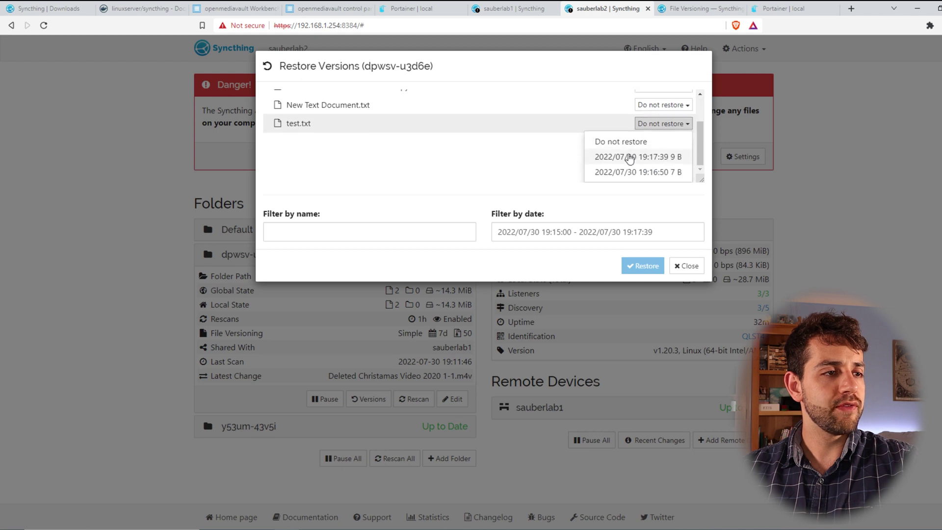
left_click(633, 157)
left_click(644, 268)
left_click(356, 145)
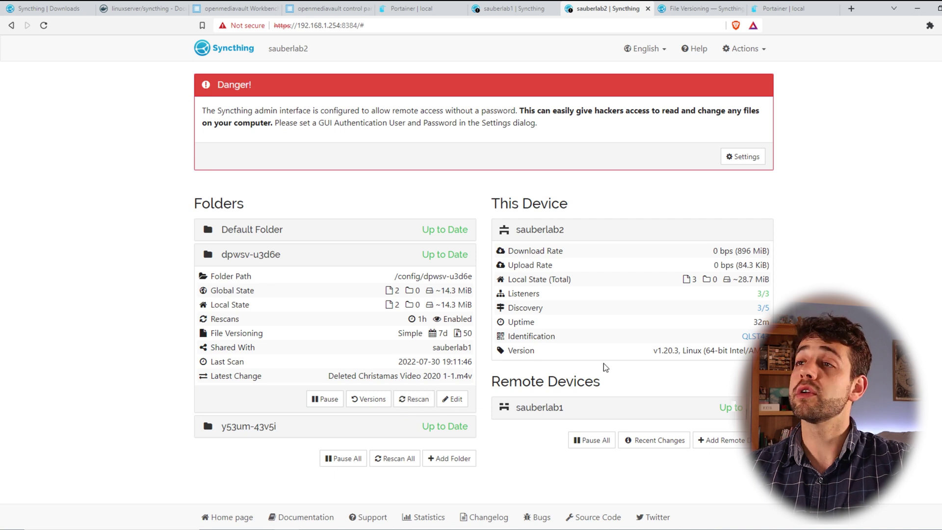
On sauberlab1, open the synced test file to verify it reads 'Sauberlab' again.
left_click(534, 6)
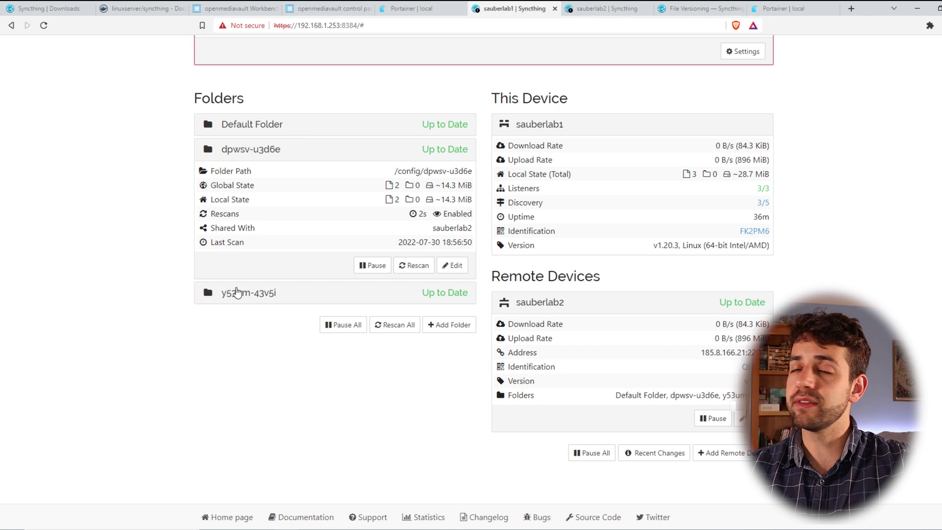
key("alt+Tab")
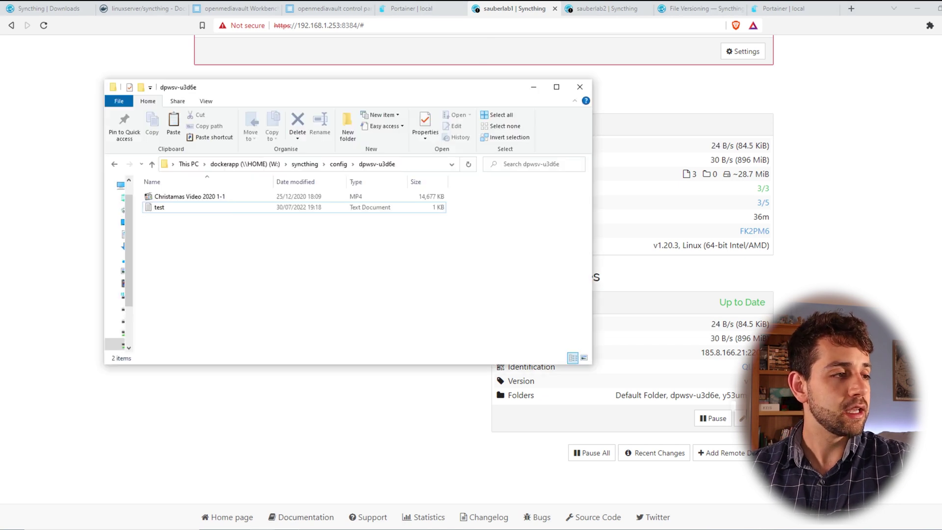
double_click(196, 206)
left_click(165, 105)
left_click(103, 113)
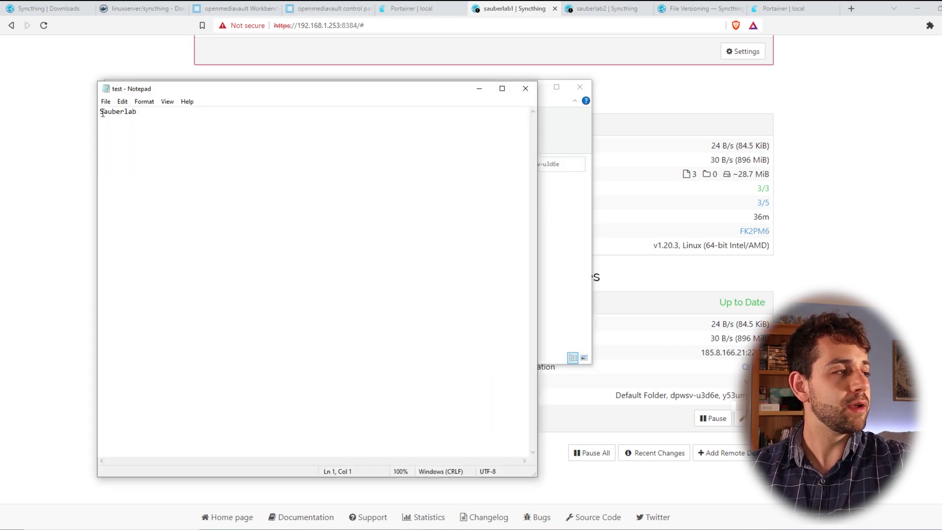
left_click(525, 88)
Close the folder window and collapse the dpwsv-u3d6e folder and sauberlab2 device panels.
left_click(579, 86)
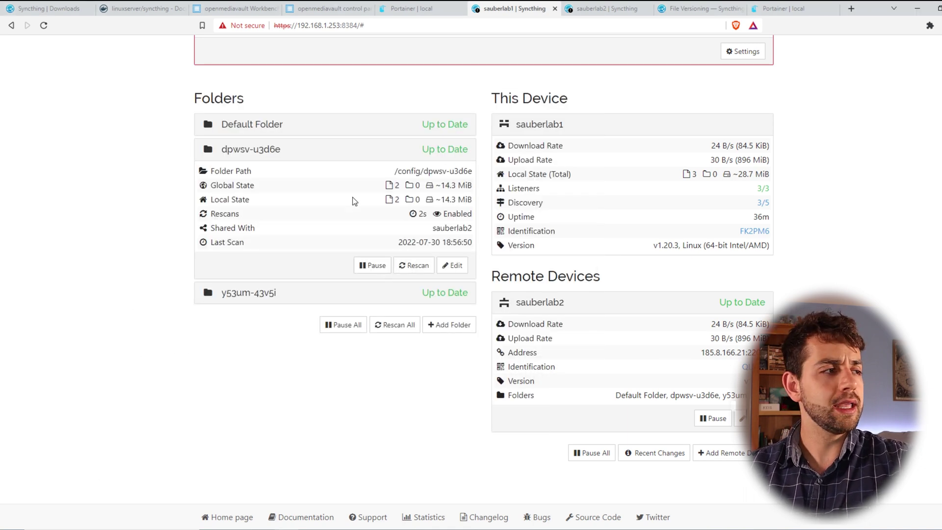
left_click(326, 153)
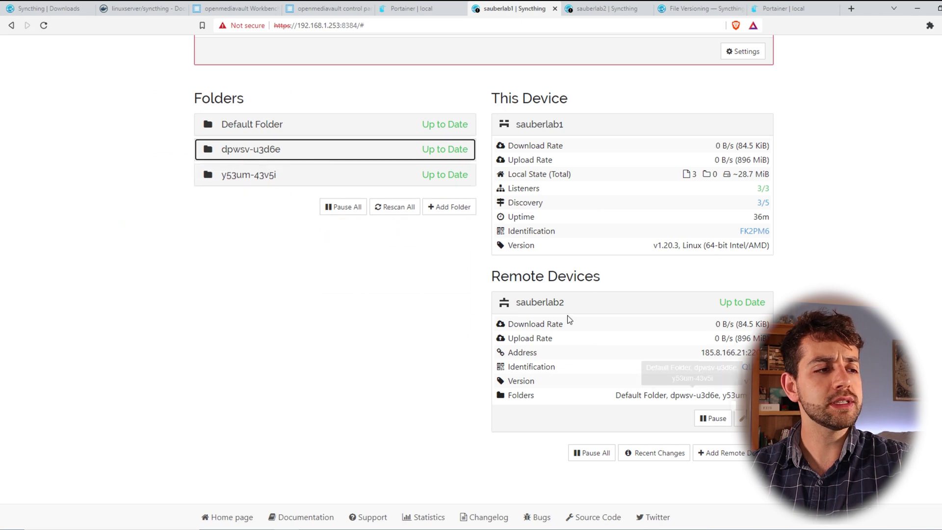
left_click(552, 303)
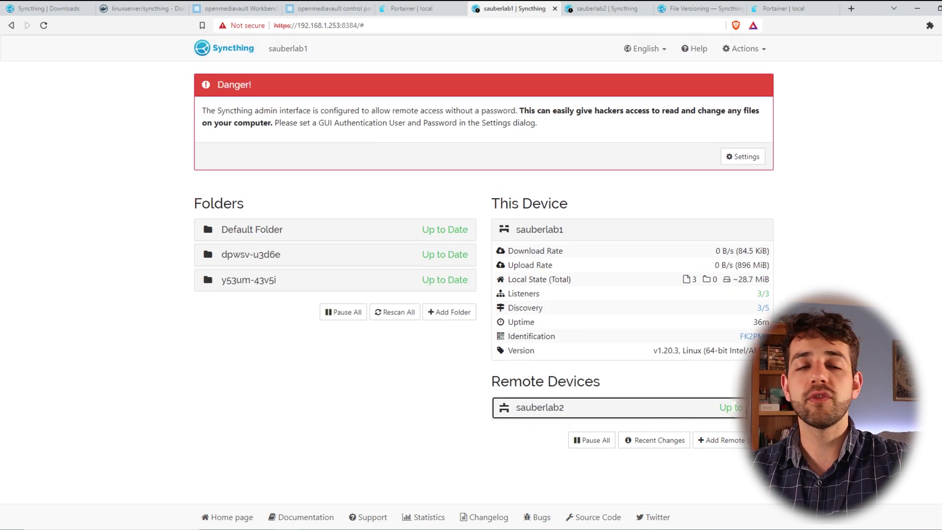